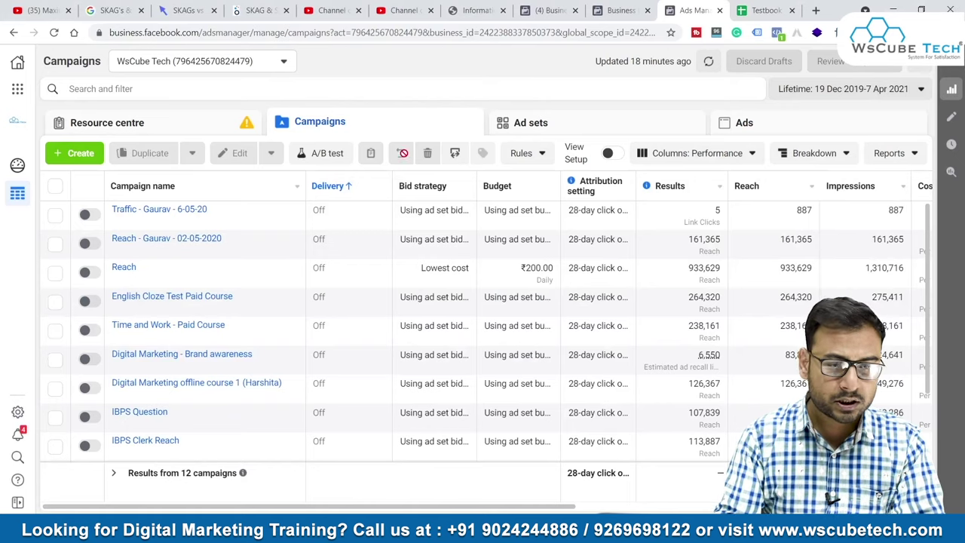
Create a new campaign with the Traffic objective
click(83, 154)
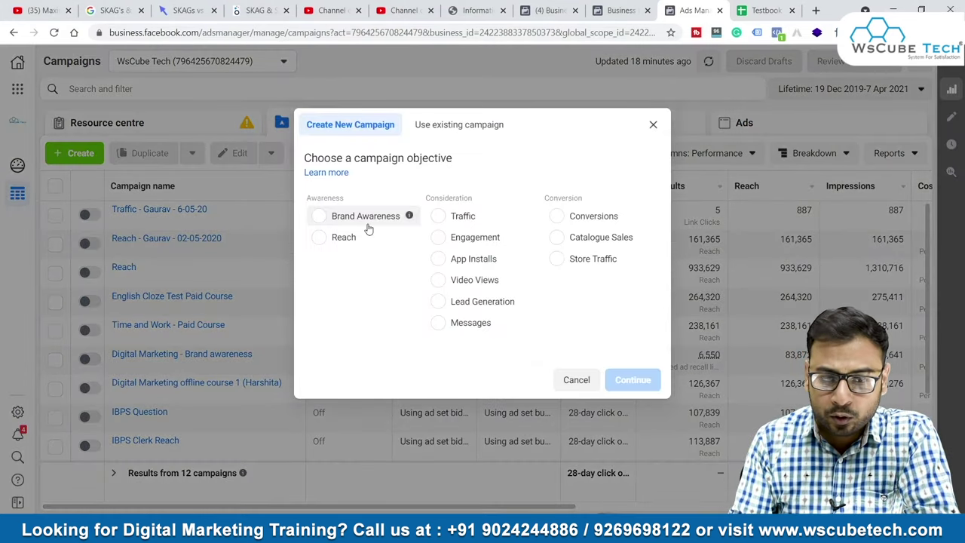
click(463, 215)
click(645, 472)
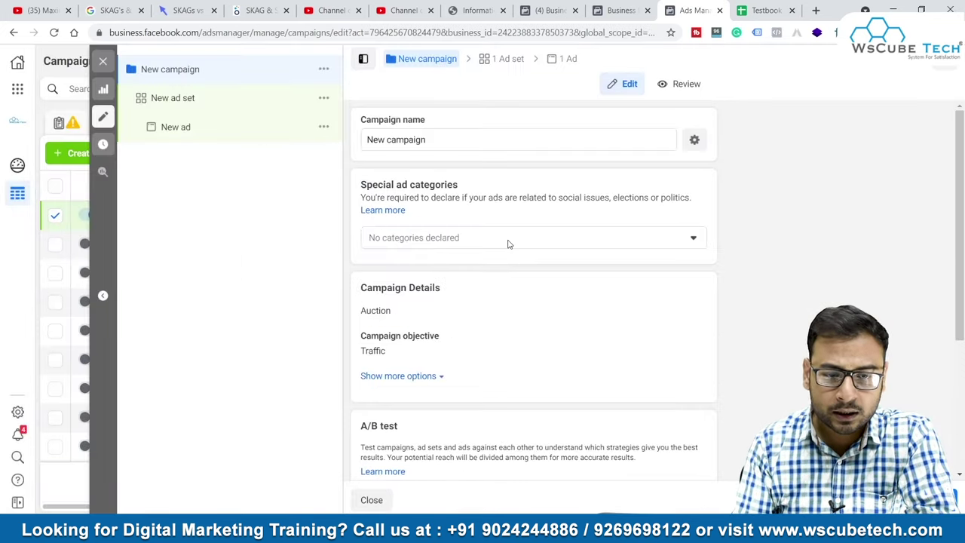
Replace the default campaign name with "Traffic - Youtube Channel"
click(420, 140)
key(ctrl+a)
key(BackSpace)
text(Traffic )
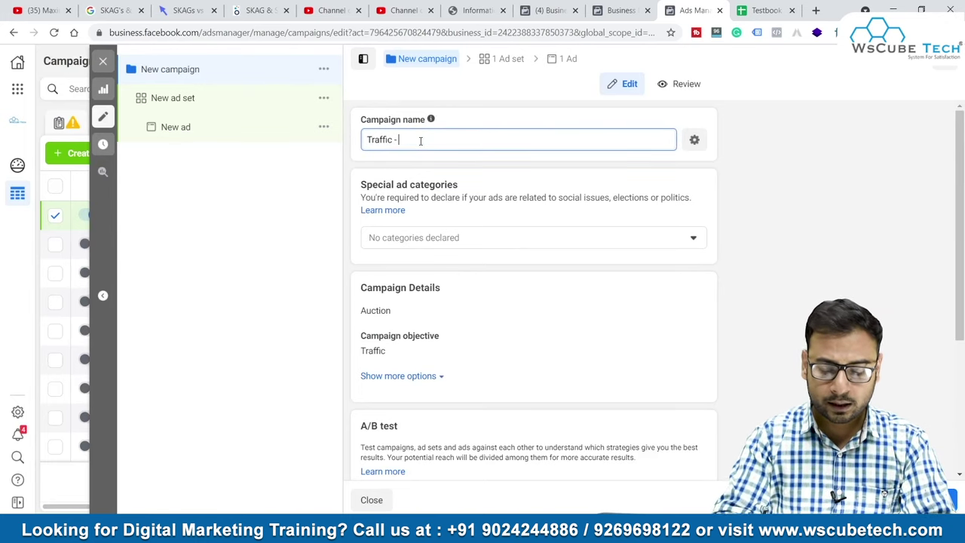
text(- Bank)
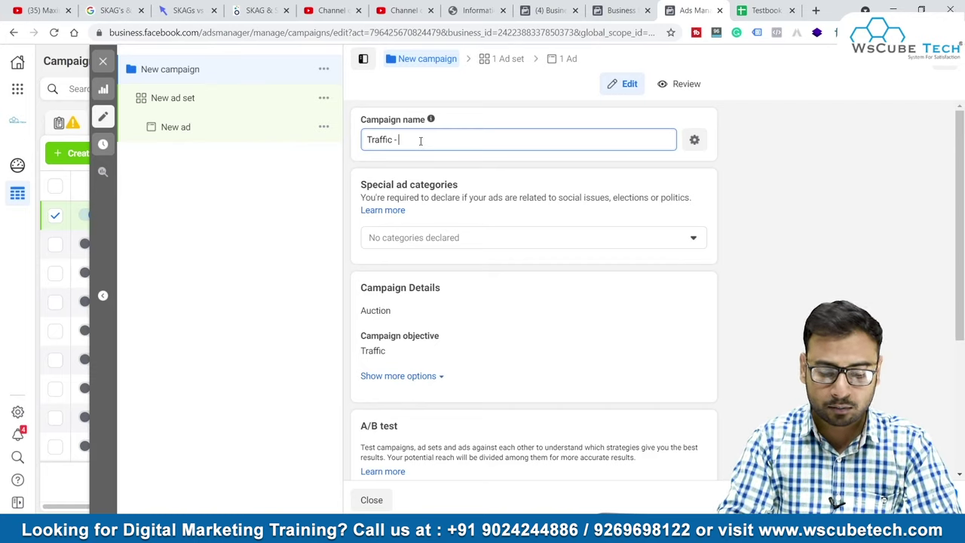
text(Youtube Channel)
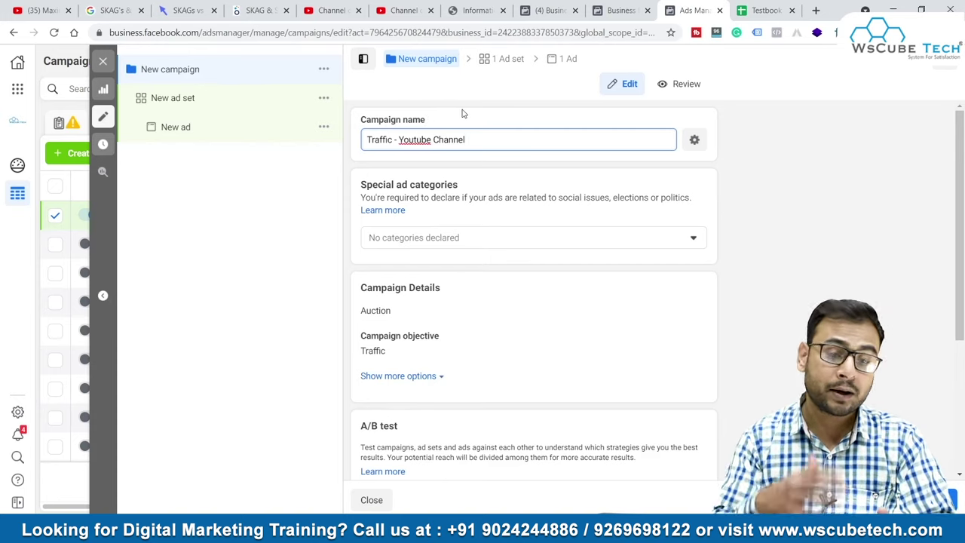
Replace "Youtube Channel" in the campaign name with "Courses_" followed by the person's first name
drag(397, 139, 596, 155)
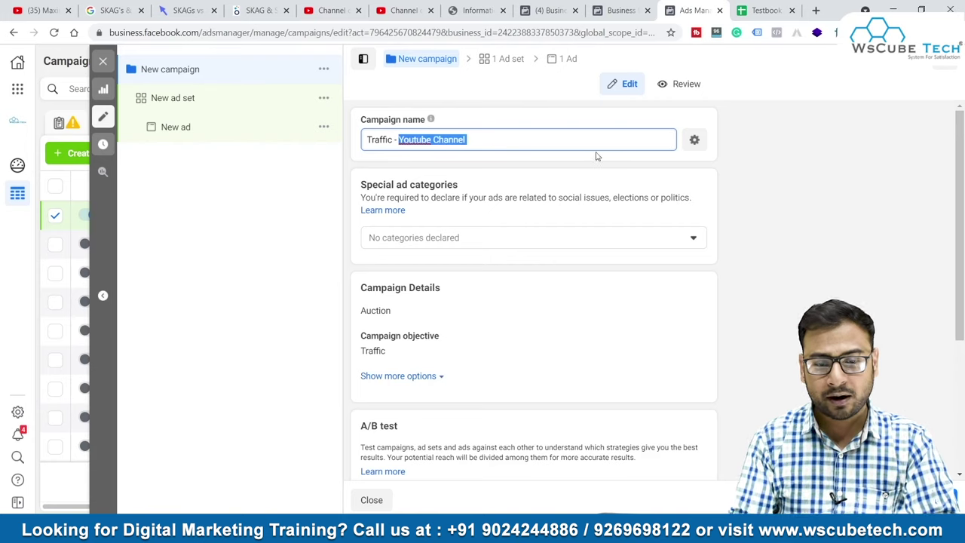
text(Course)
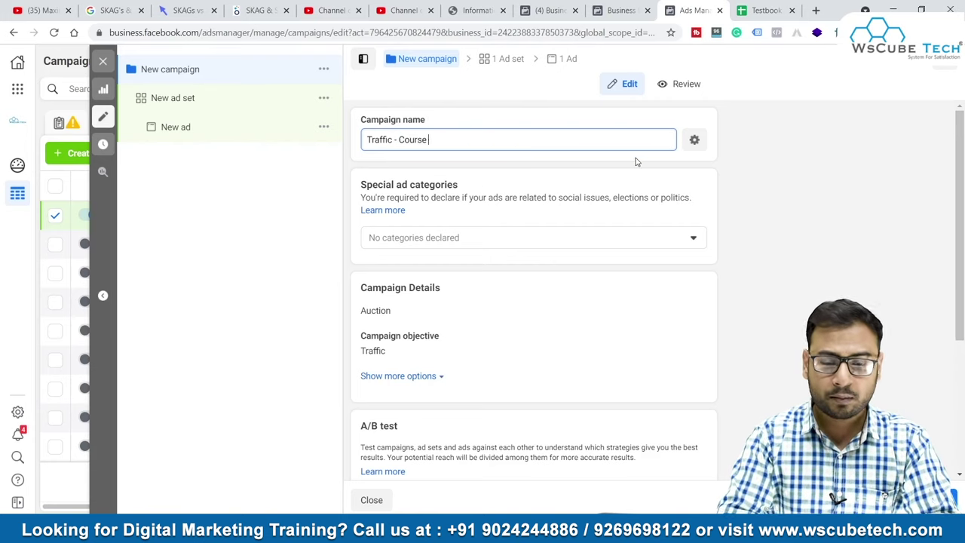
key(BackSpace)
key(BackSpace)
key(BackSpace)
key(BackSpace)
key(BackSpace)
key(BackSpace)
key(BackSpace)
text(for)
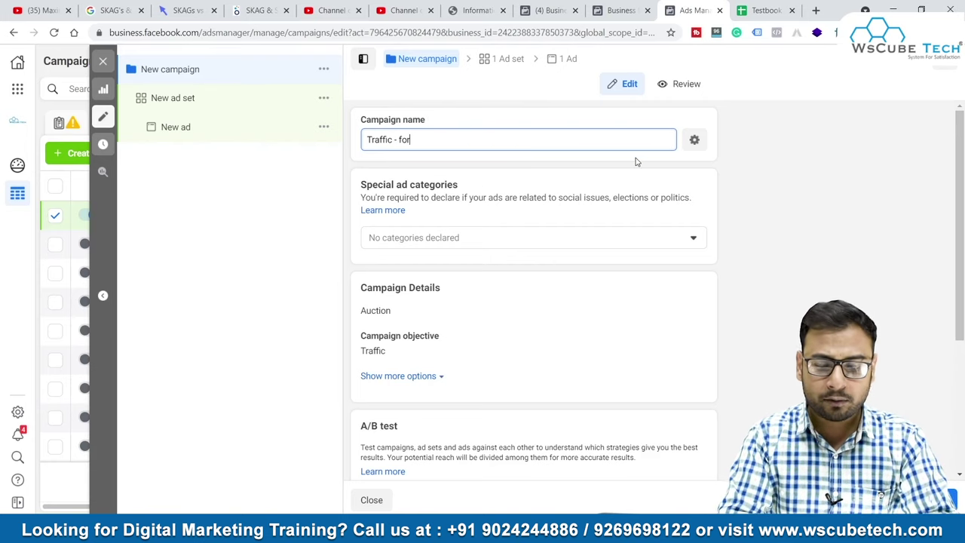
key(BackSpace)
key(BackSpace)
key(BackSpace)
text(Cour)
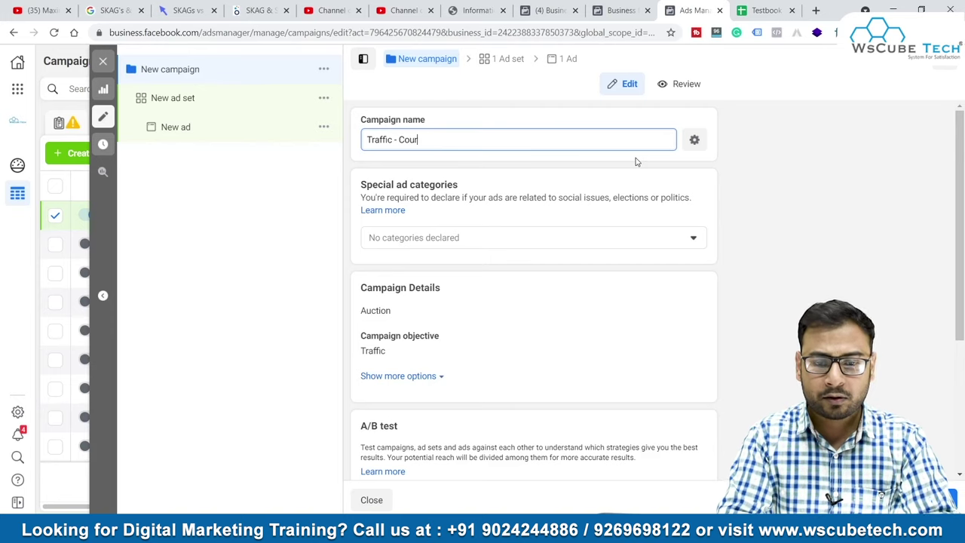
text(ses_Umer)
key(BackSpace)
key(BackSpace)
key(BackSpace)
text(mar)
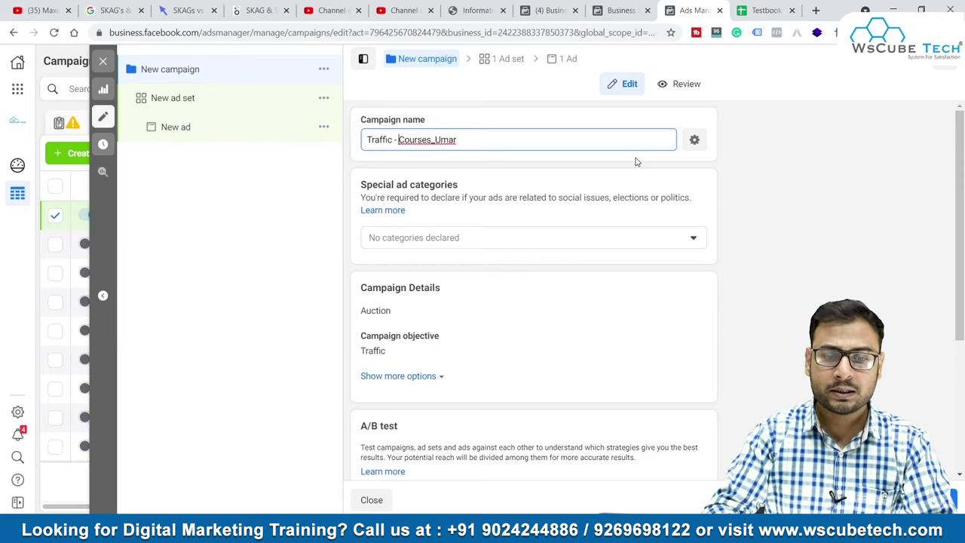
Replace the spaced hyphen after "Traffic" with an underscore and append "_1/03" to the campaign name
key(BackSpace)
key(BackSpace)
text(_)
key(Left)
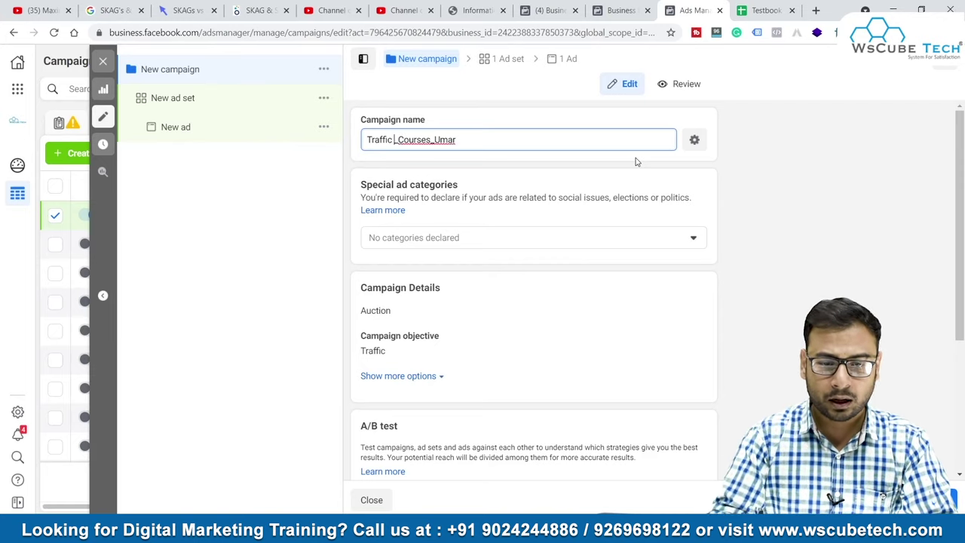
key(BackSpace)
key(End)
text(_)
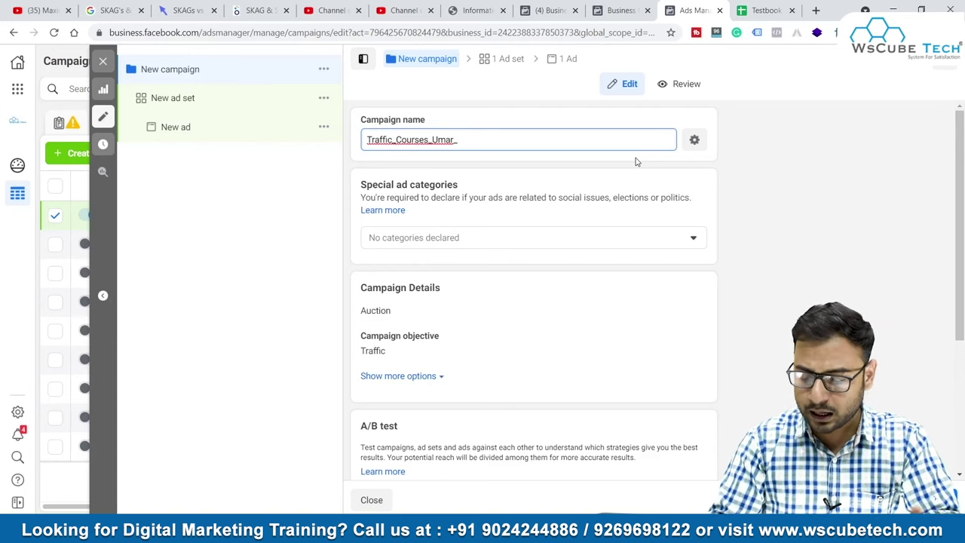
text(103)
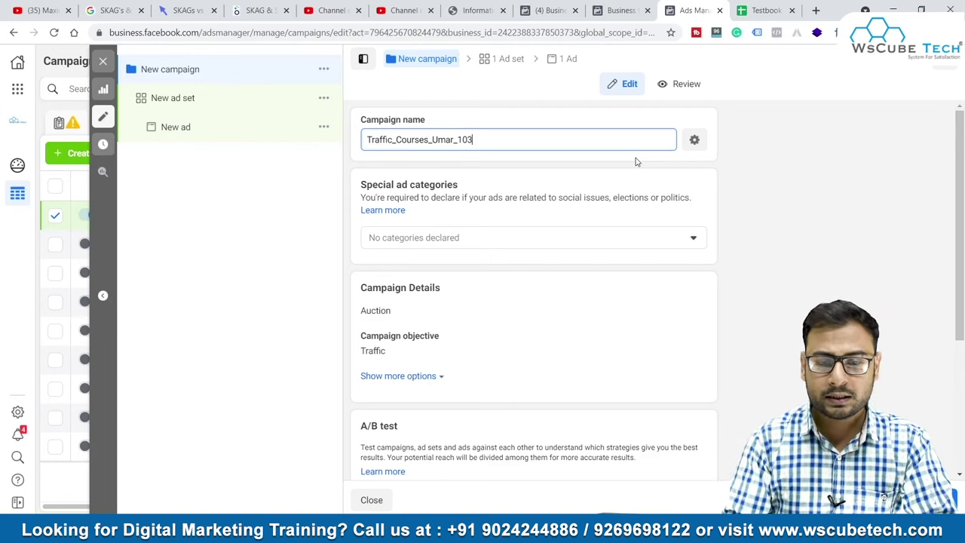
key(Left)
key(Left)
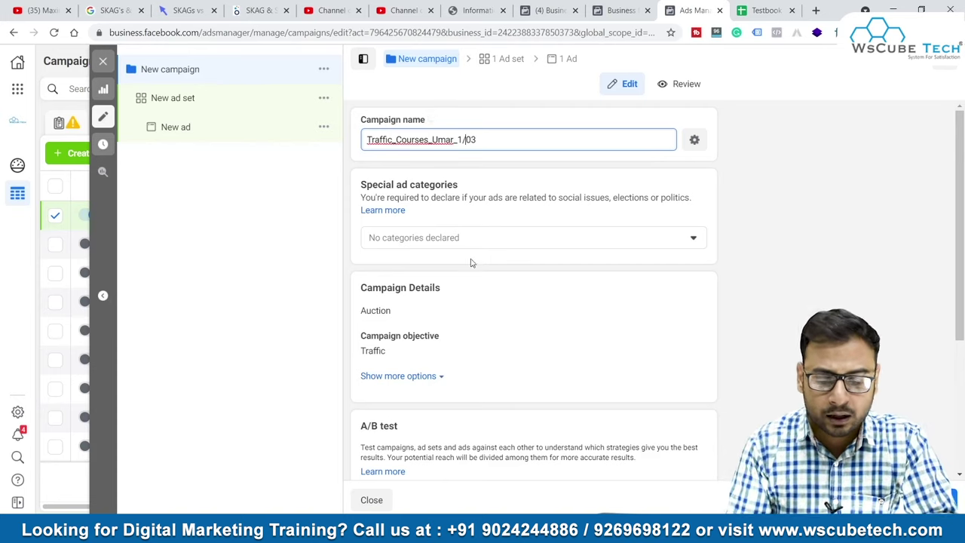
Keep the remaining campaign settings at their defaults and continue to the ad set settings
scroll(473, 263, down, 1)
scroll(425, 265, down, 4)
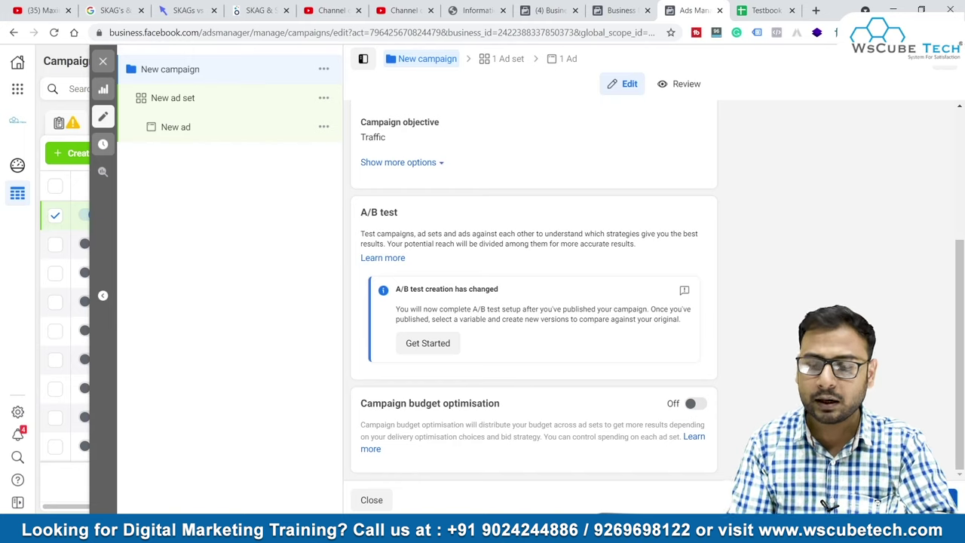
click(928, 499)
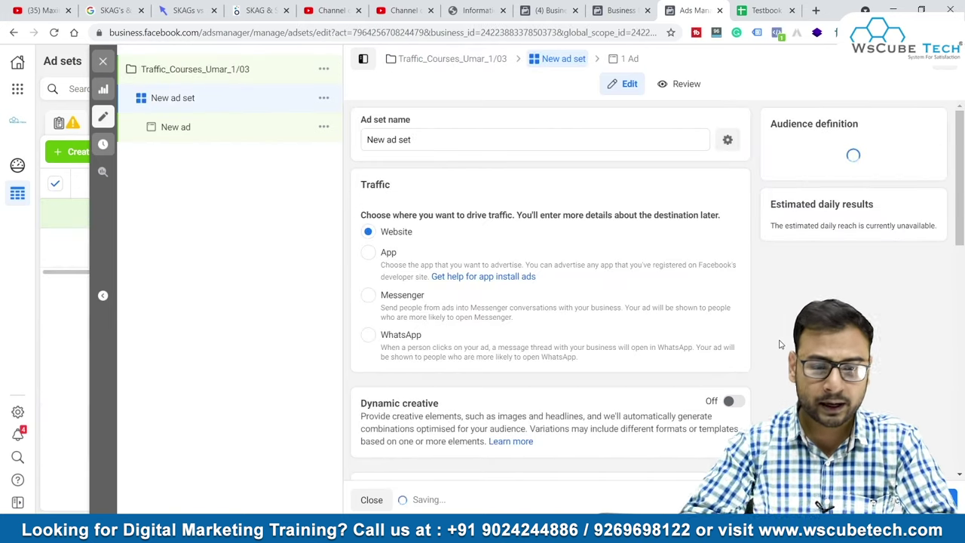
Name the ad set "Cold - Digital Marketing"
click(399, 139)
key(BackSpace)
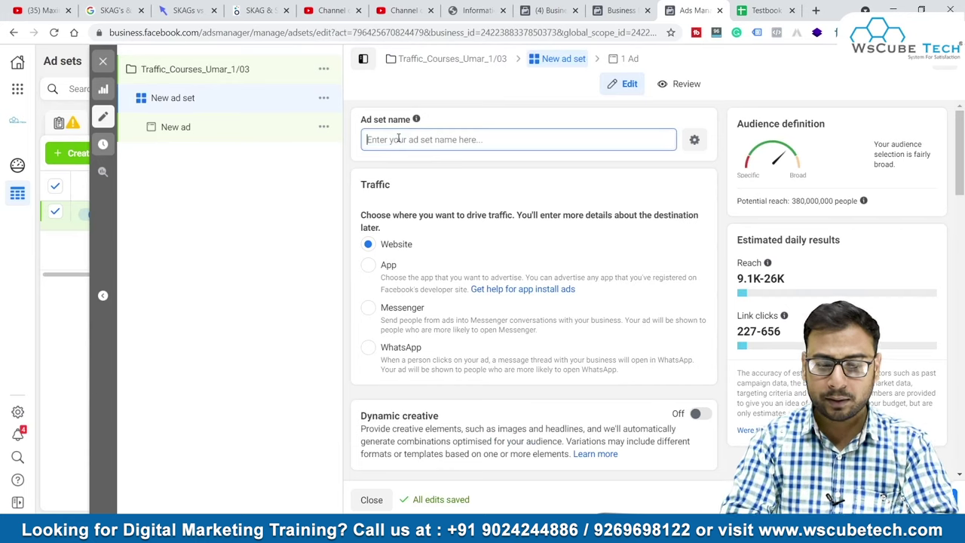
text(Cold)
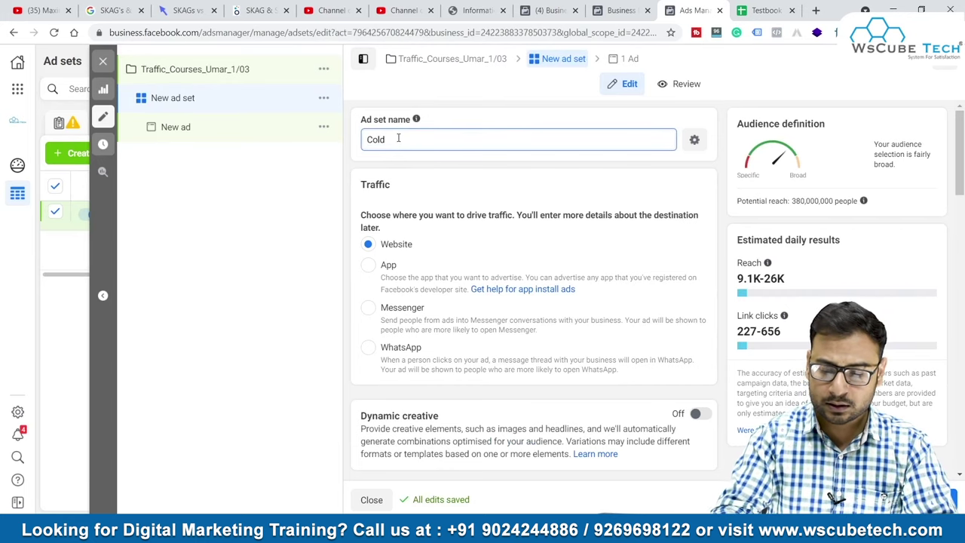
text( - Digital MArketitn)
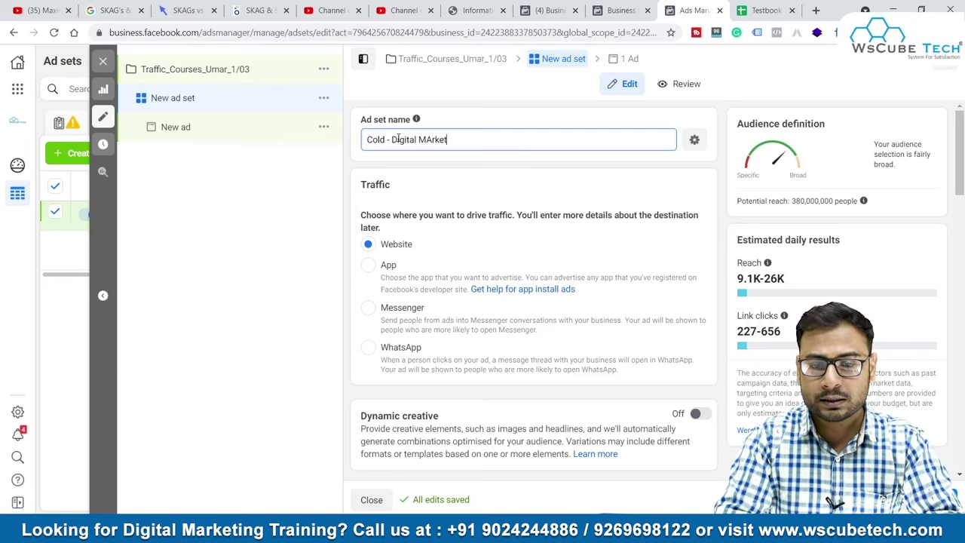
key(BackSpace)
key(BackSpace)
key(BackSpace)
key(BackSpace)
key(BackSpace)
key(BackSpace)
key(BackSpace)
key(BackSpace)
text(arketing)
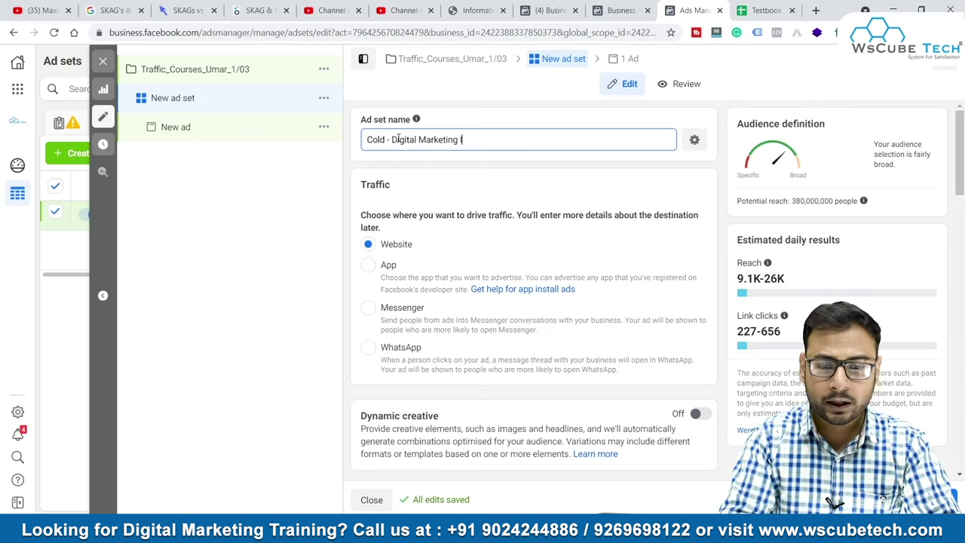
Replace "Digital Marketing" in the ad set name with "IN - DM - India"
key(BackSpace)
key(BackSpace)
key(BackSpace)
key(BackSpace)
key(BackSpace)
key(BackSpace)
key(BackSpace)
key(BackSpace)
key(BackSpace)
key(BackSpace)
key(BackSpace)
key(BackSpace)
key(BackSpace)
key(BackSpace)
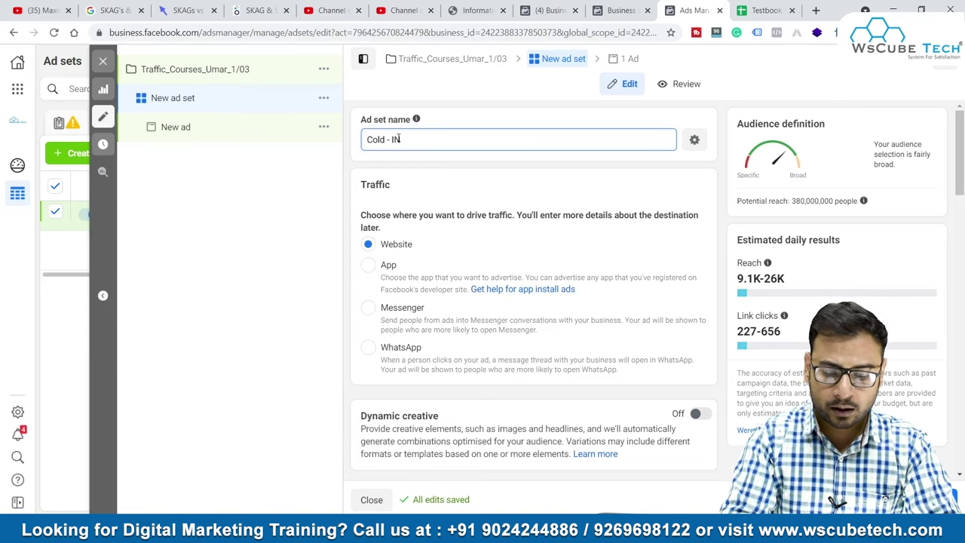
key(BackSpace)
key(BackSpace)
key(BackSpace)
text(DM - INDIA)
key(BackSpace)
key(BackSpace)
key(BackSpace)
key(BackSpace)
key(BackSpace)
text(ind)
key(BackSpace)
key(BackSpace)
key(BackSpace)
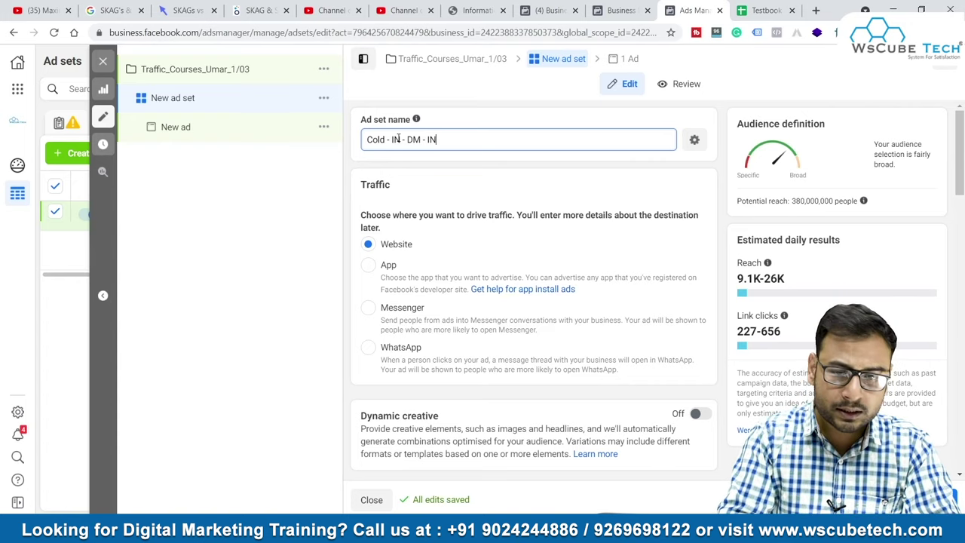
text(Ind)
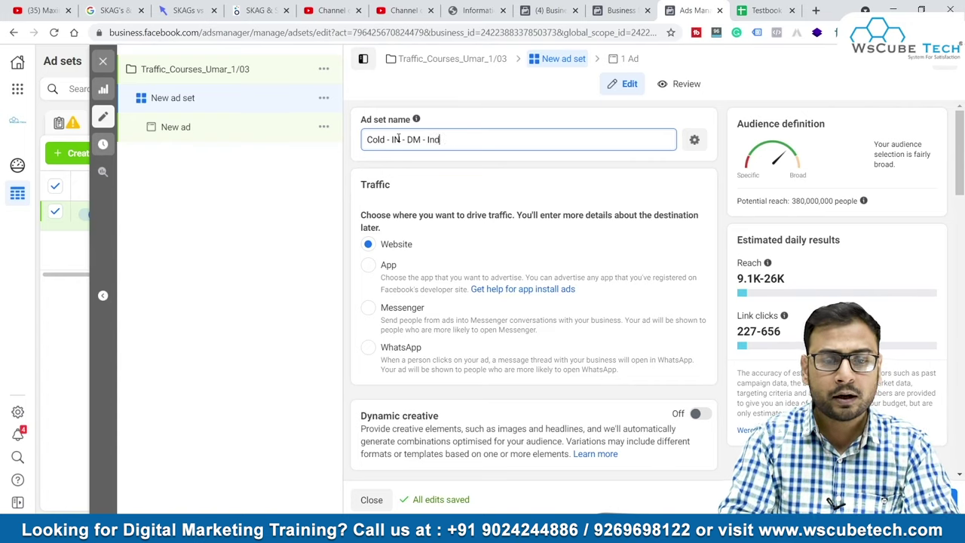
text(ia)
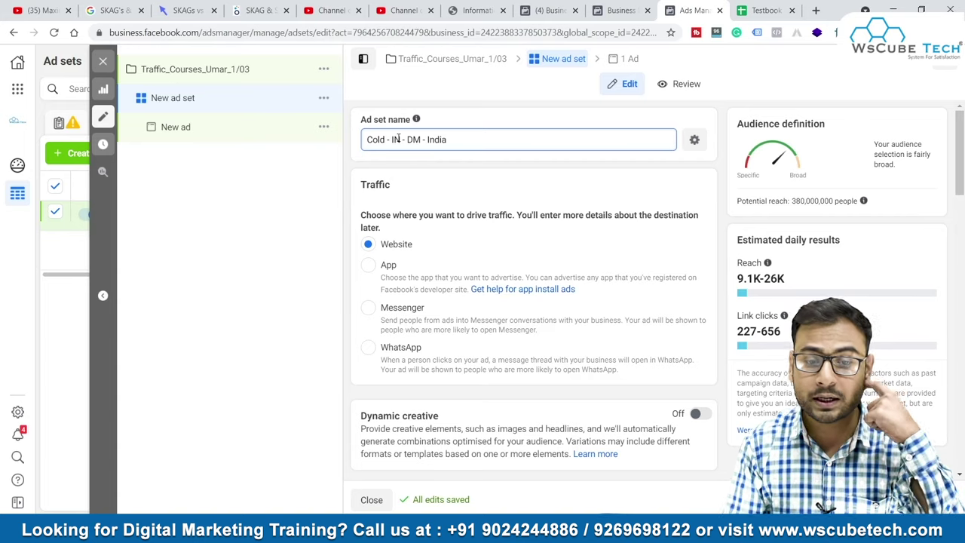
Set the ad set's daily budget to ₹500
scroll(468, 276, down, 1)
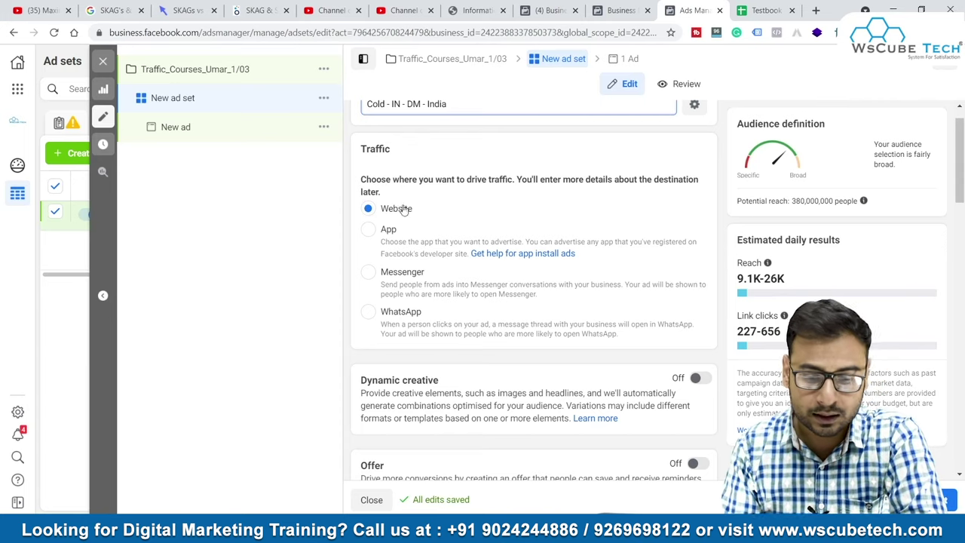
scroll(464, 306, down, 3)
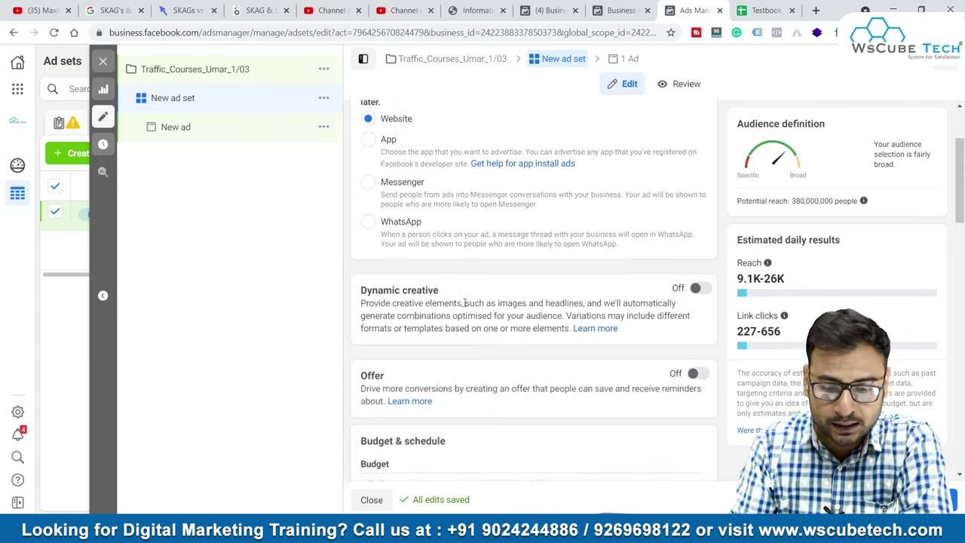
scroll(571, 230, down, 1)
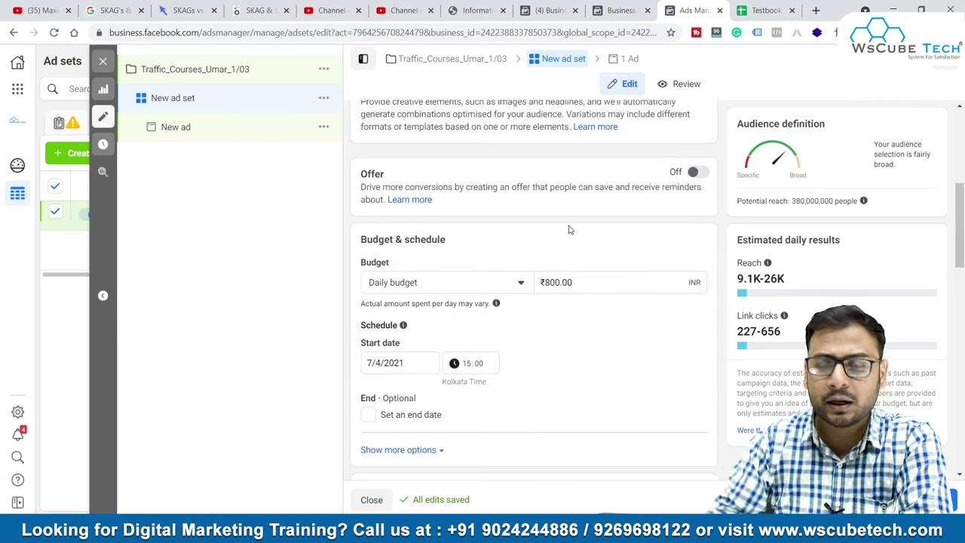
click(556, 282)
key(BackSpace)
key(BackSpace)
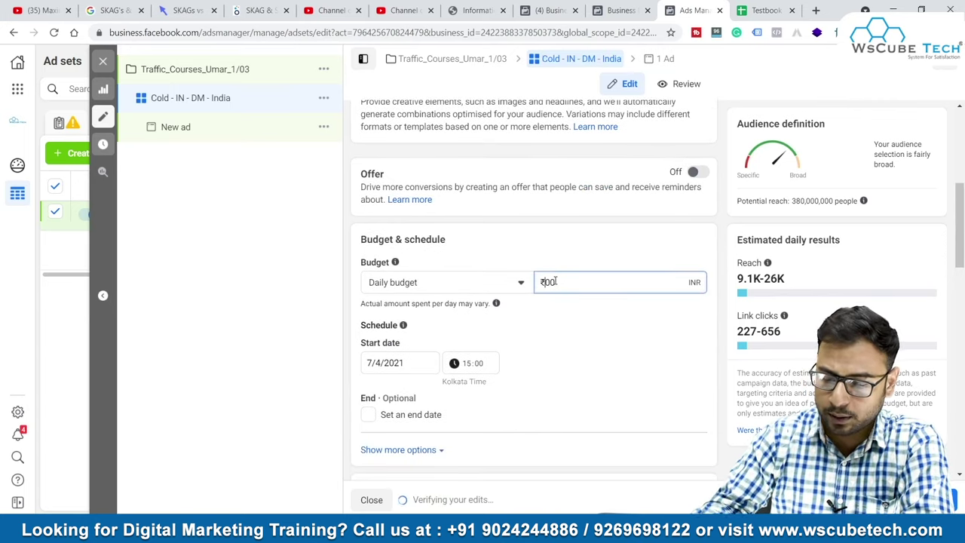
text(500)
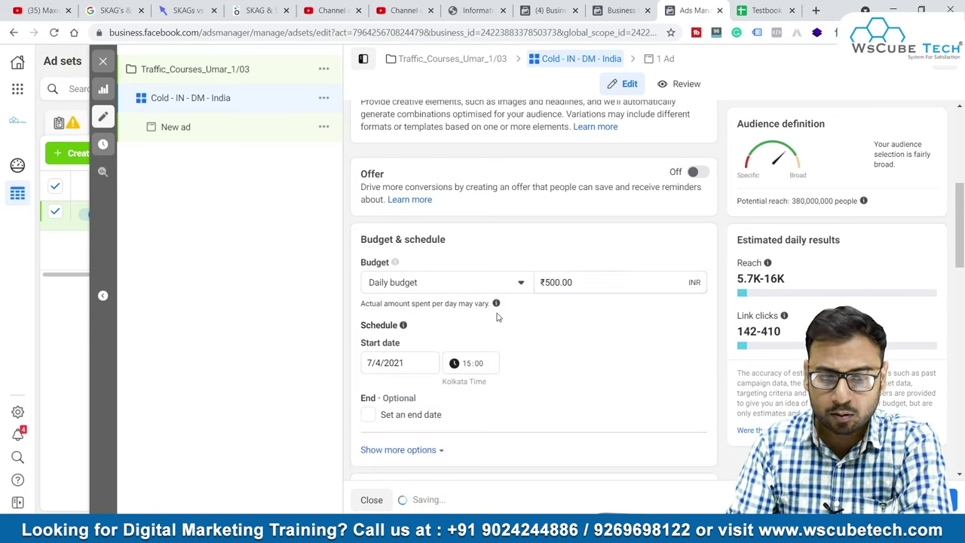
Look over the available budget types and the additional budget and schedule options
click(420, 286)
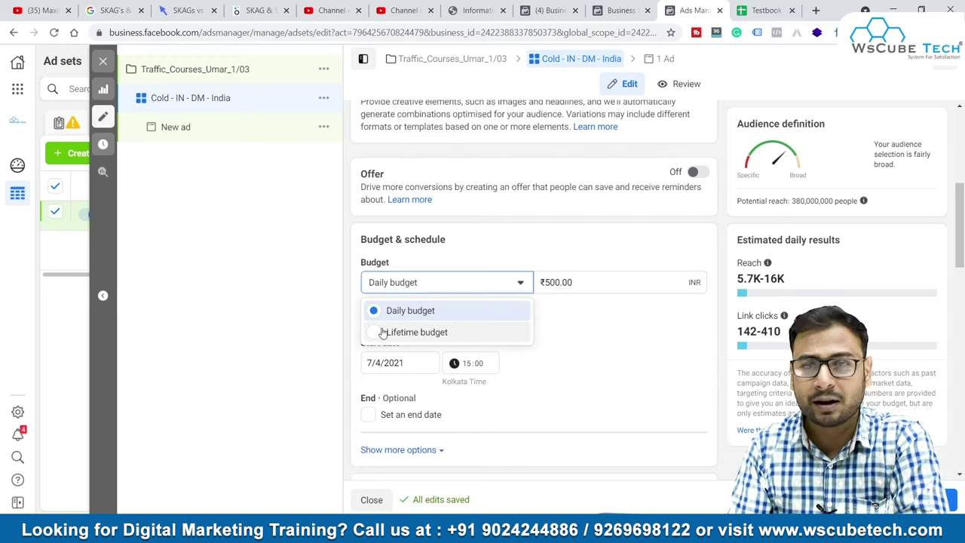
click(554, 362)
scroll(555, 362, down, 2)
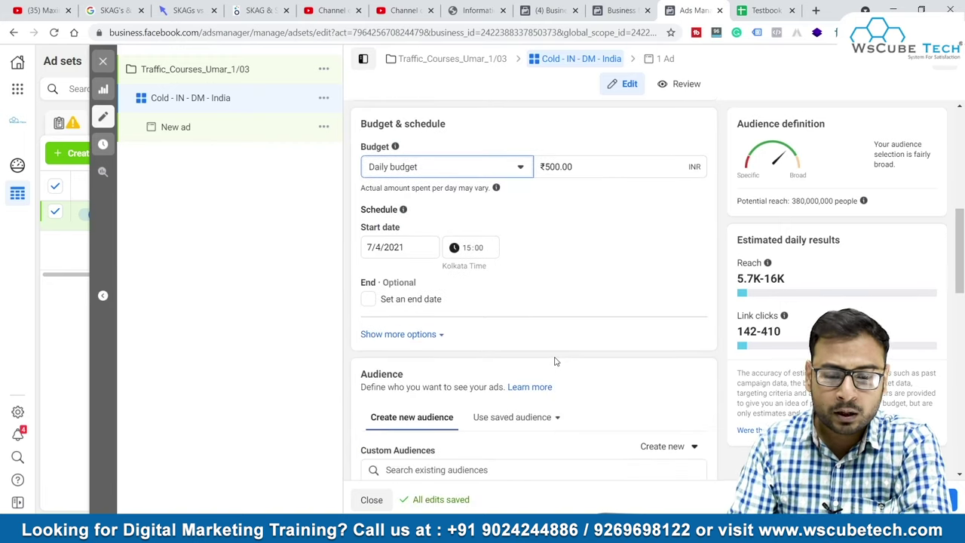
click(392, 335)
click(379, 335)
scroll(463, 325, down, 2)
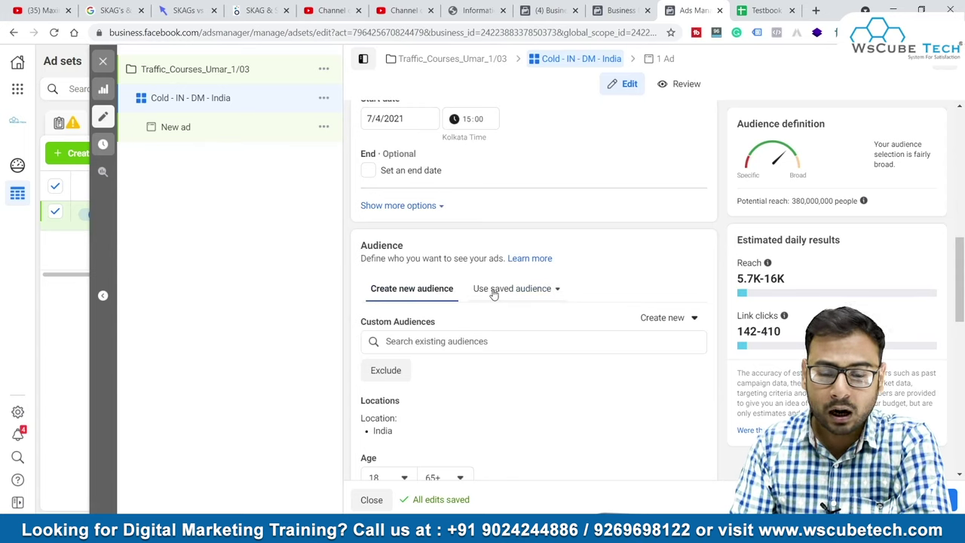
Set the maximum age of the new audience to 45
mouse_move(454, 287)
scroll(449, 340, down, 1)
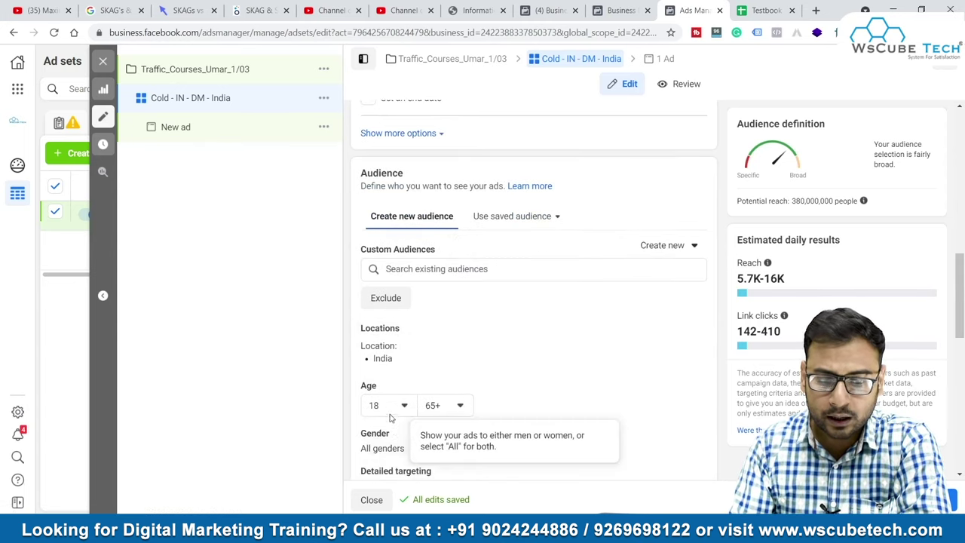
click(446, 406)
scroll(457, 294, up, 2)
scroll(457, 294, up, 3)
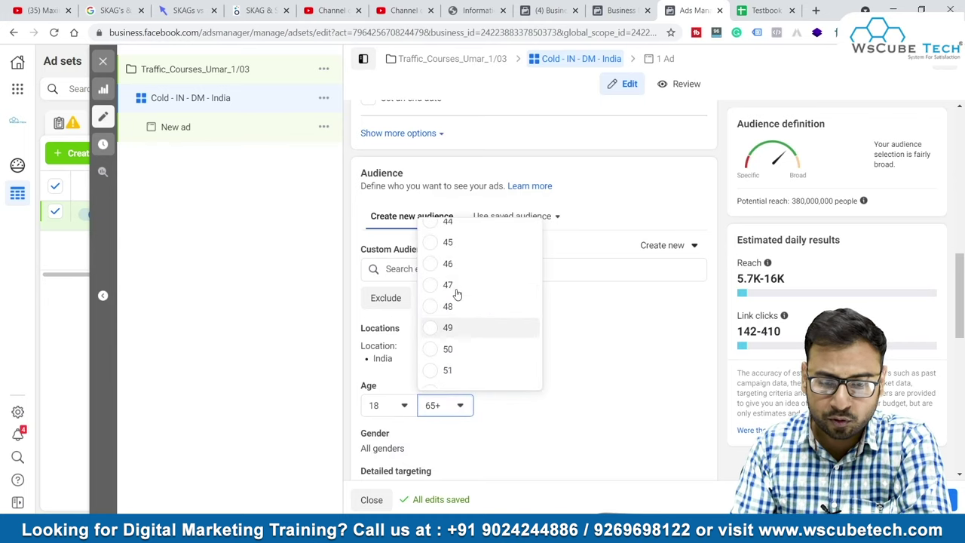
click(445, 316)
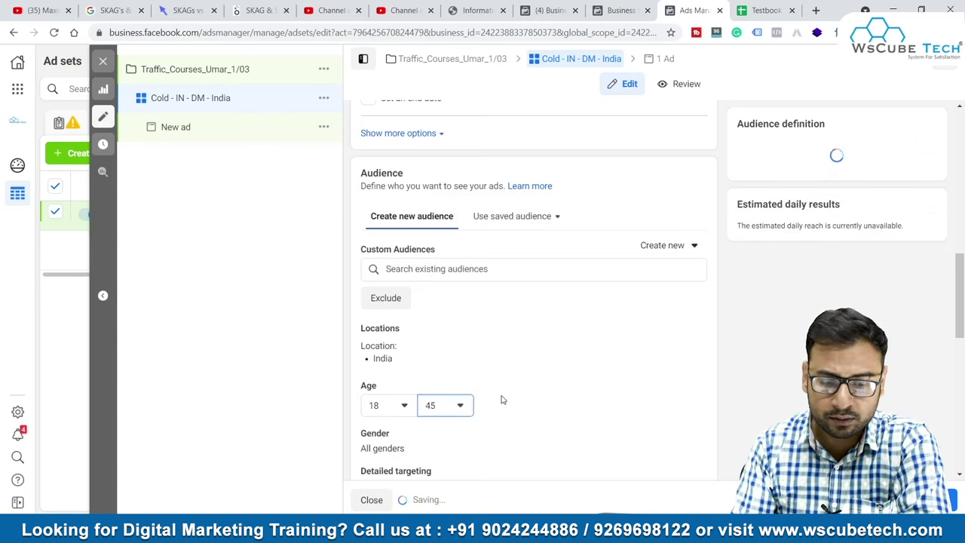
Add the Digital marketing interest to the audience's detailed targeting
scroll(475, 398, down, 1)
scroll(451, 396, down, 1)
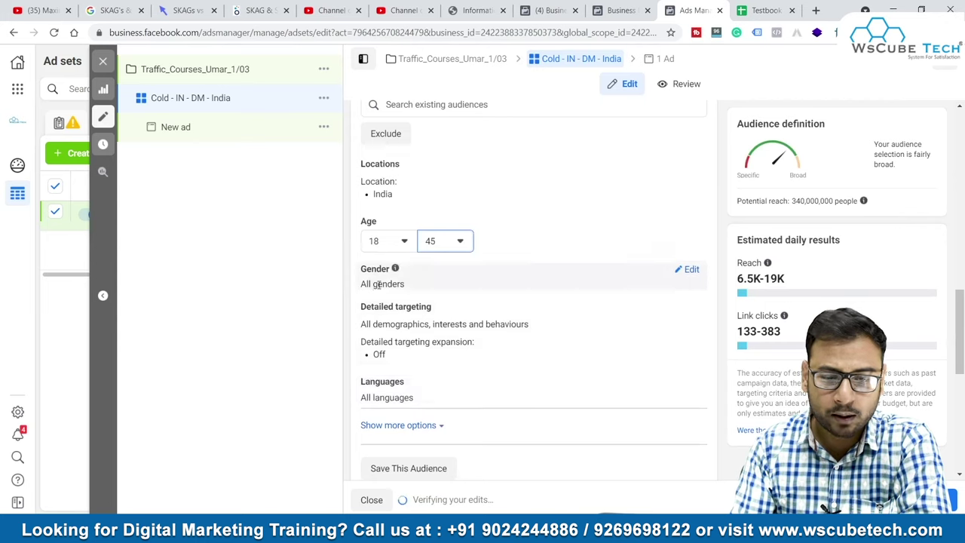
click(690, 310)
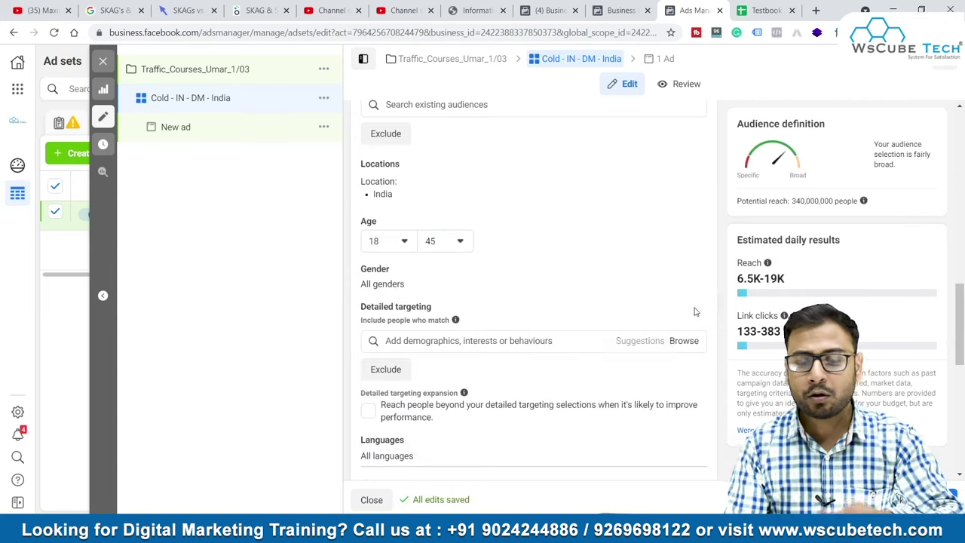
click(451, 339)
text(Digital)
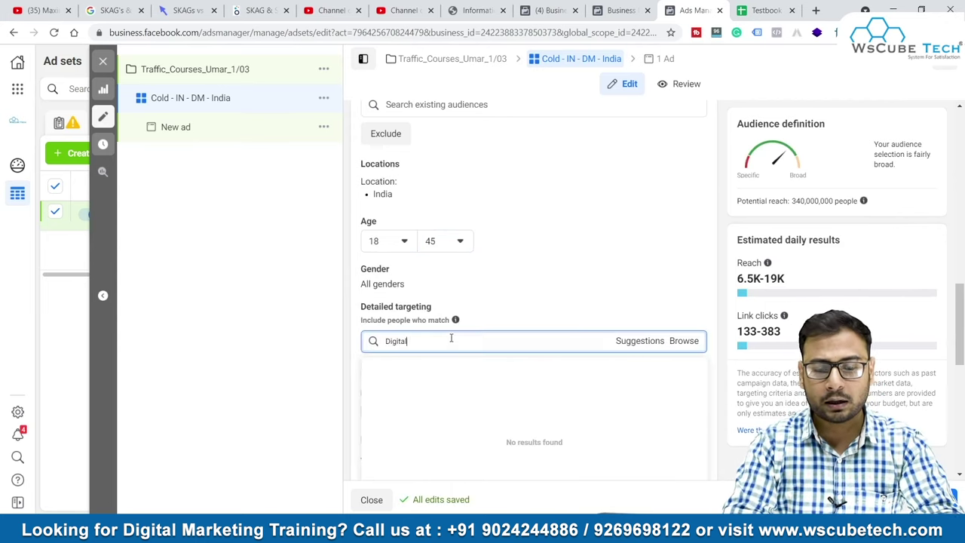
text( Marketing)
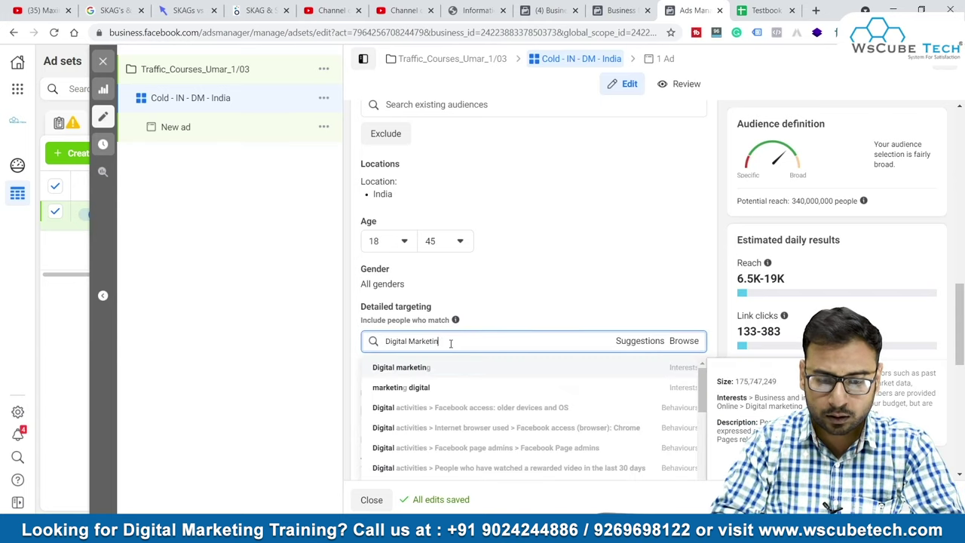
click(444, 369)
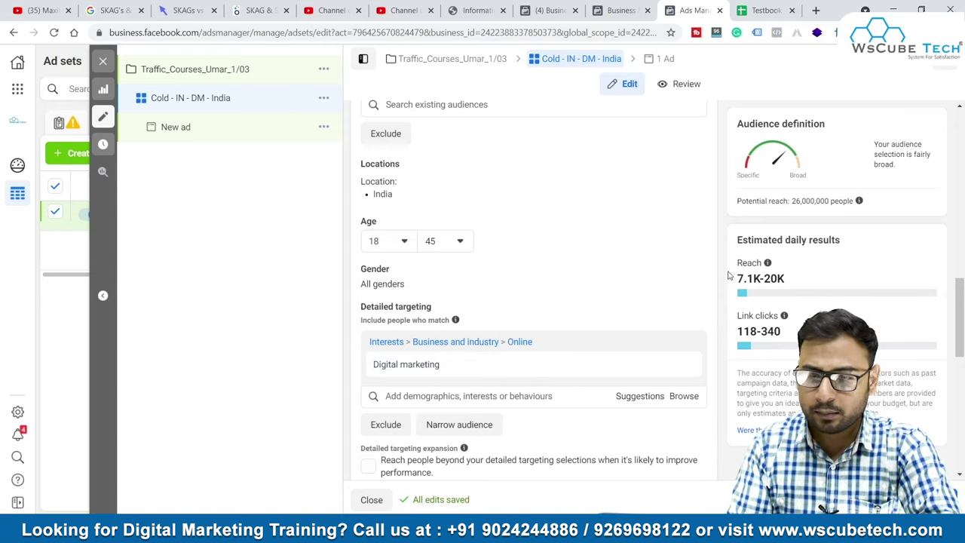
Open the new ad under the Cold - IN - DM - India ad set and rename it Image#1
scroll(538, 375, down, 2)
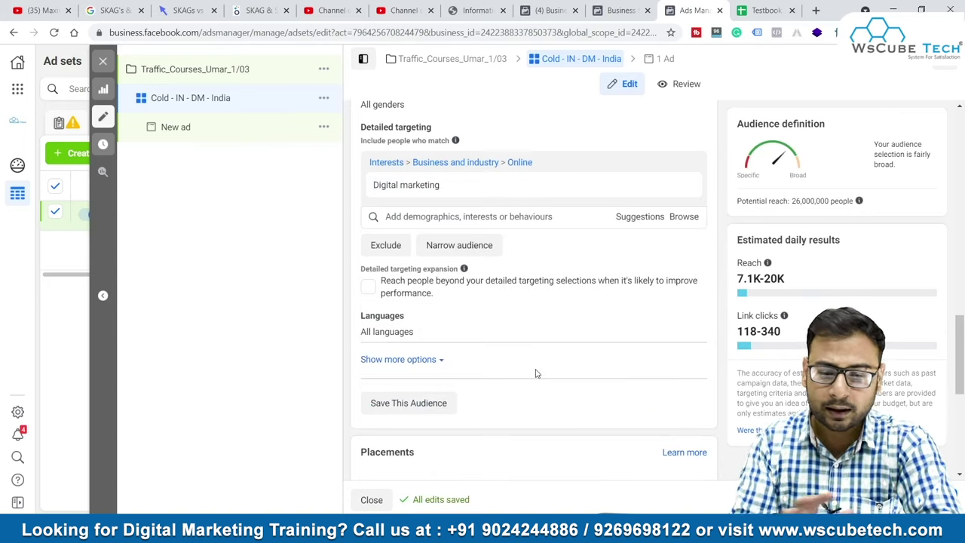
scroll(537, 374, down, 3)
scroll(536, 374, up, 1)
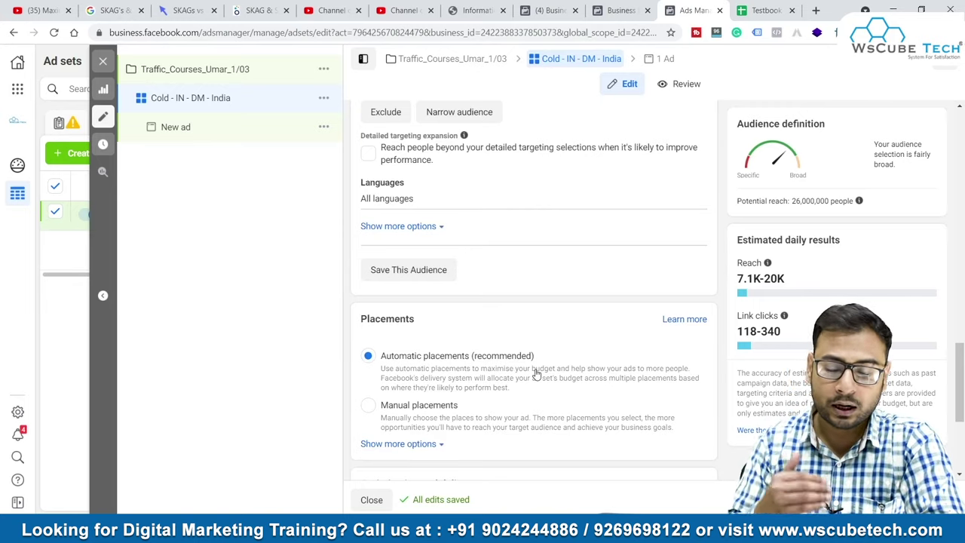
scroll(458, 389, down, 2)
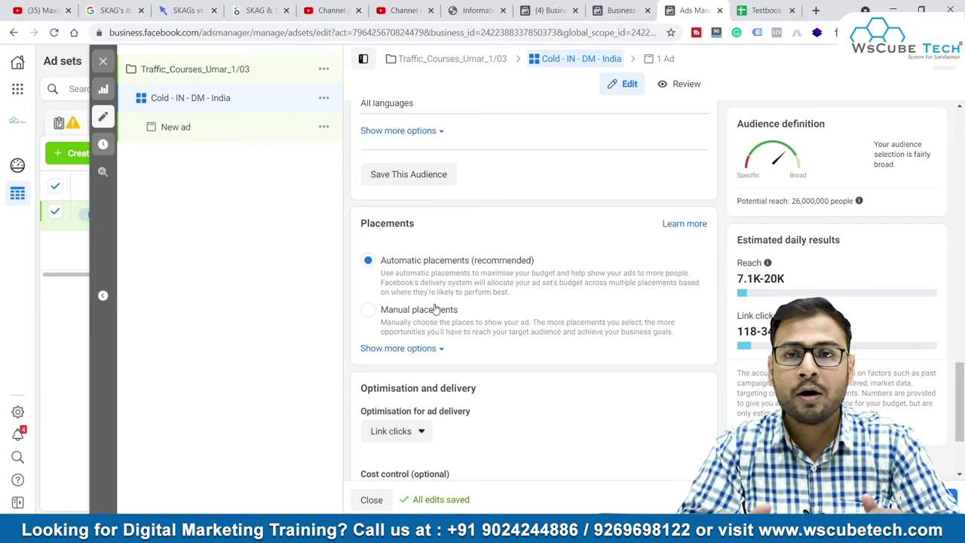
scroll(435, 309, down, 2)
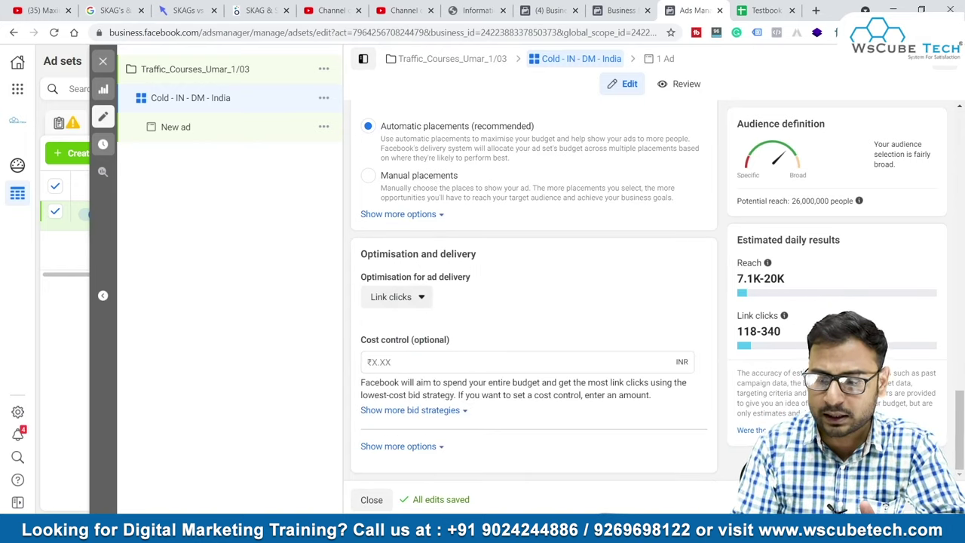
click(211, 128)
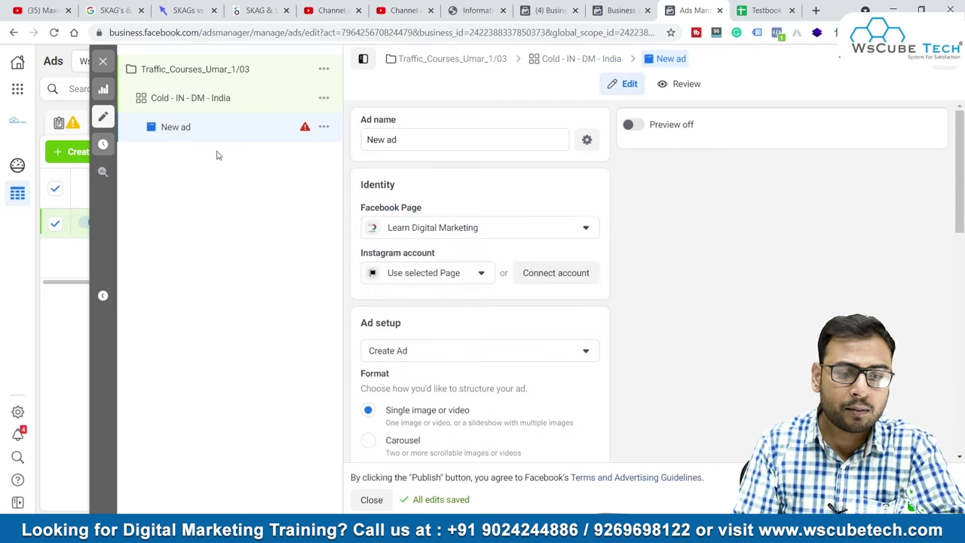
triple_click(390, 140)
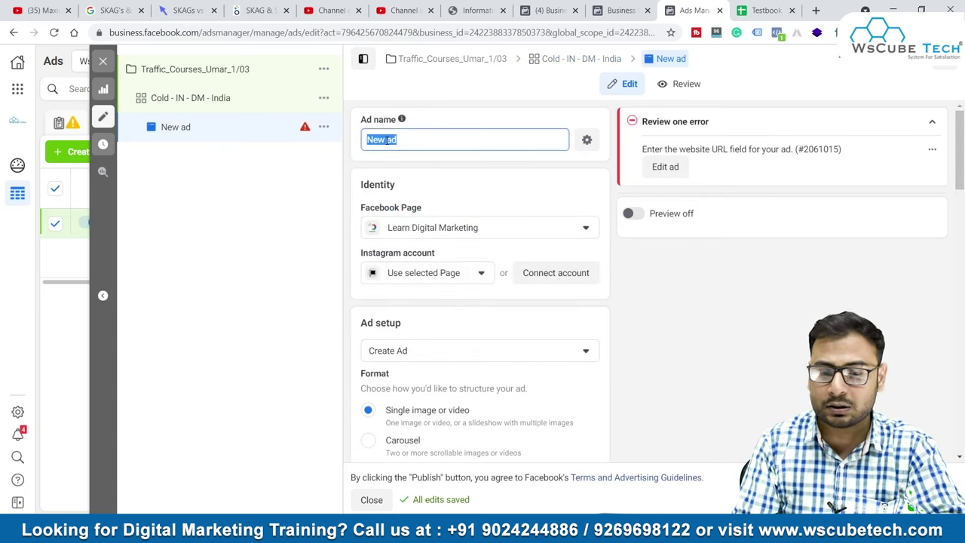
key(BackSpace)
text(Image#1)
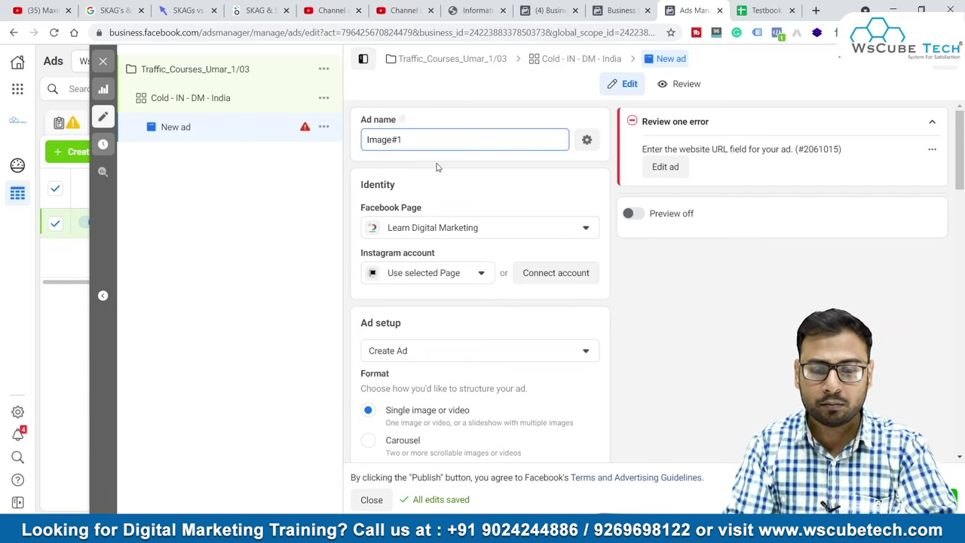
click(437, 168)
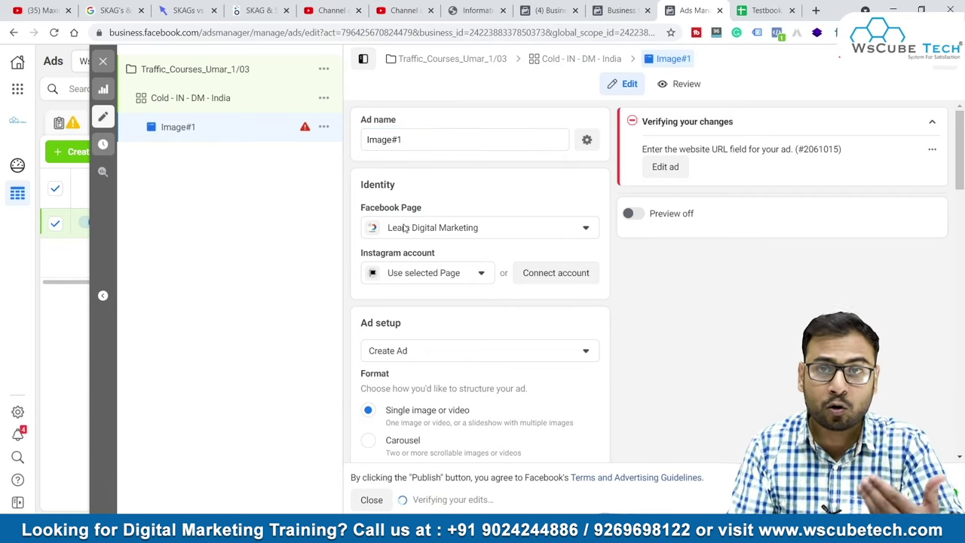
Open the Facebook home feed in a new browser tab and find a sponsored post
click(816, 10)
text(D)
key(BackSpace)
text(FACE)
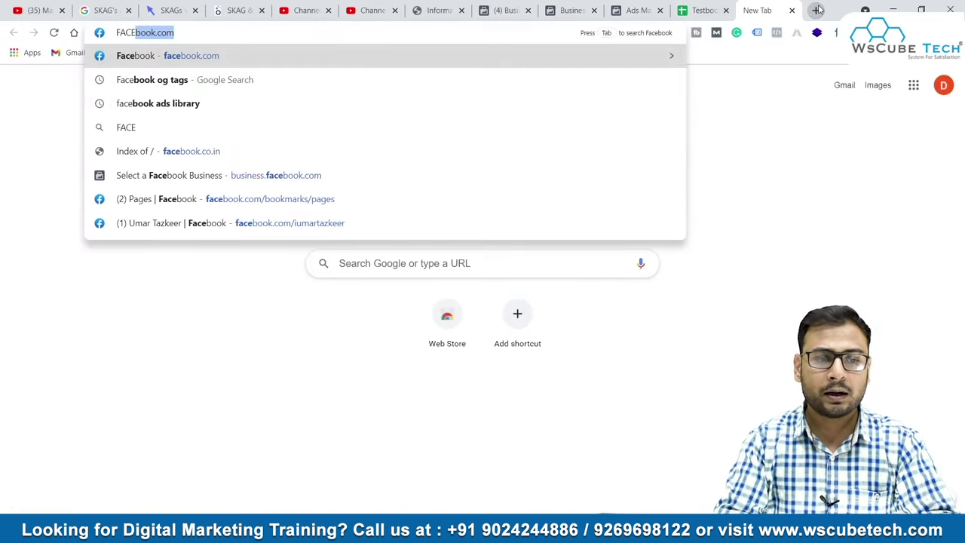
key(Return)
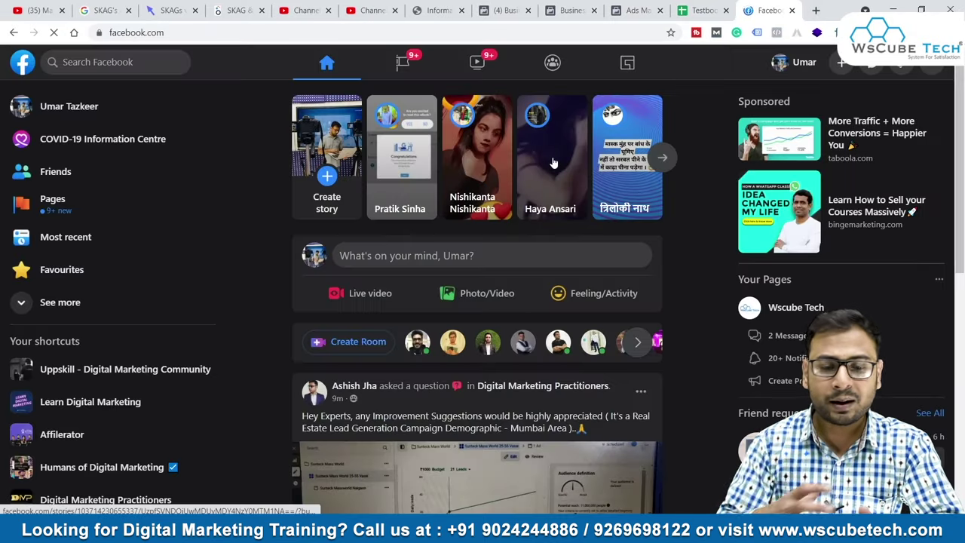
scroll(359, 437, down, 6)
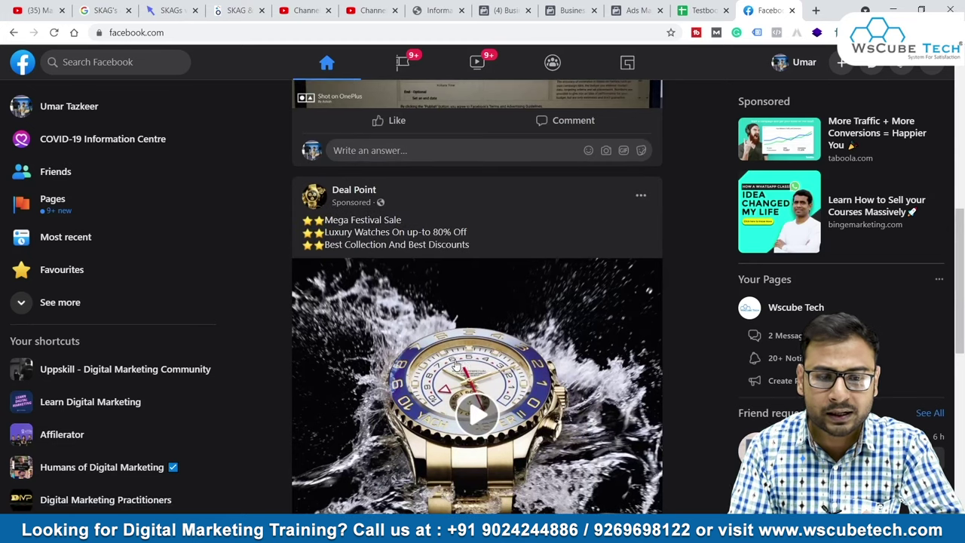
Open the Deal Point advertiser's page from its sponsored post in a separate tab and look through the page's content
right_click(338, 193)
click(364, 199)
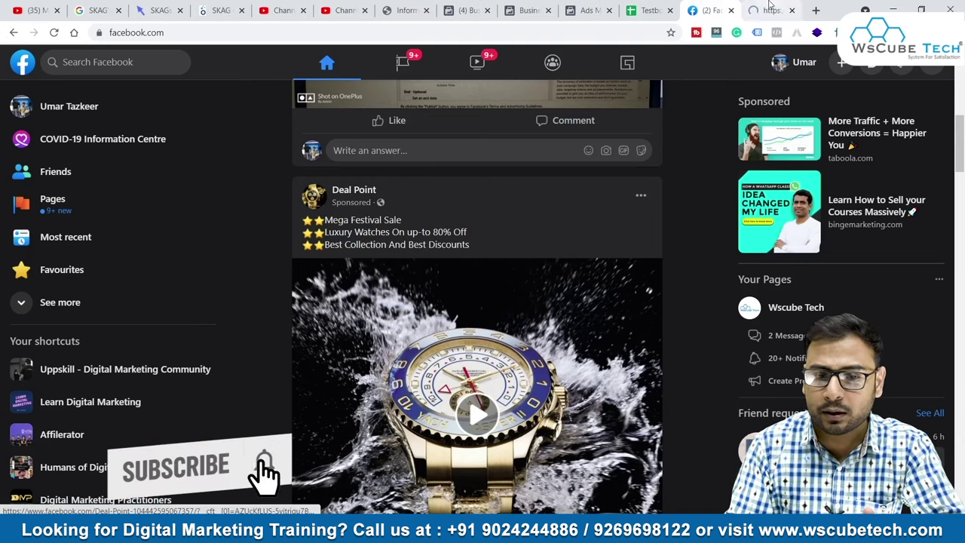
click(770, 7)
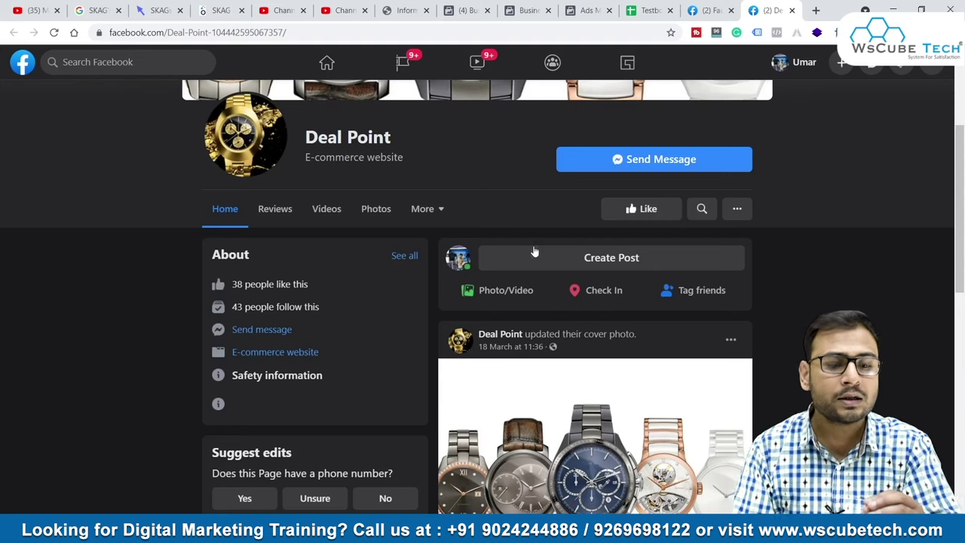
scroll(534, 251, down, 7)
scroll(534, 251, up, 3)
scroll(533, 253, down, 4)
scroll(534, 252, down, 2)
scroll(534, 251, up, 10)
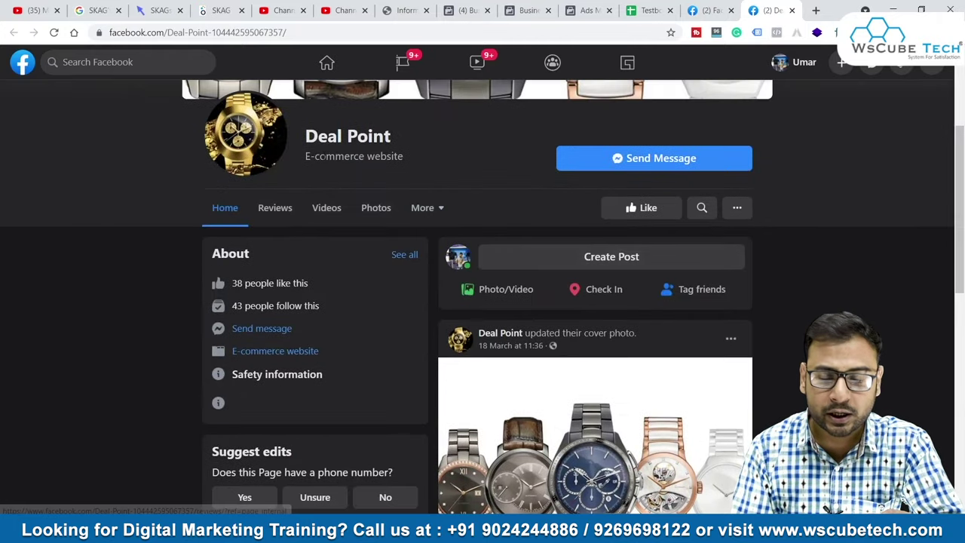
scroll(363, 284, down, 3)
Return to the Facebook feed and examine the Deal Point watch ad, playing its video briefly and pausing it
click(707, 9)
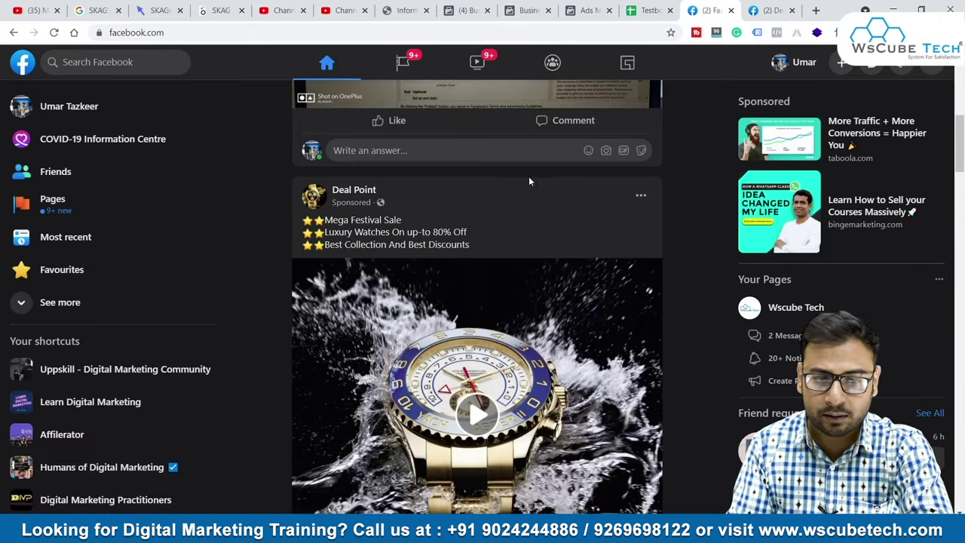
scroll(557, 377, down, 3)
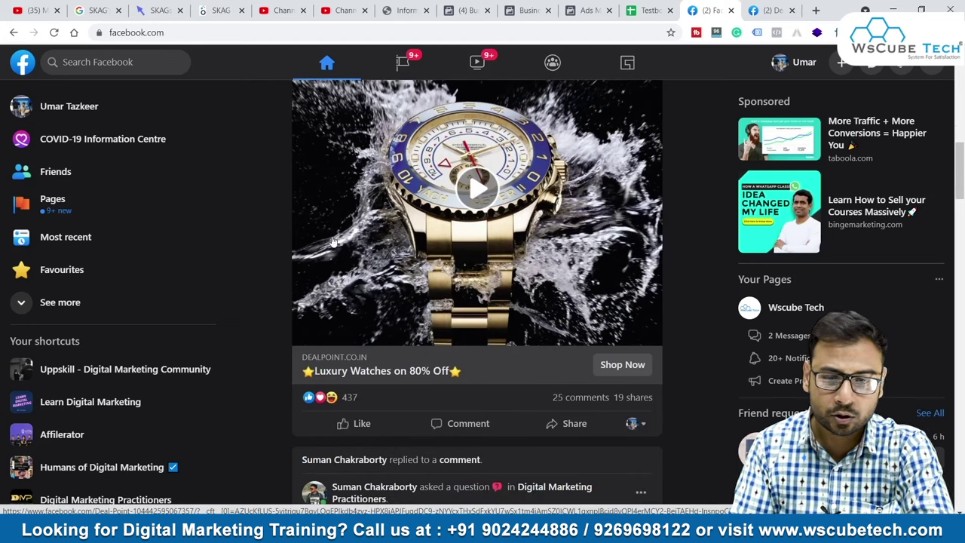
scroll(333, 243, up, 2)
click(487, 313)
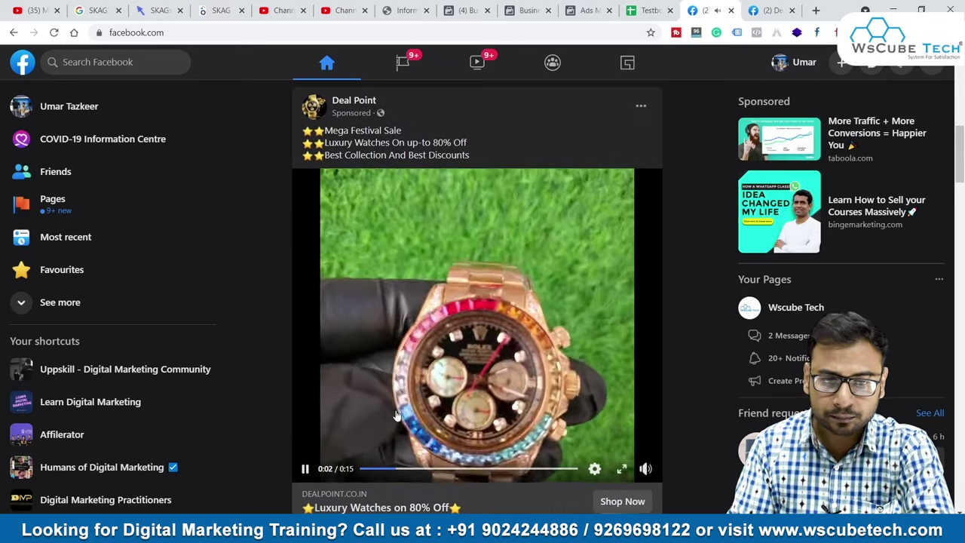
scroll(398, 415, down, 1)
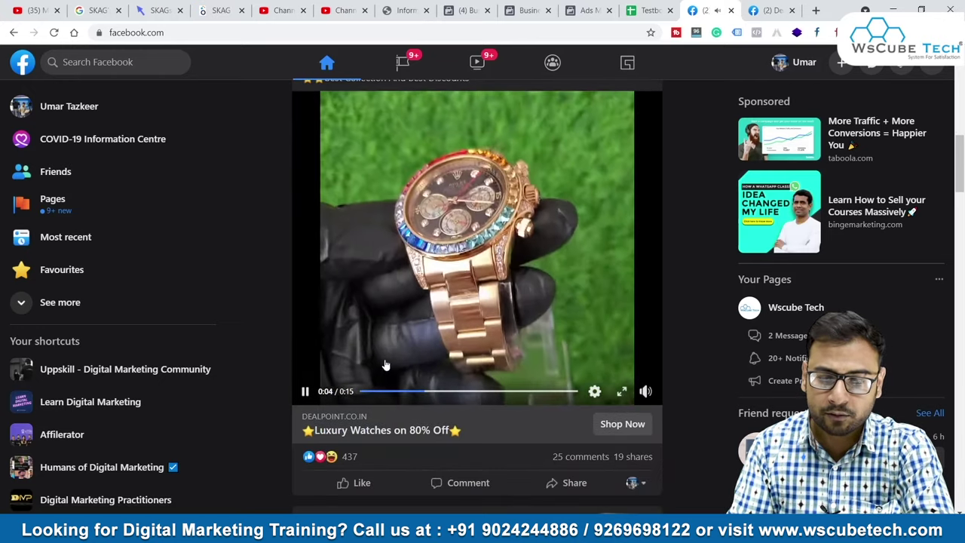
click(307, 392)
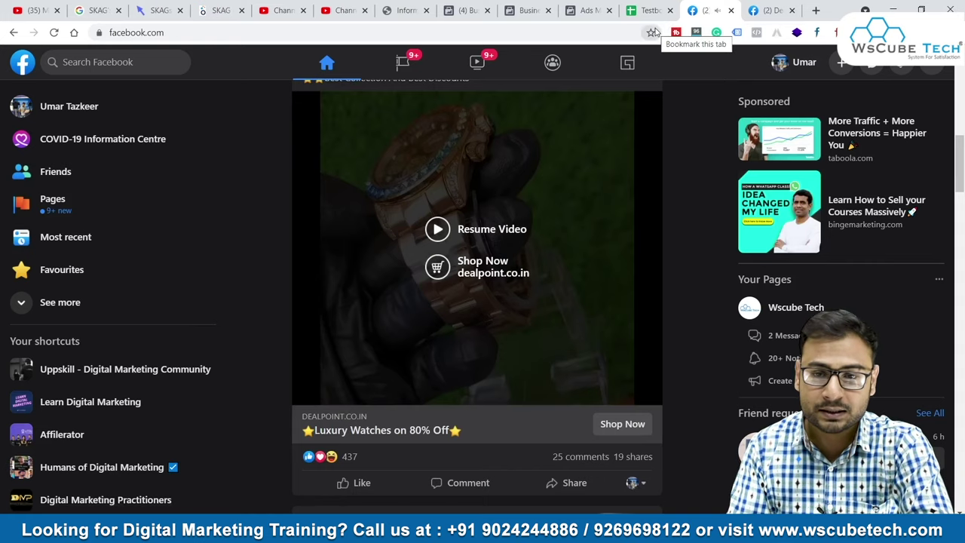
Switch back to Ads Manager and set the ad's Facebook Page to Wscube Tech
click(602, 7)
click(444, 228)
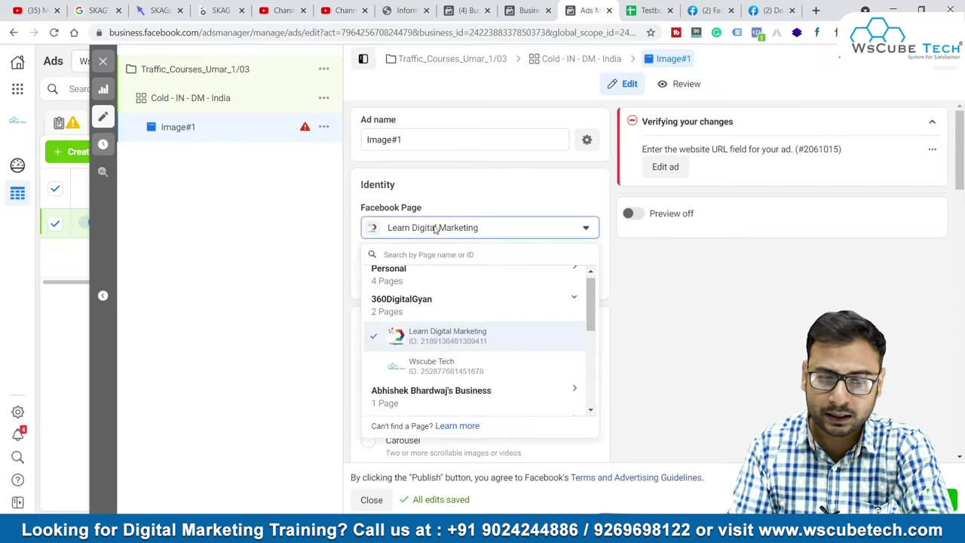
click(426, 362)
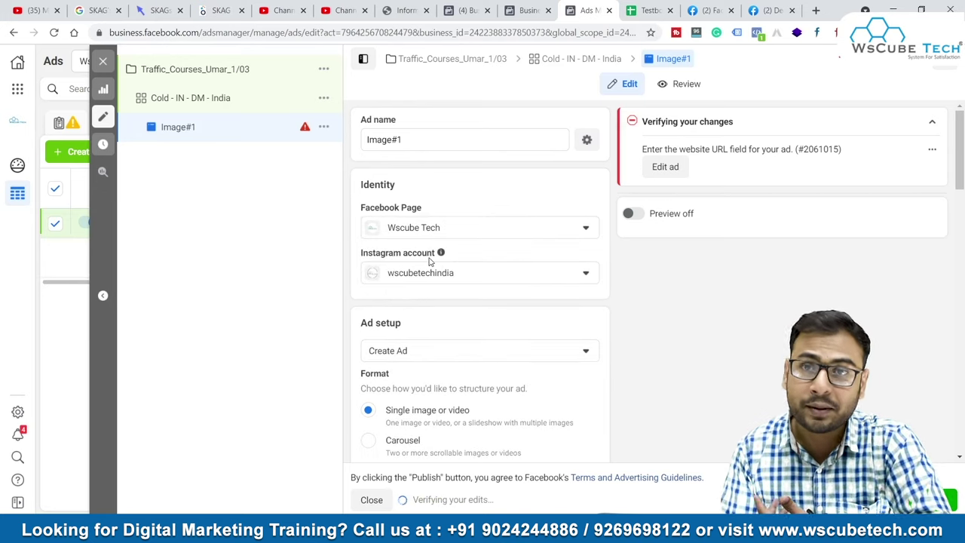
scroll(459, 339, down, 1)
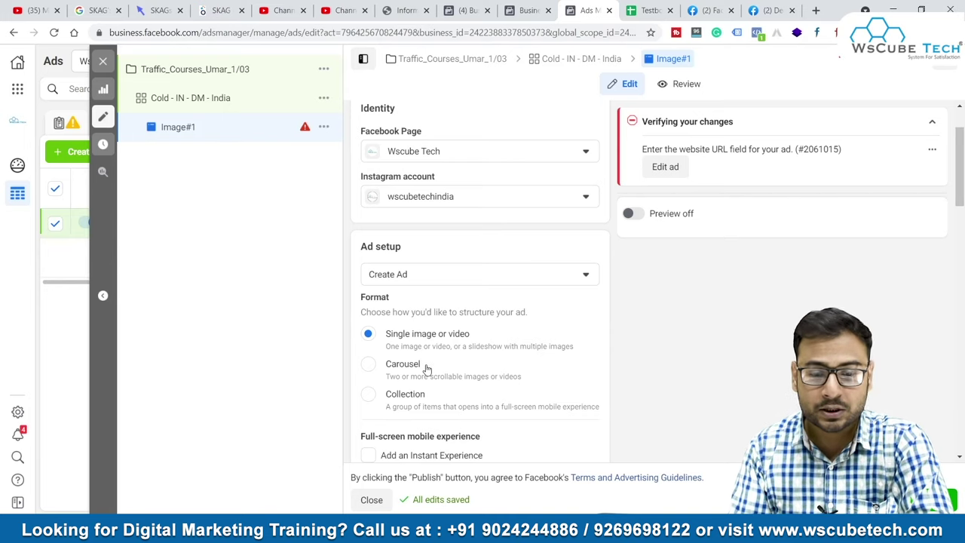
scroll(427, 369, down, 1)
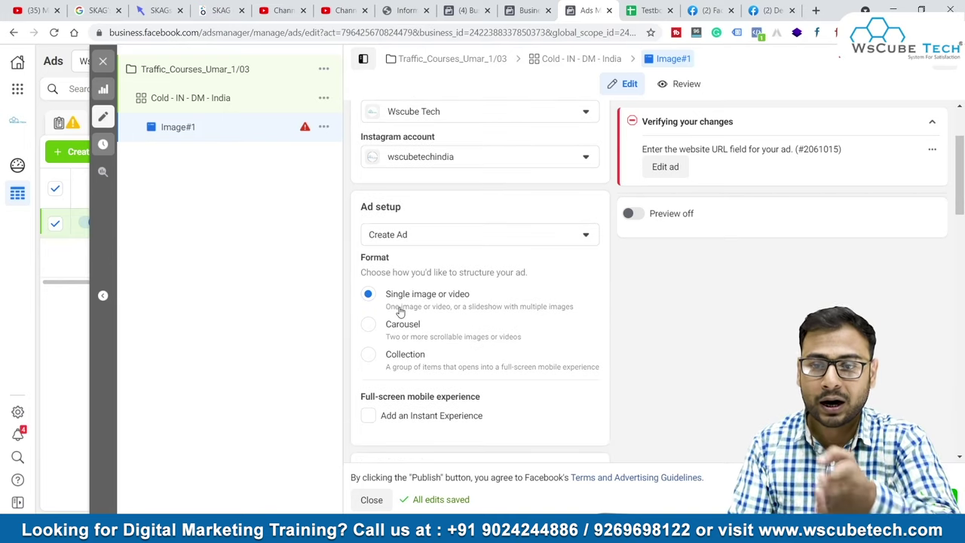
Return to the Facebook feed and examine the sponsored InVideo post as another ad example
click(758, 9)
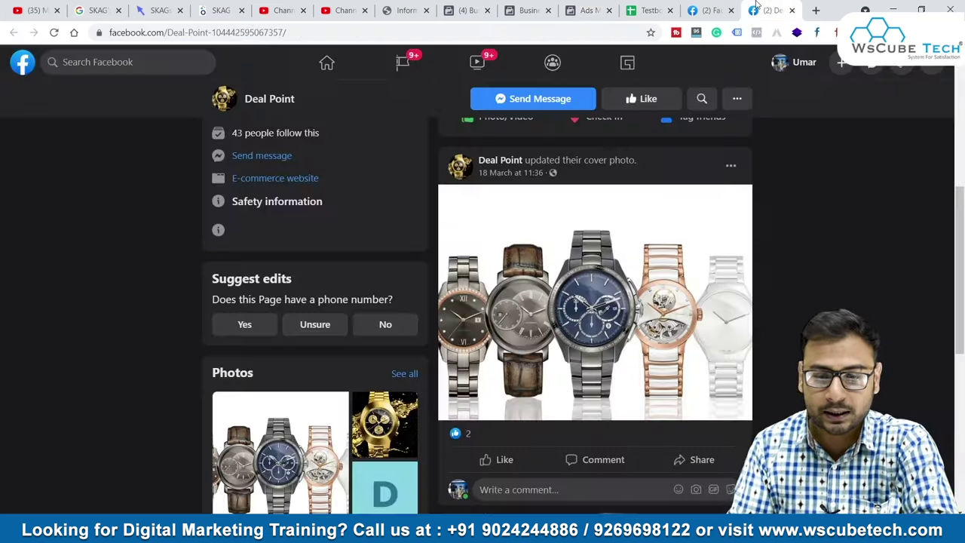
click(706, 9)
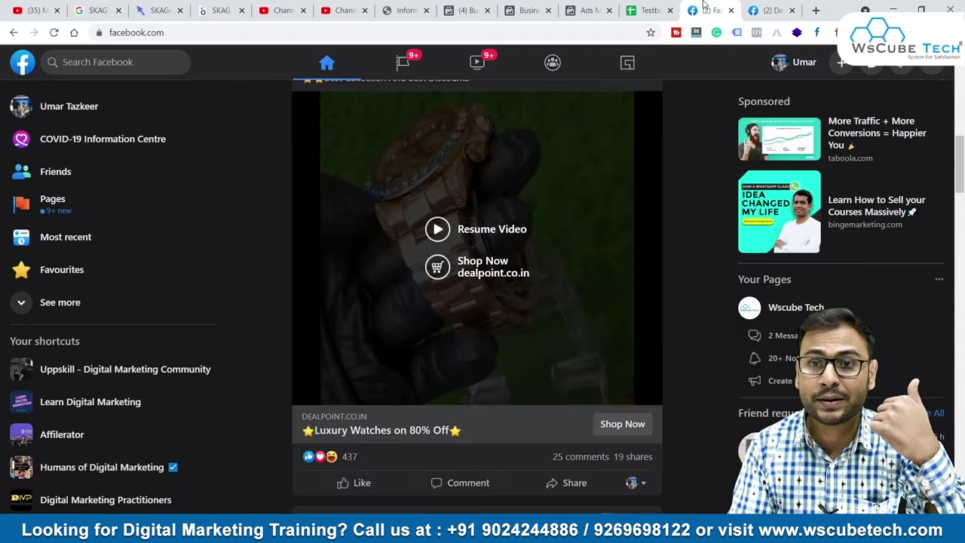
scroll(547, 245, down, 12)
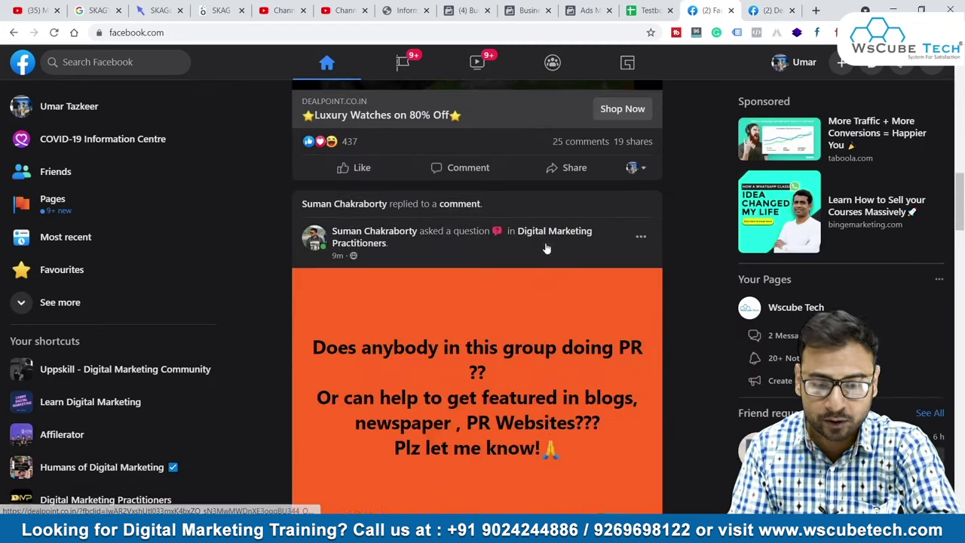
scroll(547, 247, down, 15)
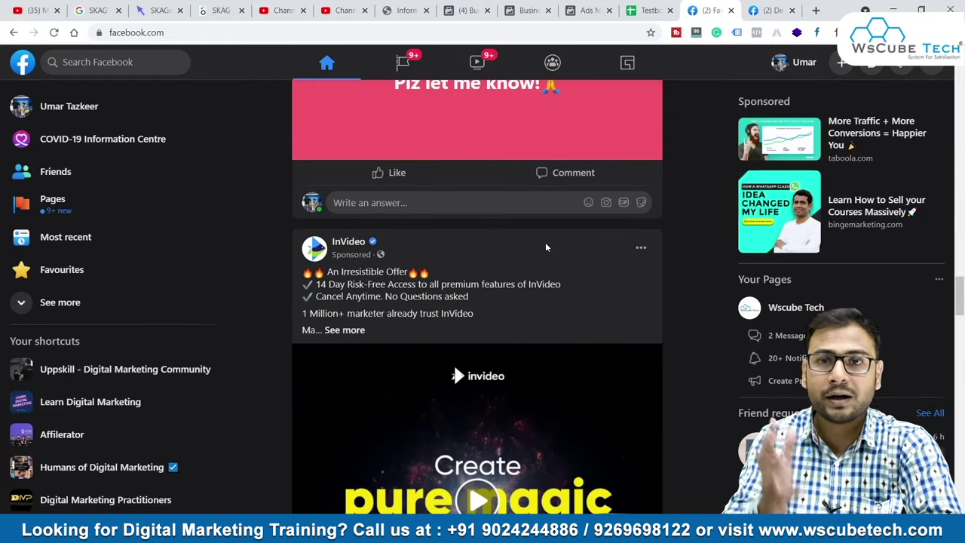
scroll(547, 247, down, 3)
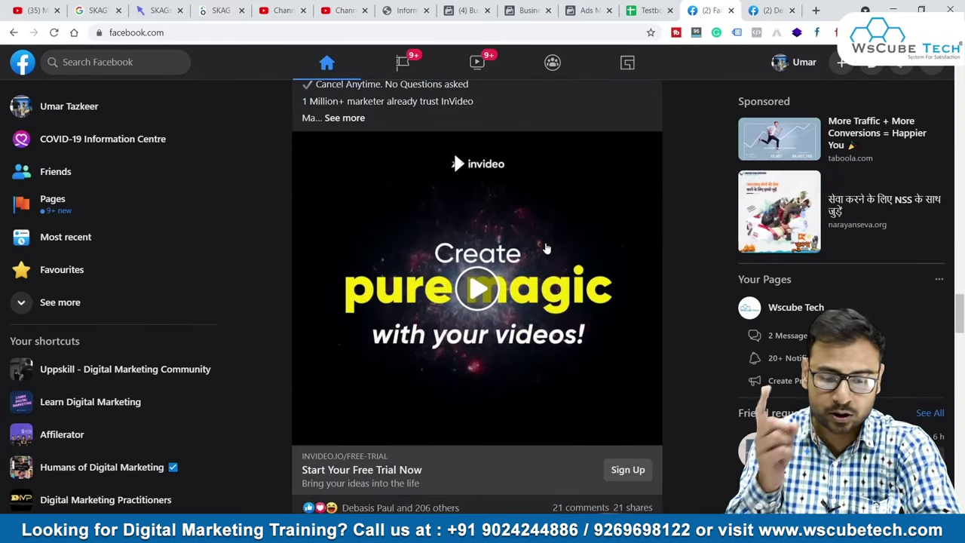
Browse further through the Facebook feed, looking for more sponsored posts that illustrate different ad formats
scroll(547, 249, down, 12)
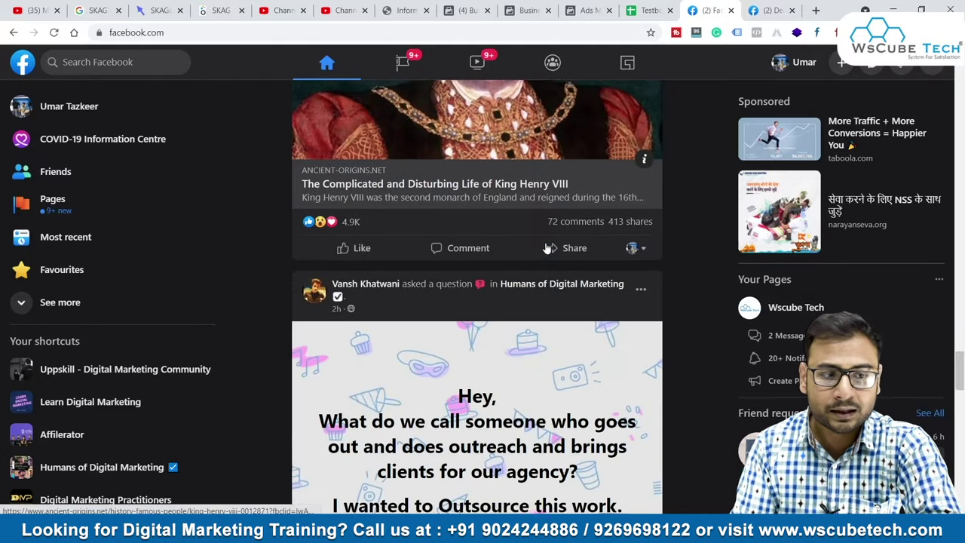
scroll(547, 245, down, 15)
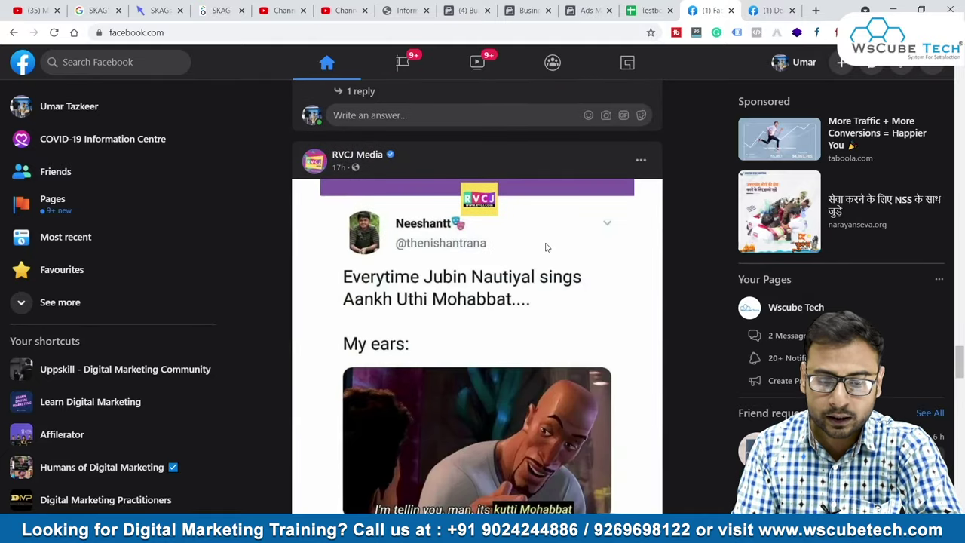
scroll(547, 249, down, 15)
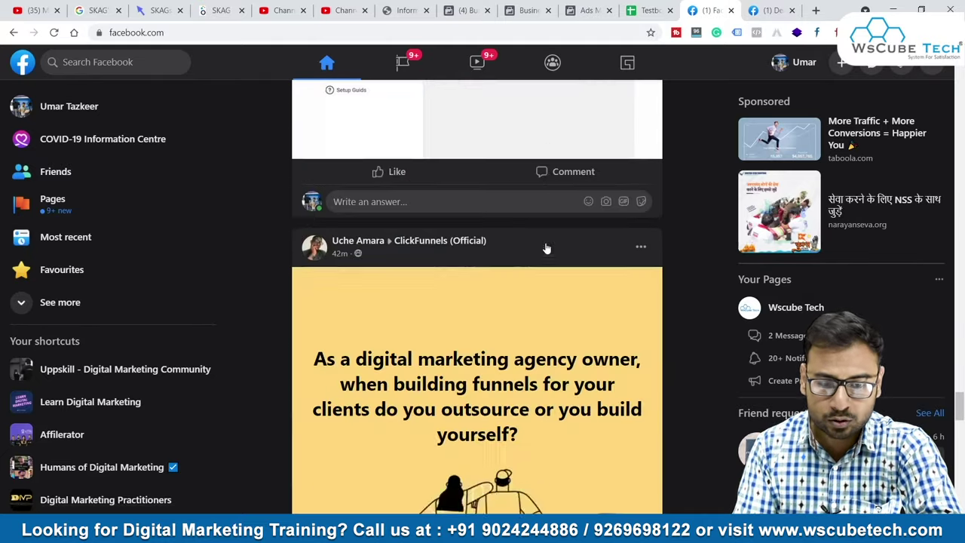
scroll(547, 249, up, 3)
scroll(547, 248, up, 1)
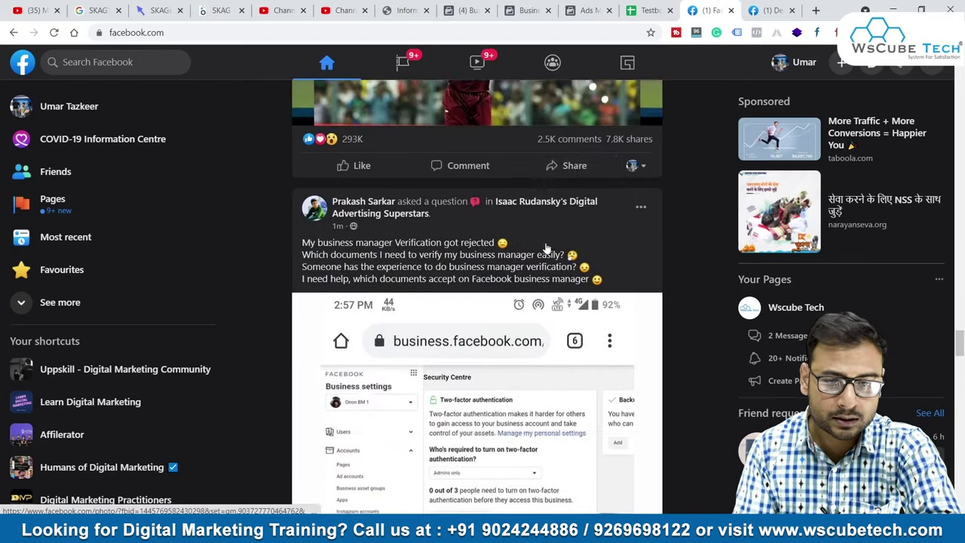
scroll(547, 248, down, 3)
scroll(546, 249, down, 15)
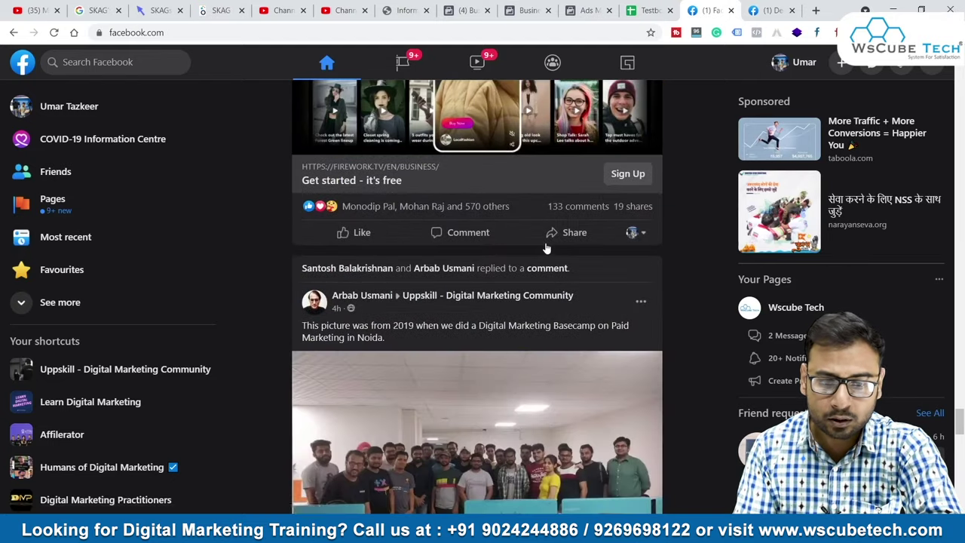
scroll(547, 249, down, 20)
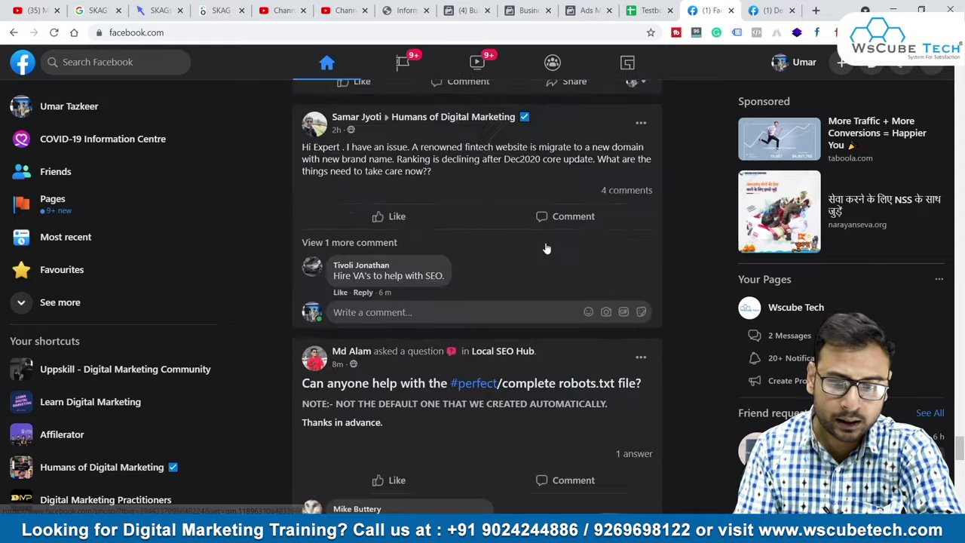
scroll(547, 248, down, 15)
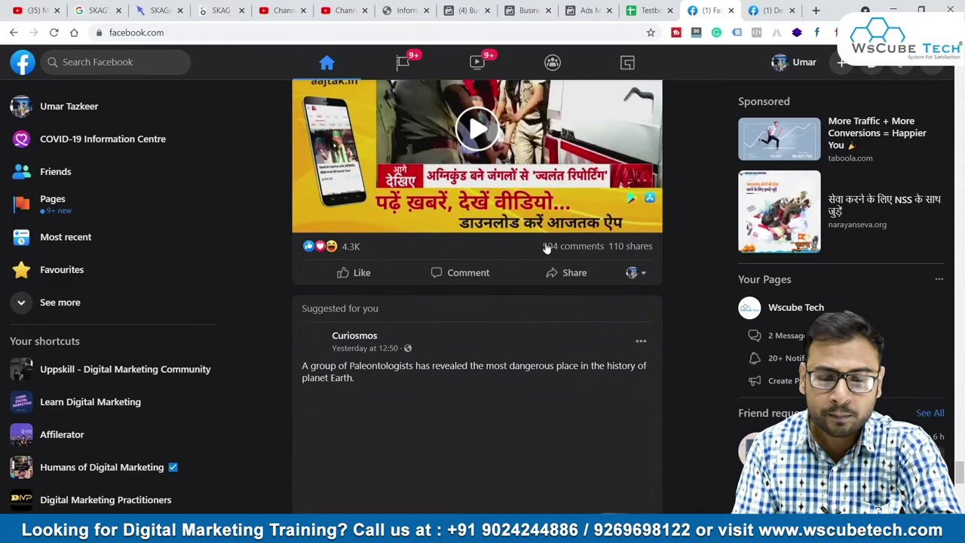
scroll(547, 249, down, 4)
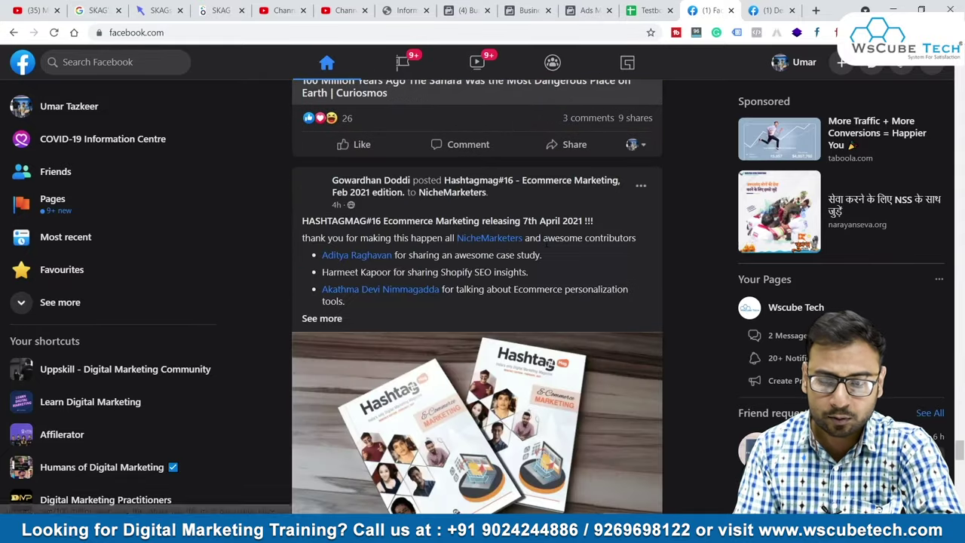
scroll(546, 243, down, 10)
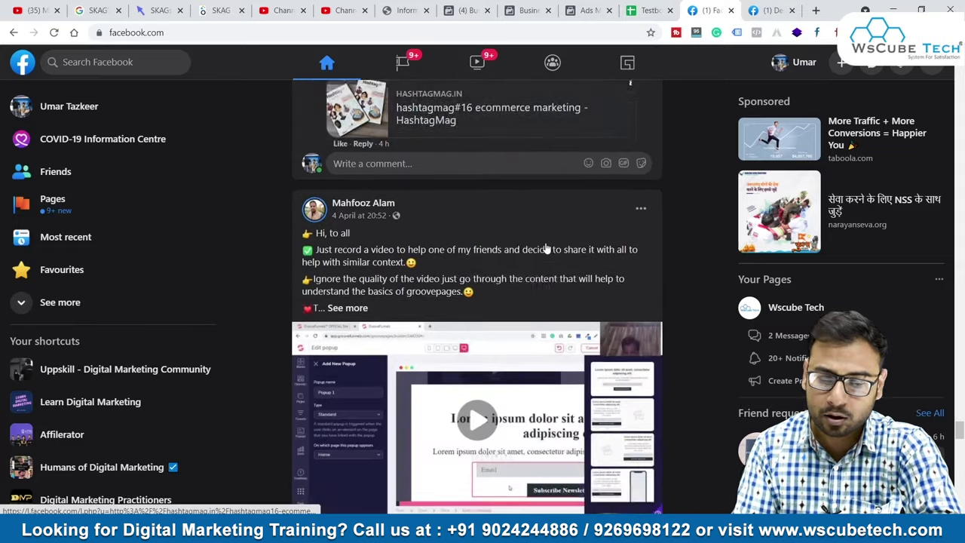
scroll(545, 243, down, 7)
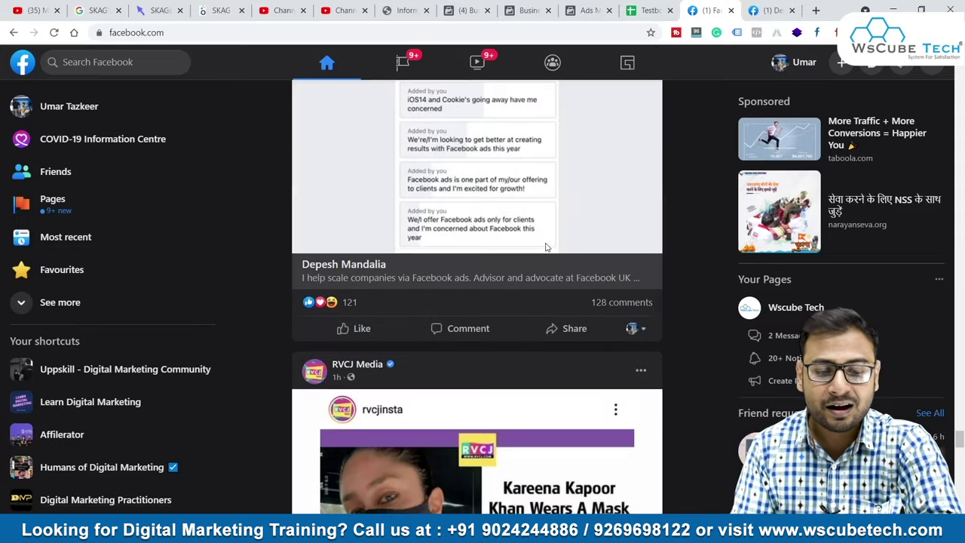
scroll(546, 249, down, 3)
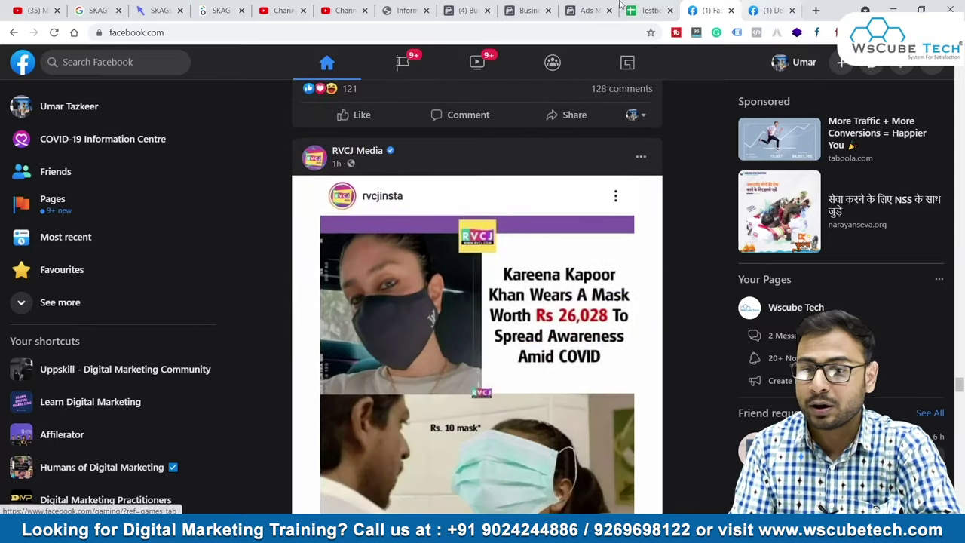
Switch back to Ads Manager and review the format options and ad creative section of the Image#1 ad
click(594, 8)
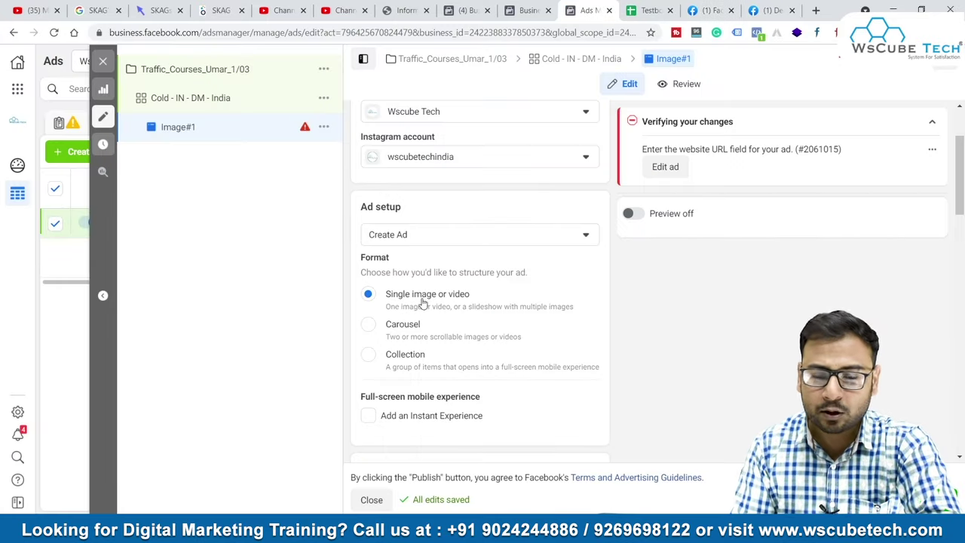
scroll(479, 352, down, 3)
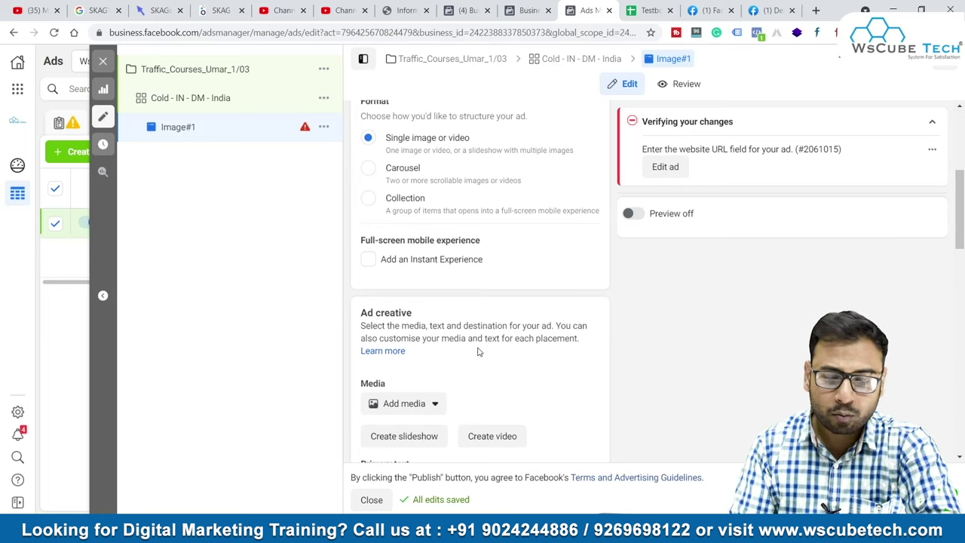
scroll(479, 329, up, 2)
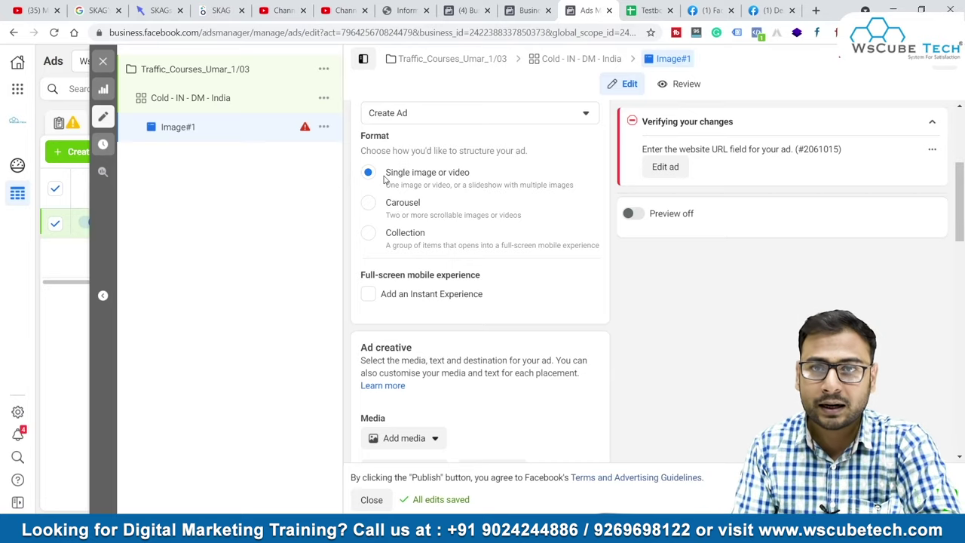
scroll(419, 237, down, 1)
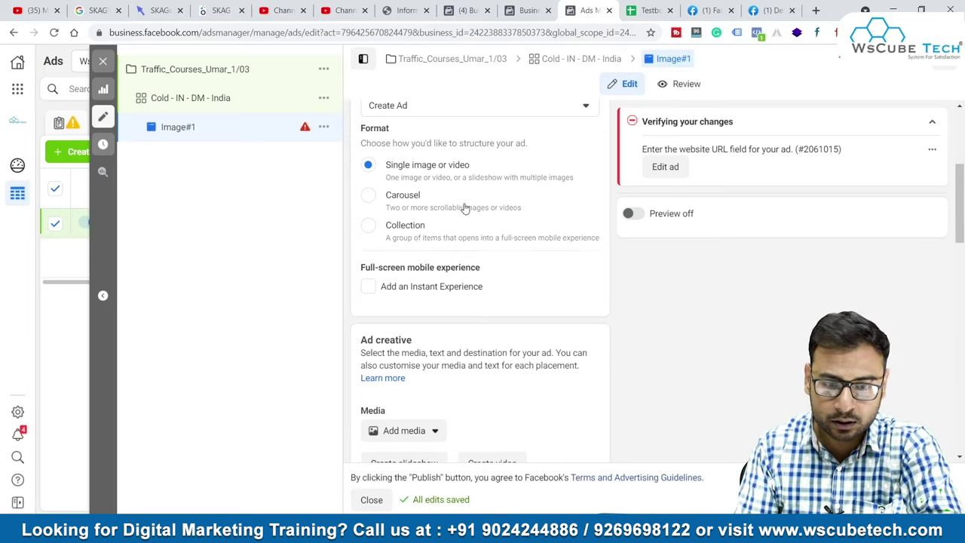
scroll(462, 274, down, 2)
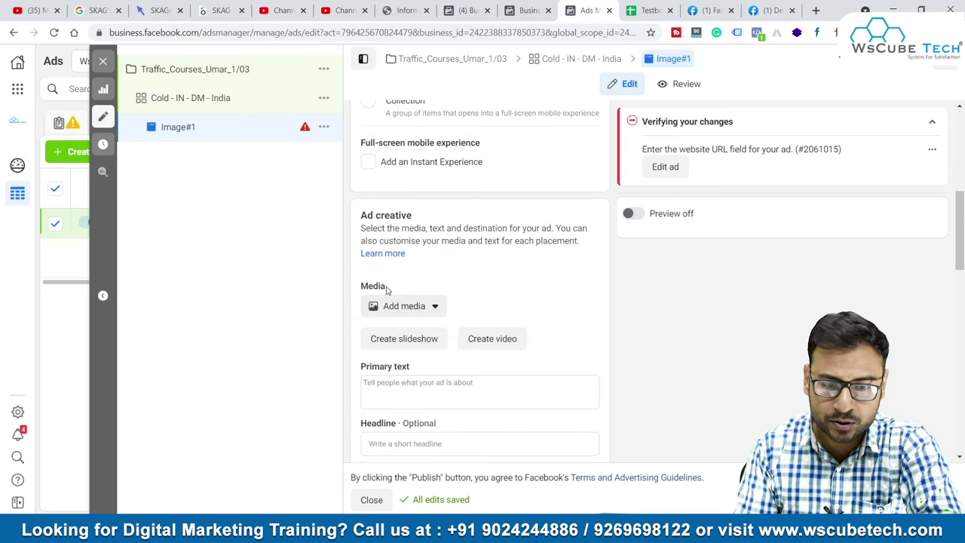
Open the image picker for the ad's media, check the file upload option without choosing a file, and browse the account images
click(397, 306)
click(399, 335)
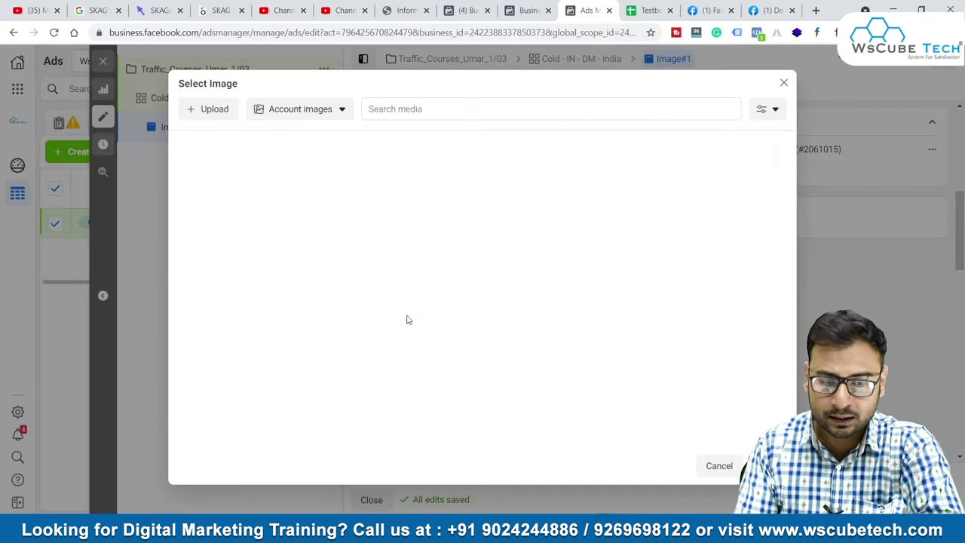
click(216, 109)
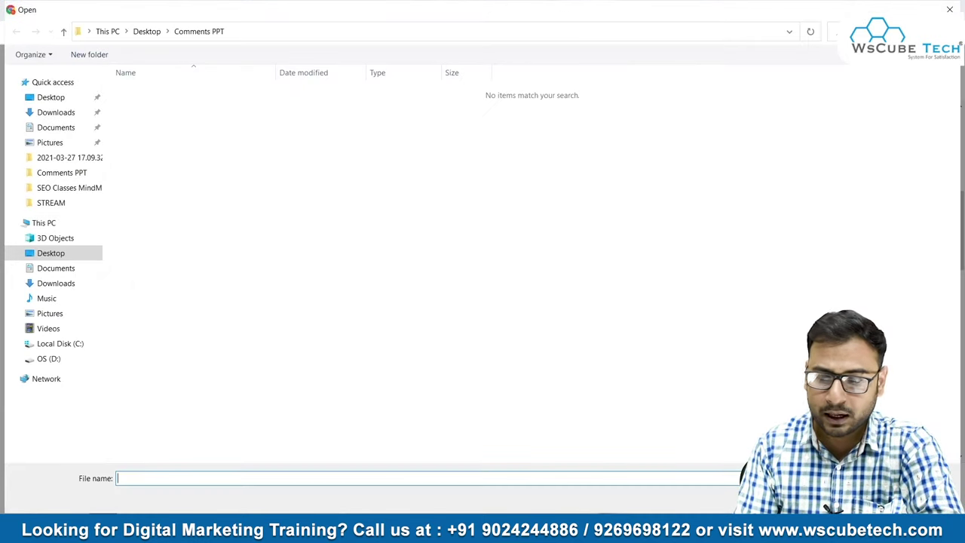
key(Escape)
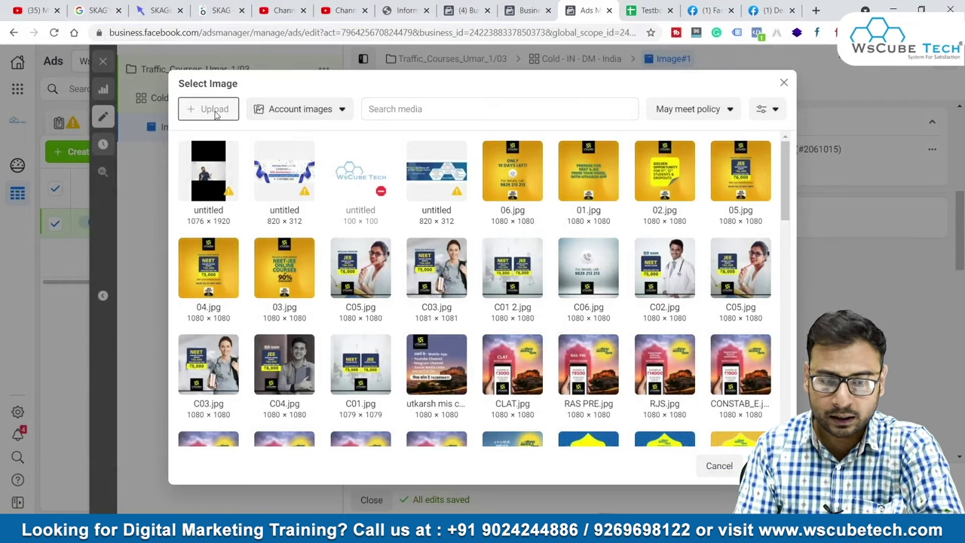
scroll(642, 379, down, 15)
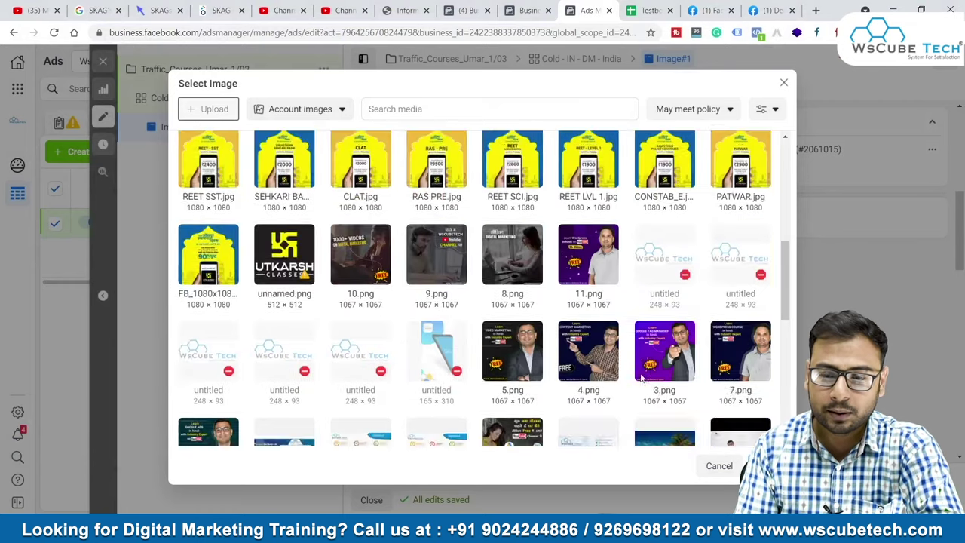
Look through the Instagram images as a media source and return to the account images
click(300, 110)
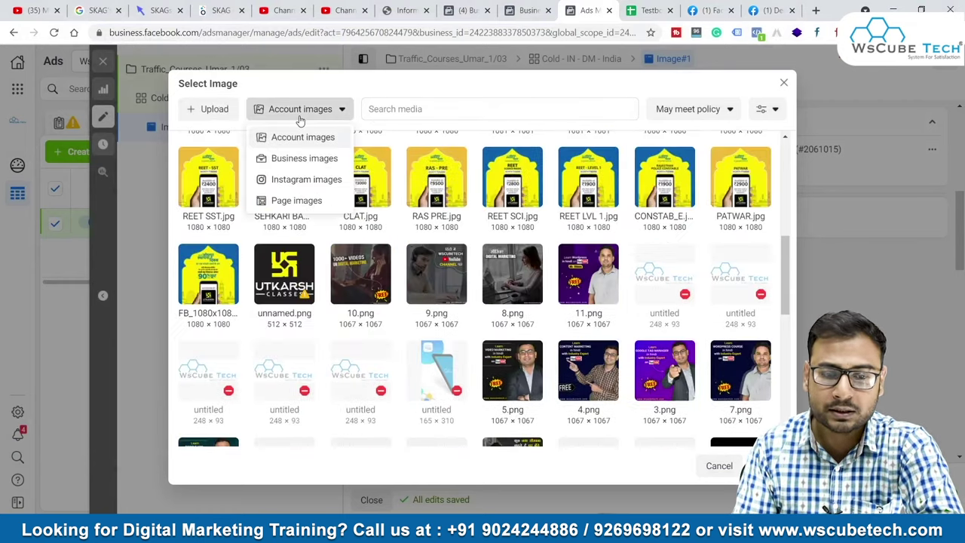
click(300, 179)
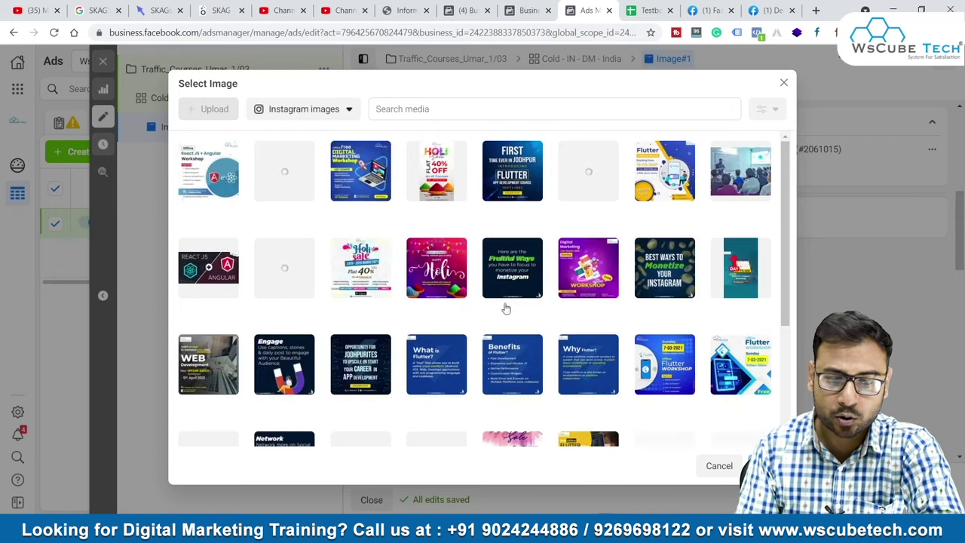
scroll(495, 296, down, 2)
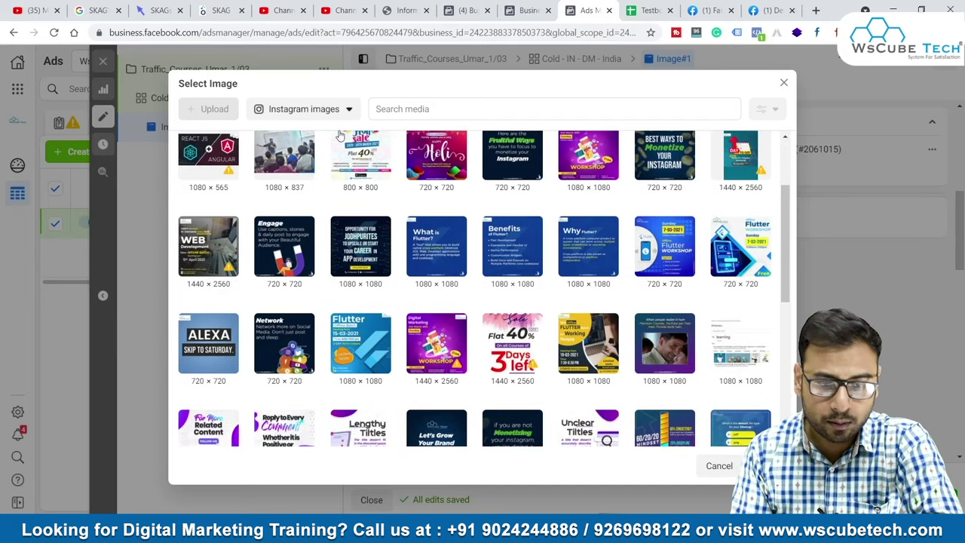
click(327, 111)
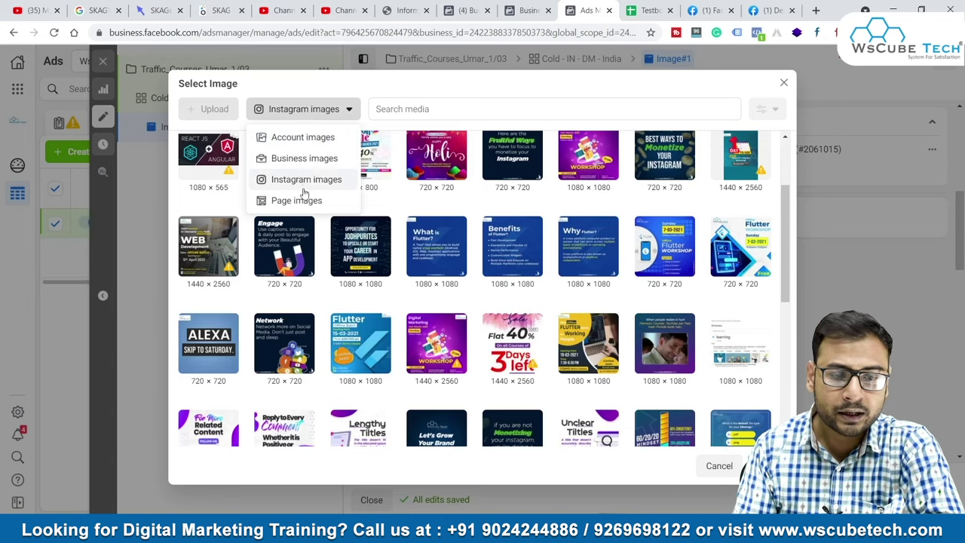
click(283, 137)
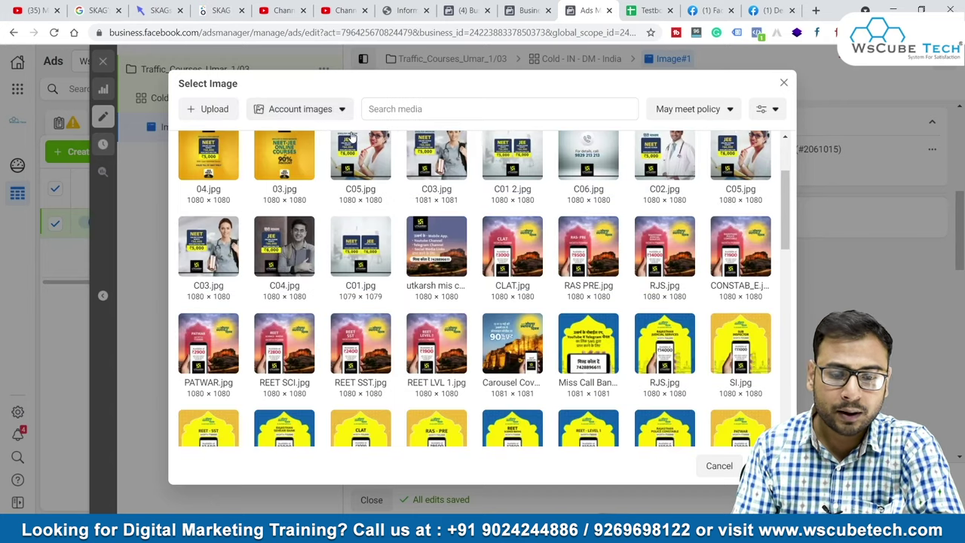
Check the page images source, return to the account images, and close the file upload dialog without choosing a file
click(302, 110)
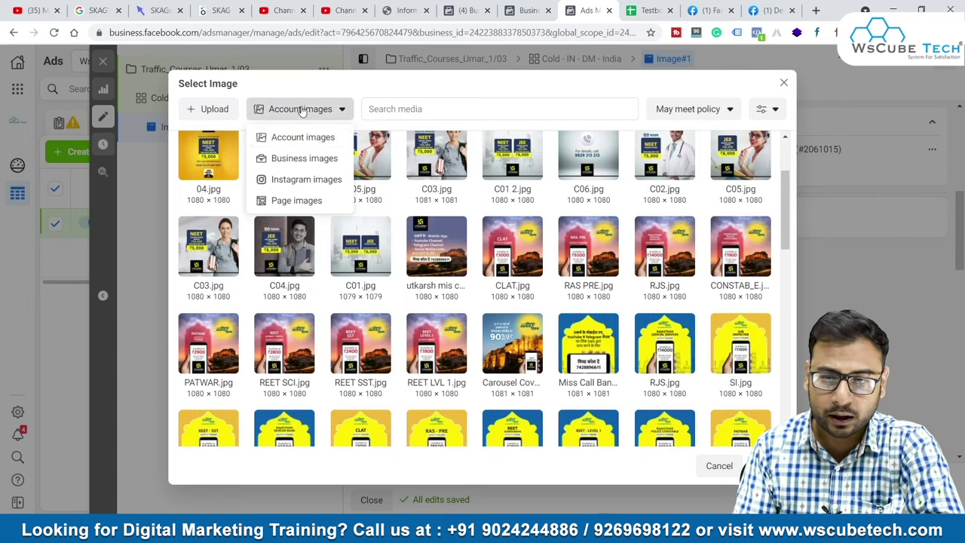
click(295, 199)
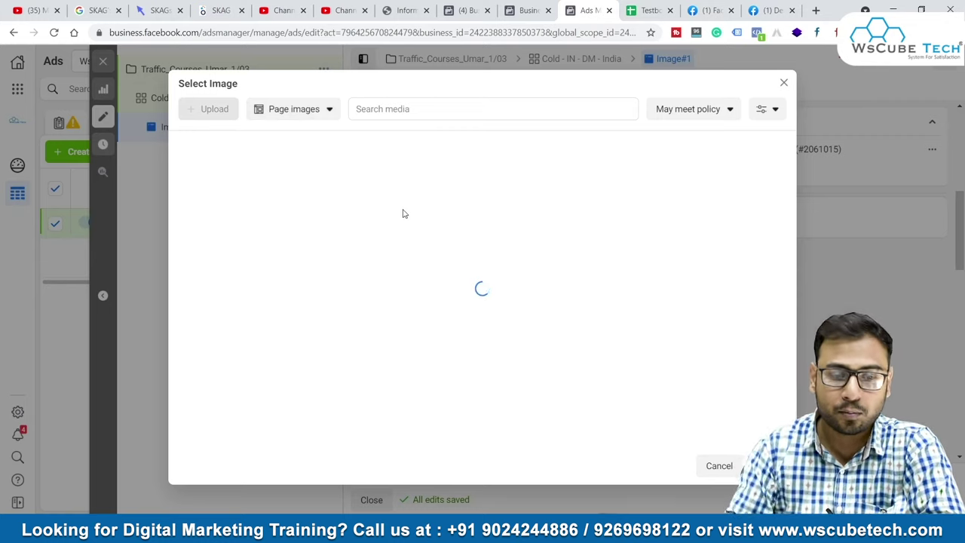
click(305, 108)
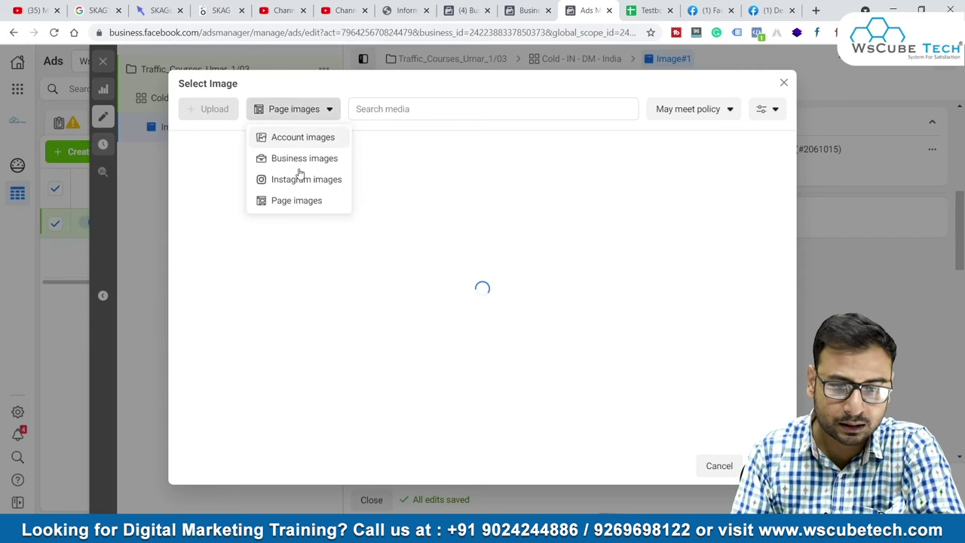
click(309, 137)
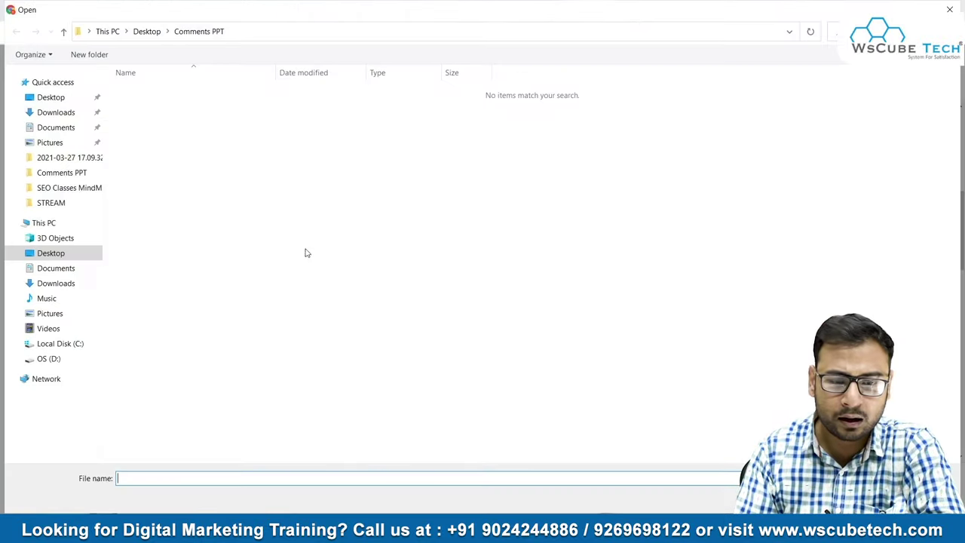
key(Escape)
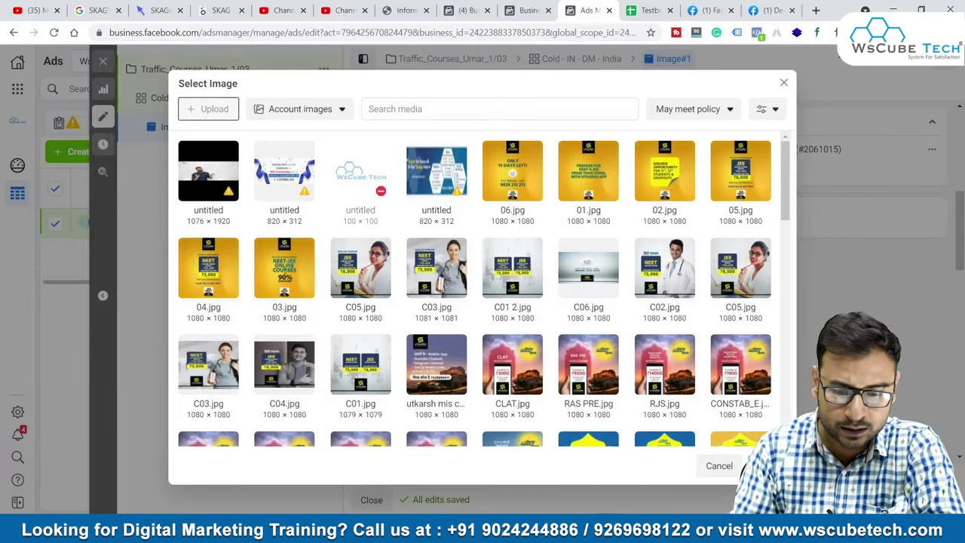
Choose 5.png from the account images as the ad's media, check the square crop options without applying a crop, and finish the placement setup
scroll(645, 372, down, 7)
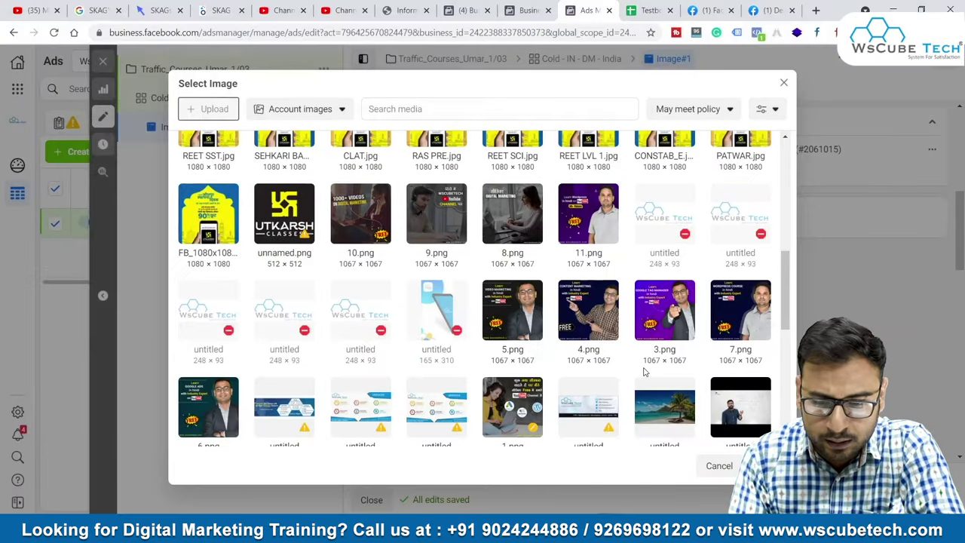
click(498, 308)
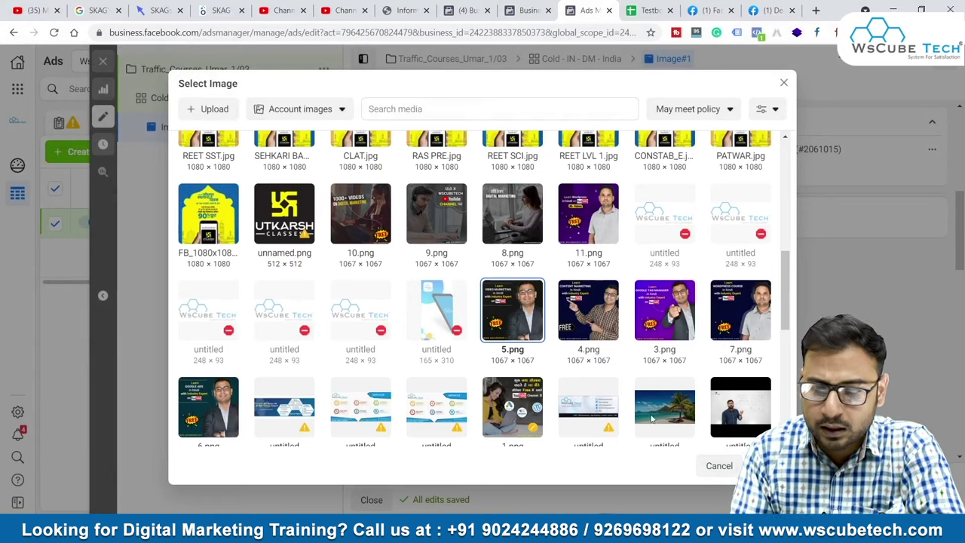
click(761, 466)
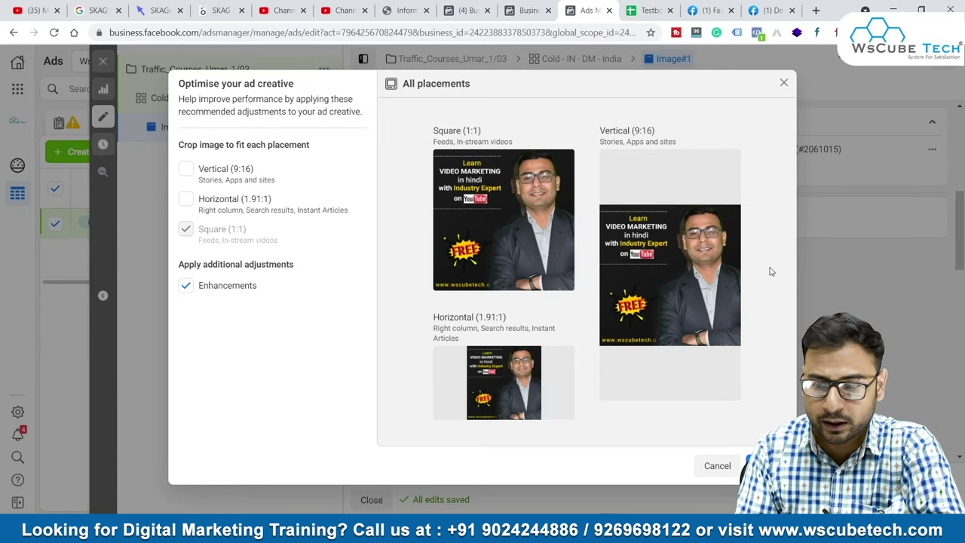
mouse_move(689, 400)
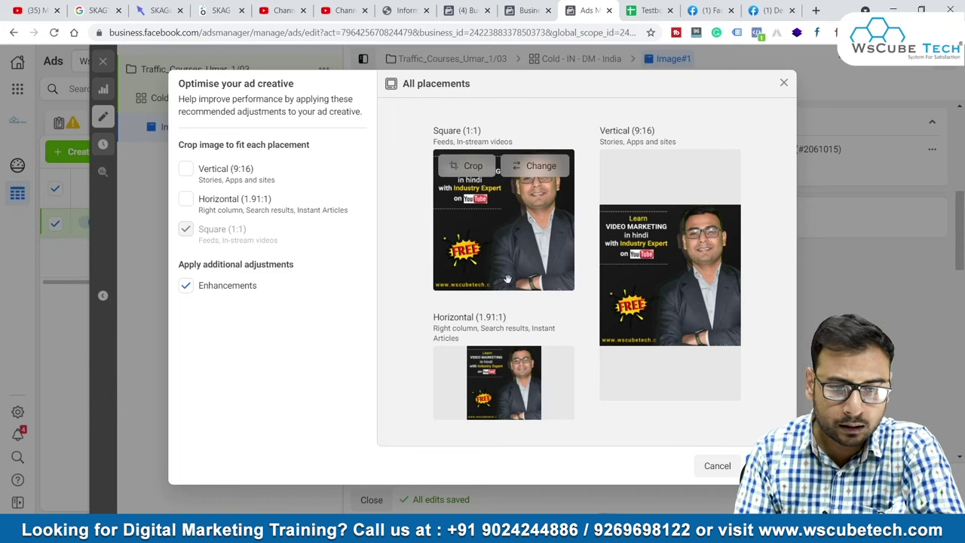
click(472, 170)
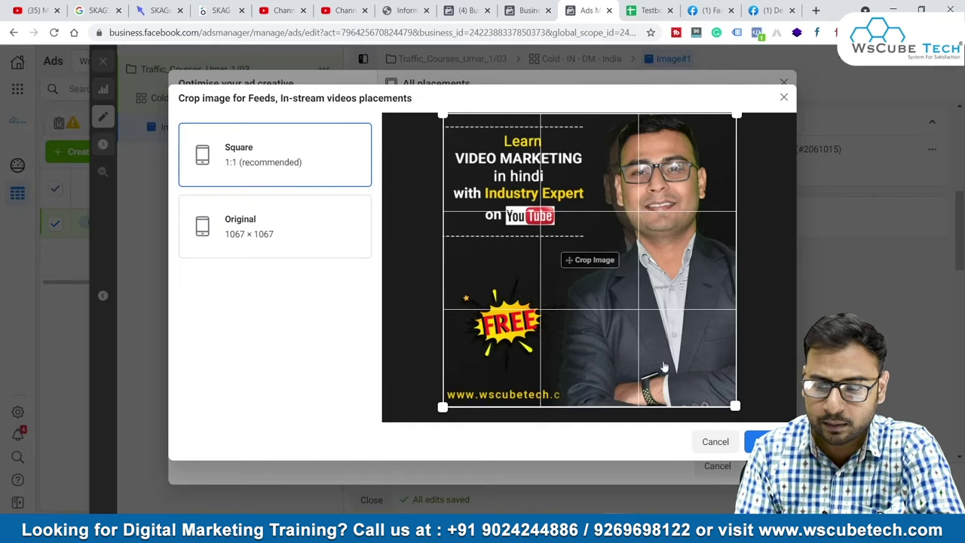
click(716, 442)
click(718, 467)
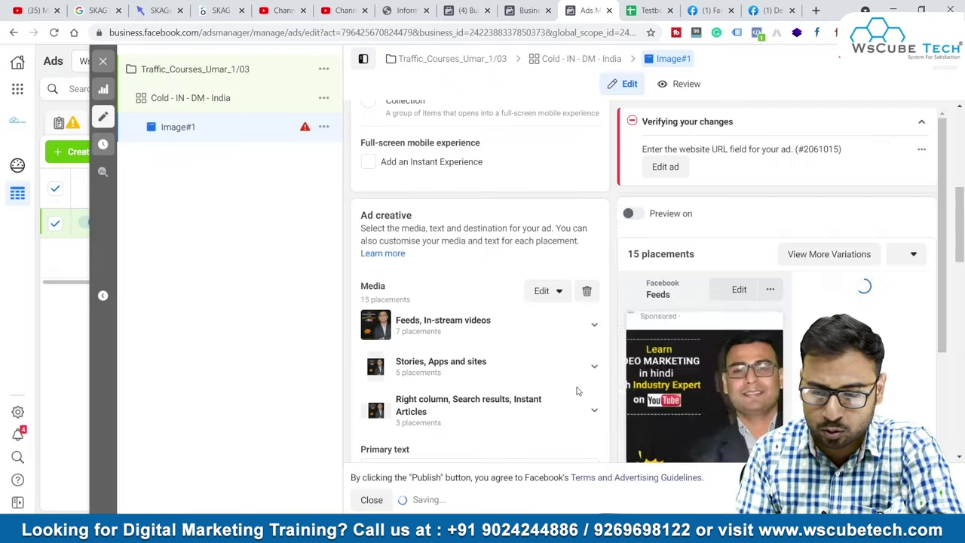
Change the ad's media to 1.png from the account images and accept the suggested placement adjustments
click(548, 292)
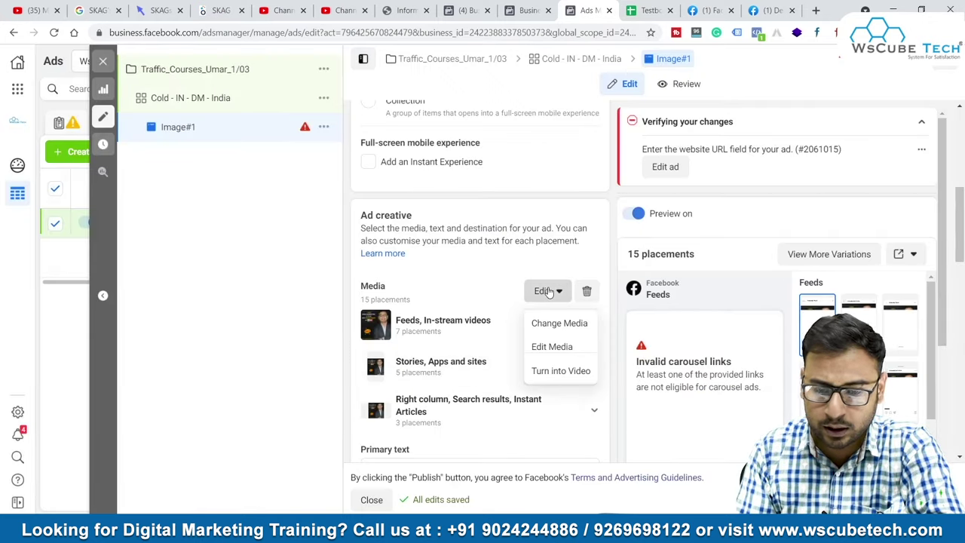
click(572, 325)
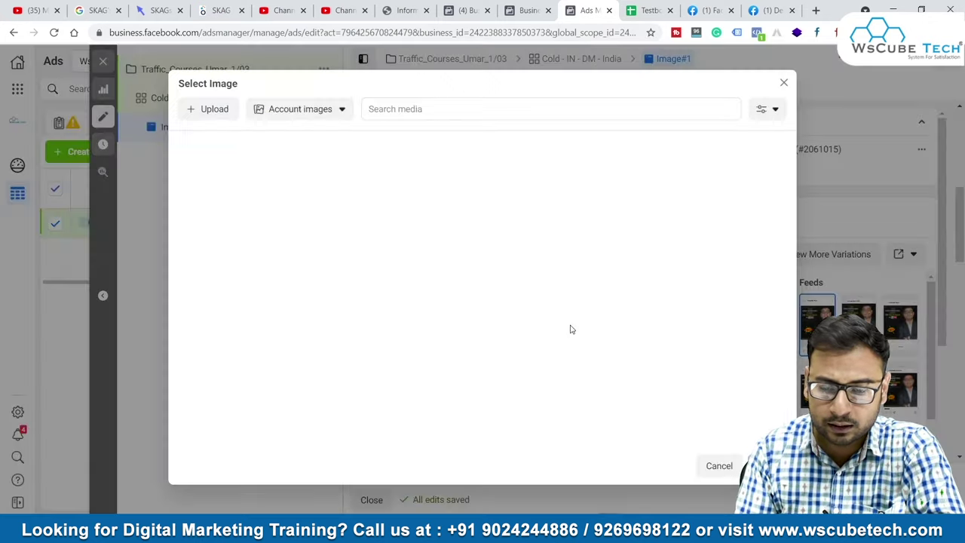
scroll(545, 317, down, 5)
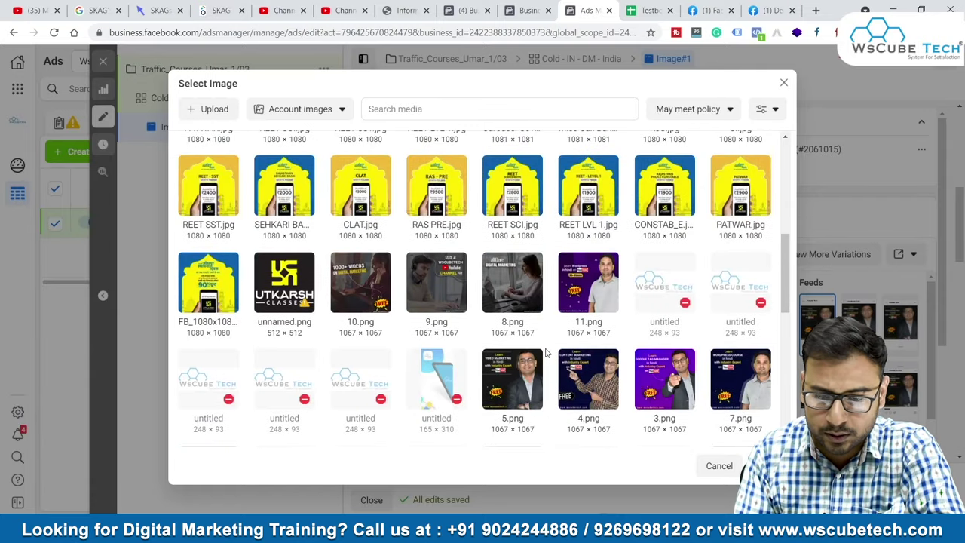
scroll(547, 351, down, 1)
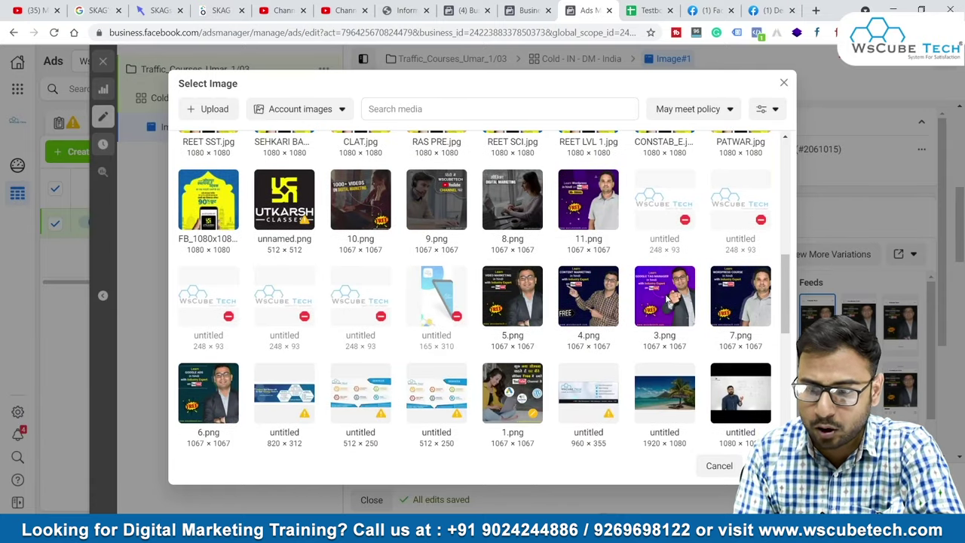
scroll(624, 313, down, 1)
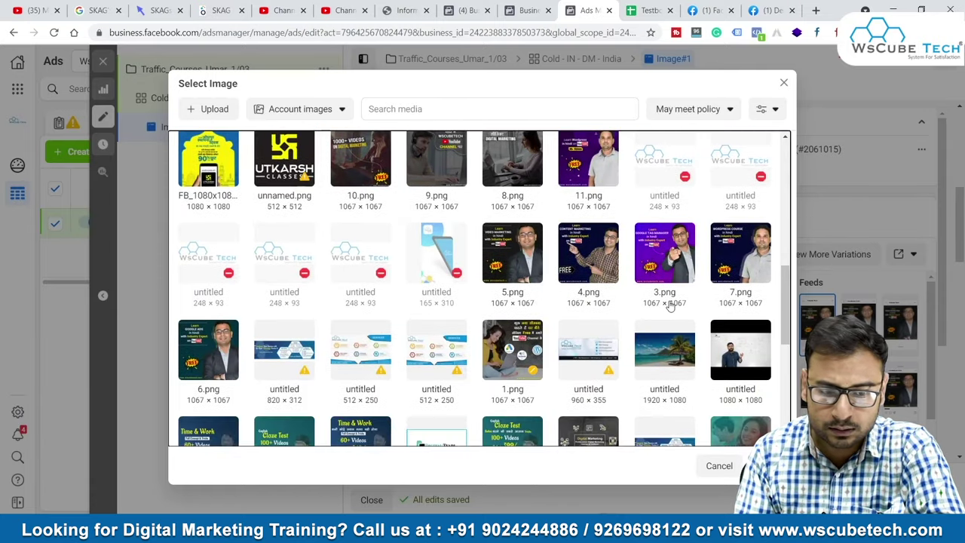
click(211, 352)
click(498, 350)
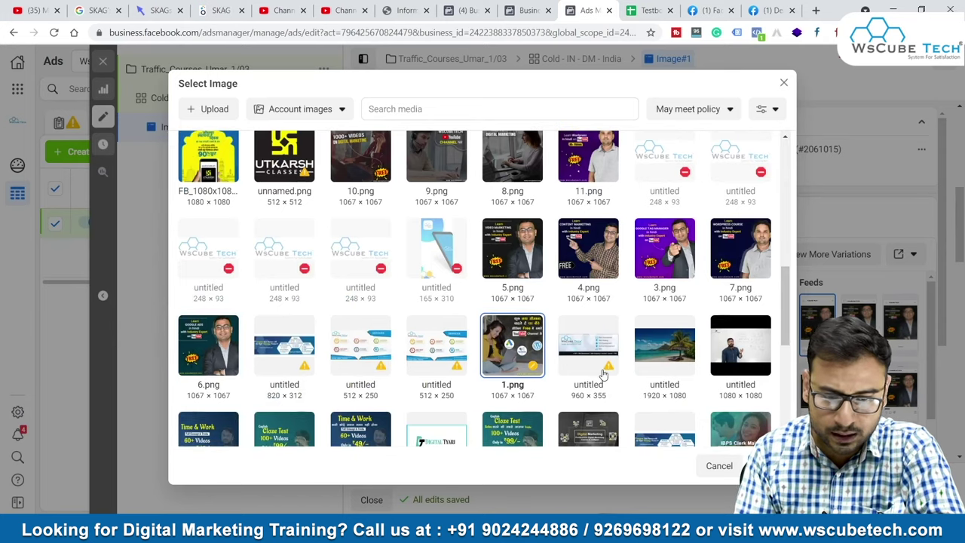
scroll(603, 374, down, 2)
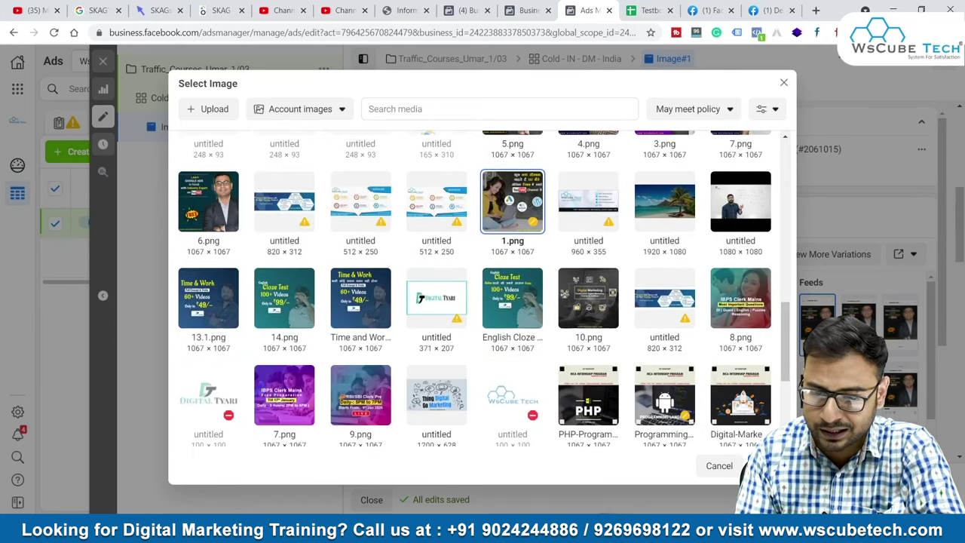
click(763, 465)
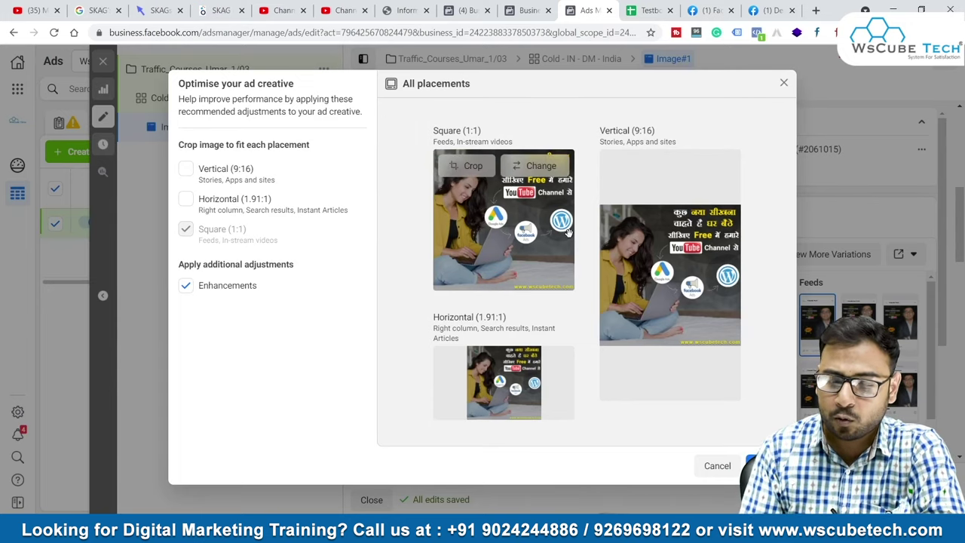
click(758, 465)
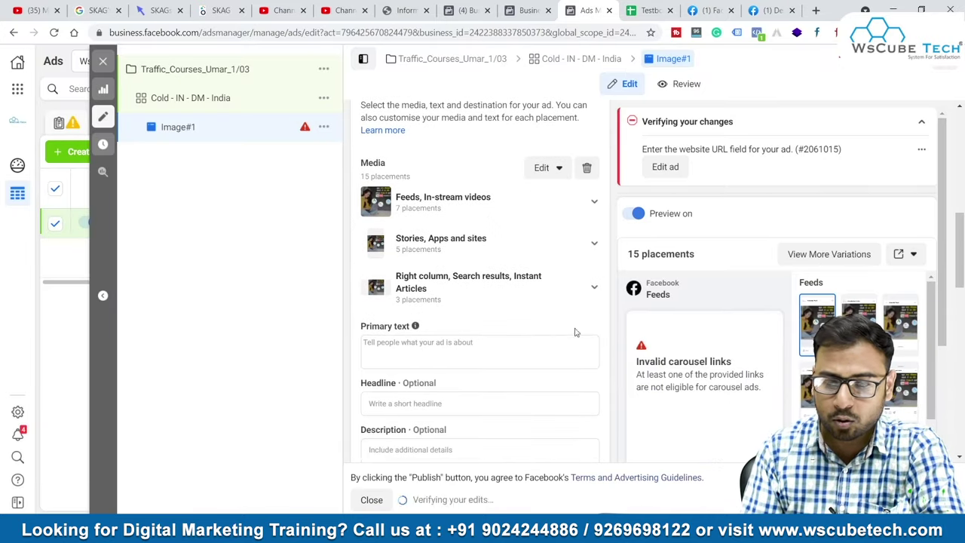
Review the ad's format settings and the individual placements in the right column and stories media groups
scroll(468, 266, up, 3)
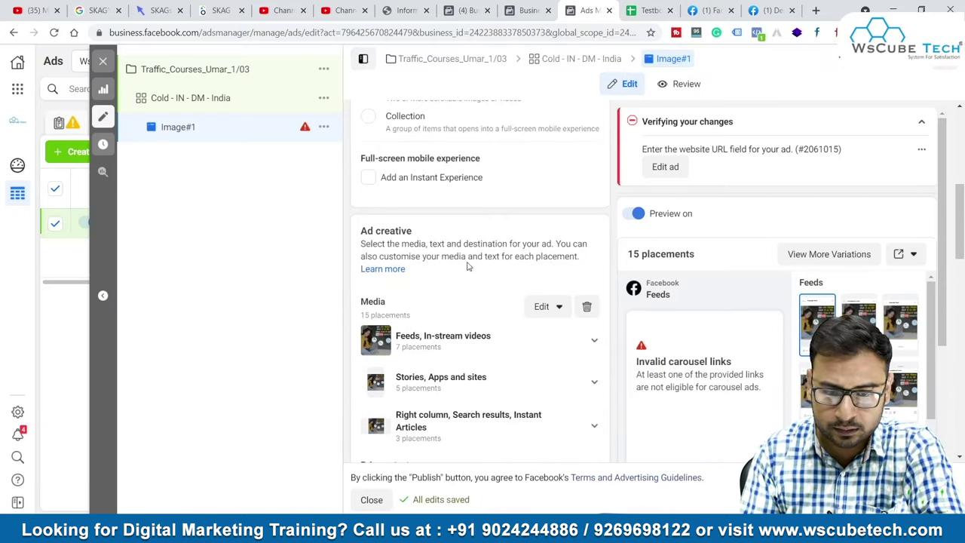
scroll(425, 353, down, 1)
scroll(429, 346, up, 4)
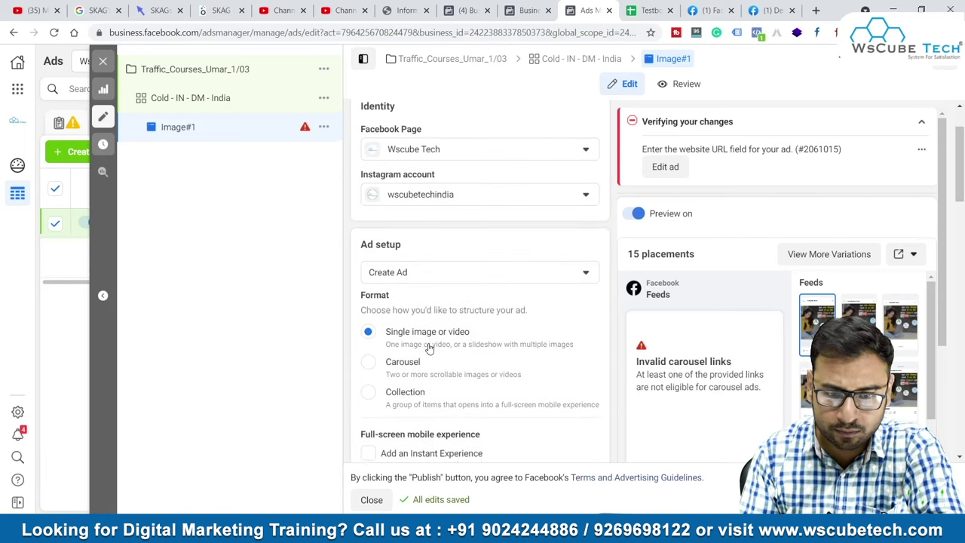
scroll(388, 334, down, 5)
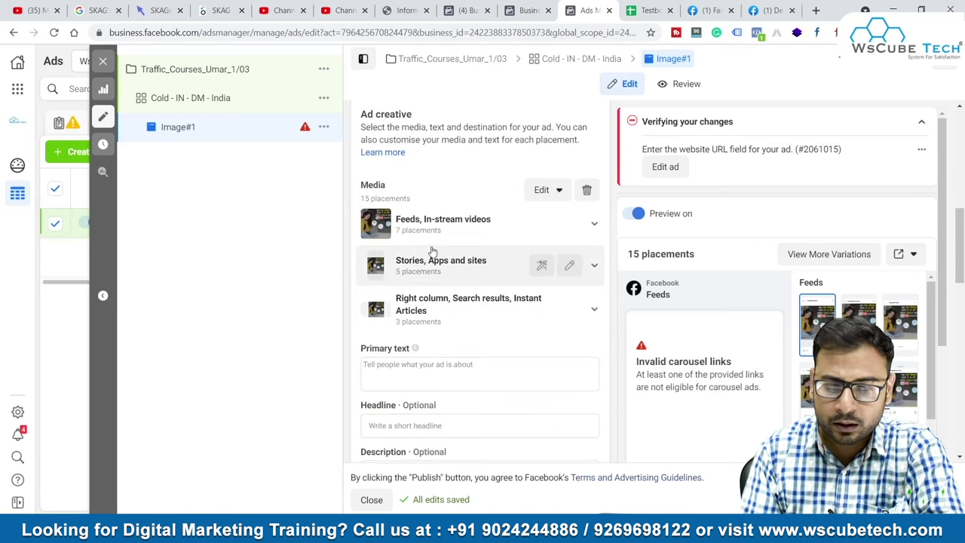
click(595, 313)
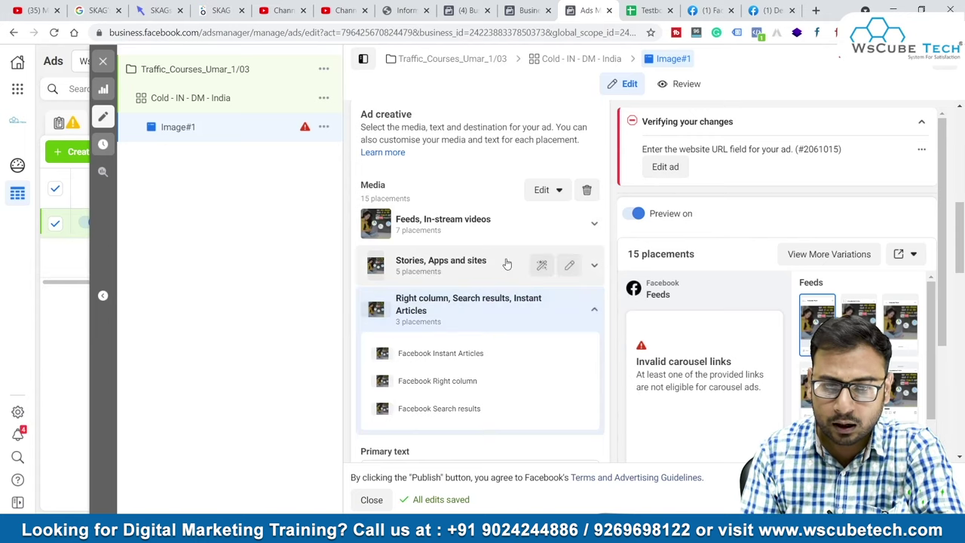
click(594, 264)
Change the ad's media to 5.png with Enhancements turned off, and collapse the expanded placement groups
click(552, 193)
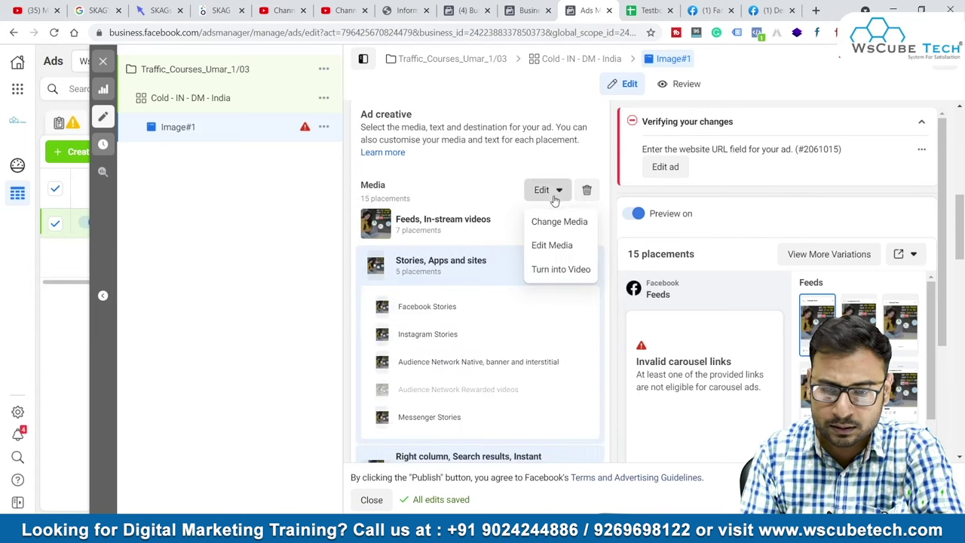
click(559, 222)
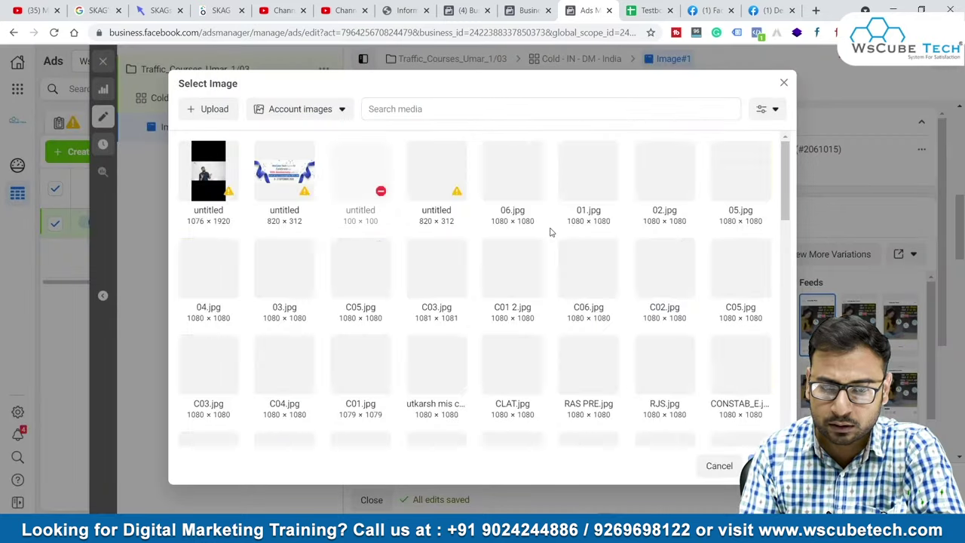
scroll(427, 355, down, 2)
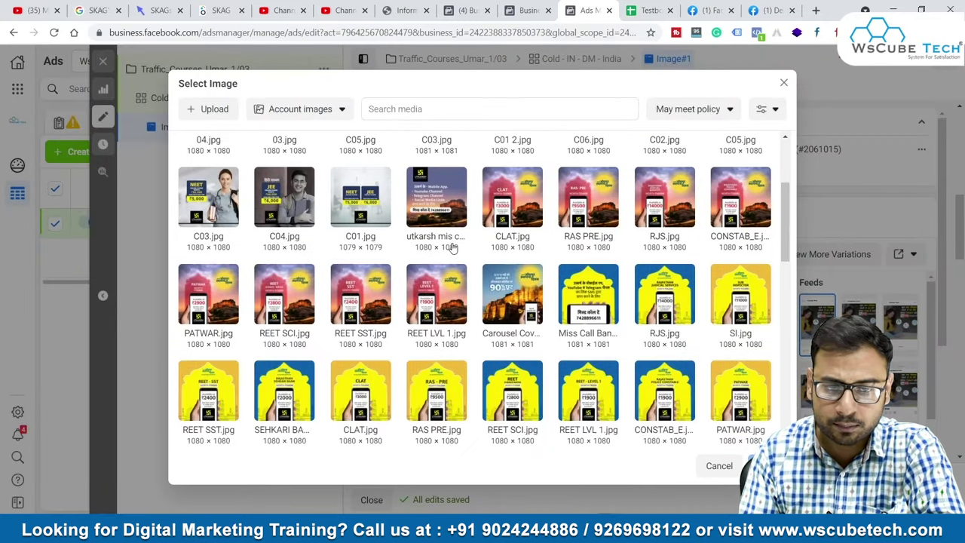
scroll(453, 248, down, 5)
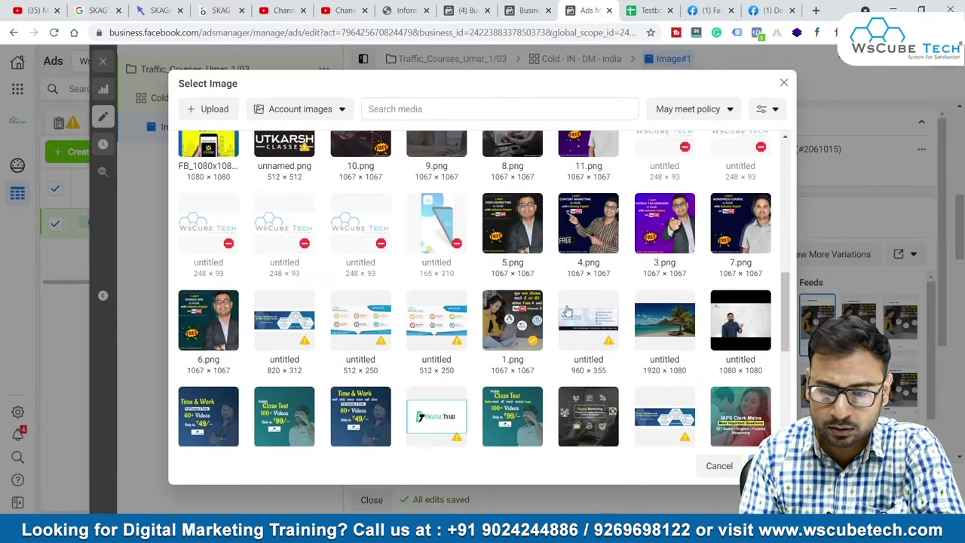
click(505, 204)
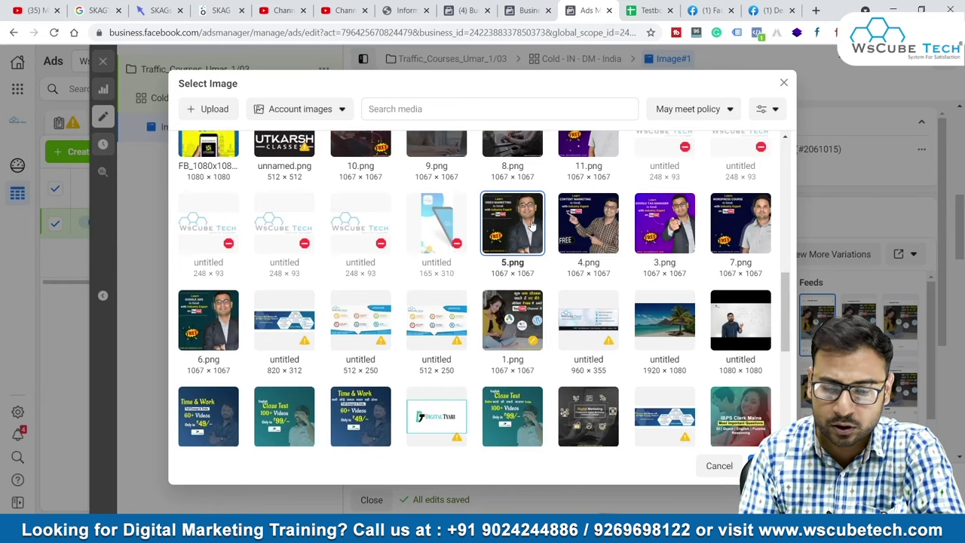
click(768, 465)
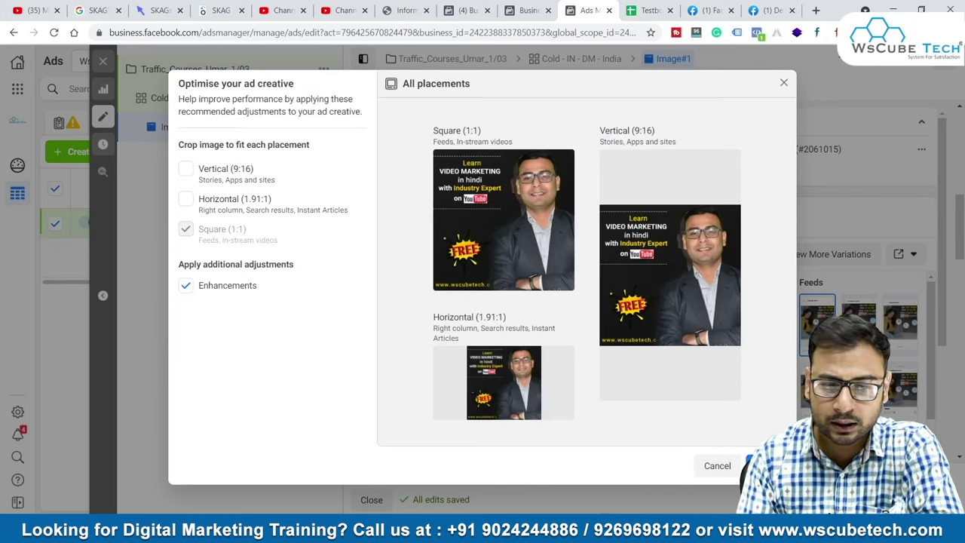
click(187, 292)
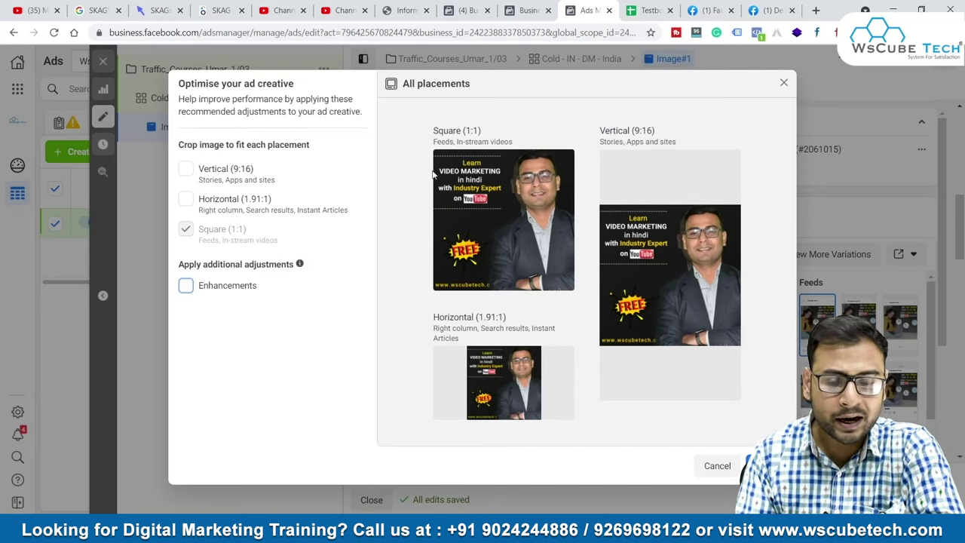
click(770, 465)
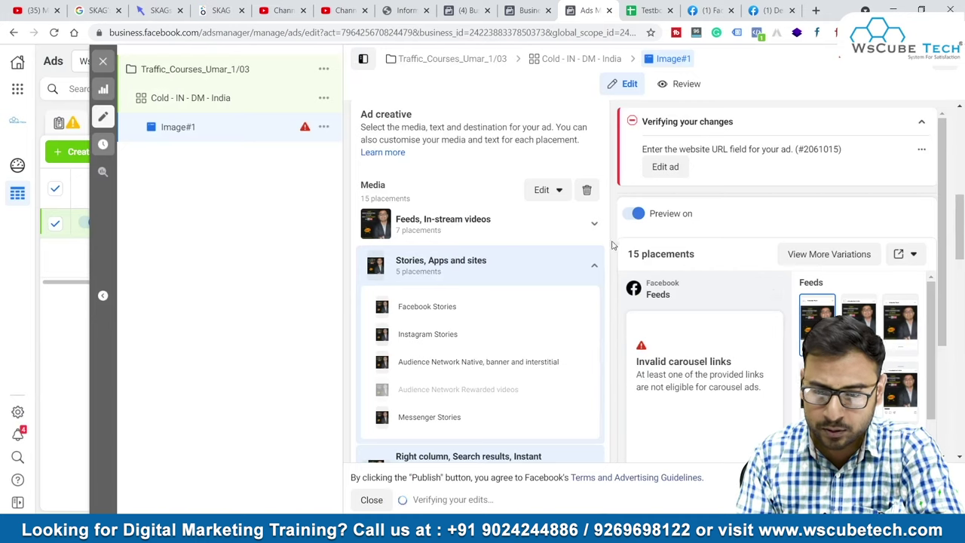
click(593, 267)
click(594, 309)
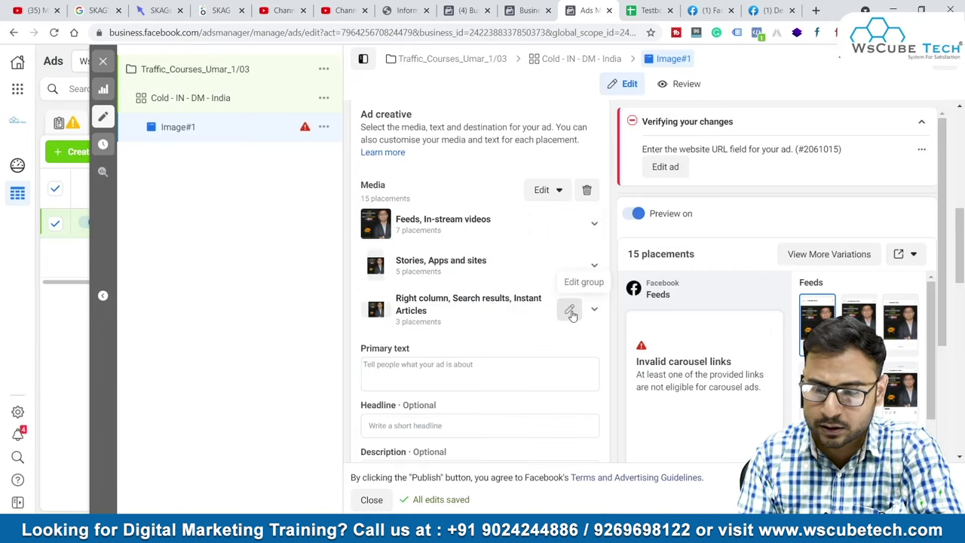
Start the ad's primary text with "Hey! Digital Marketers!" and, on a second line, "Are you struggling to Learn Facebook Ads?"
scroll(571, 310, up, 1)
scroll(571, 313, down, 2)
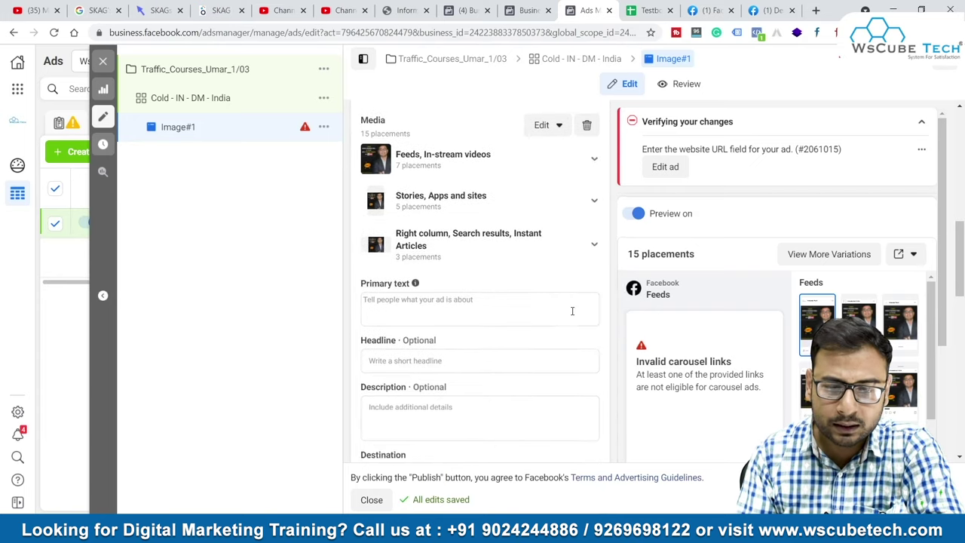
click(446, 305)
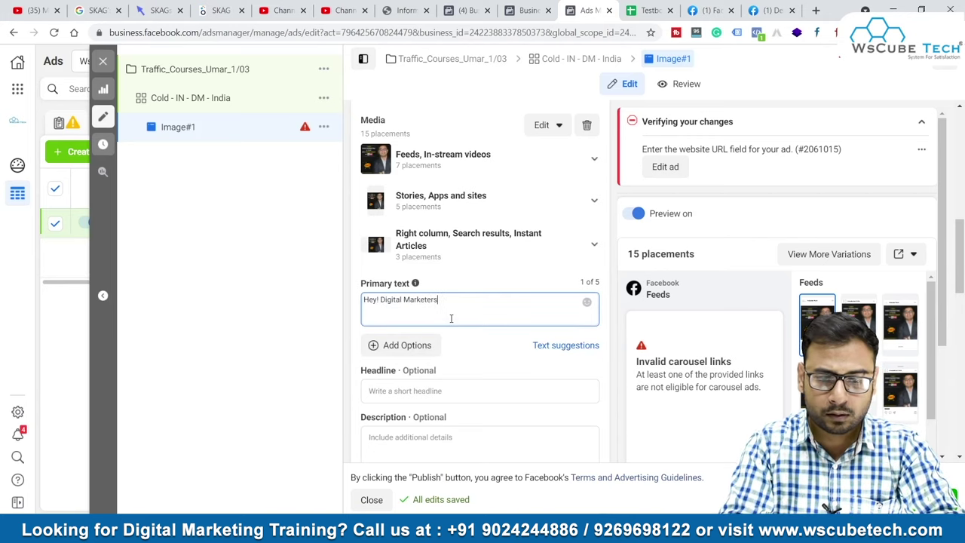
key(Return)
text(Are you strugglin)
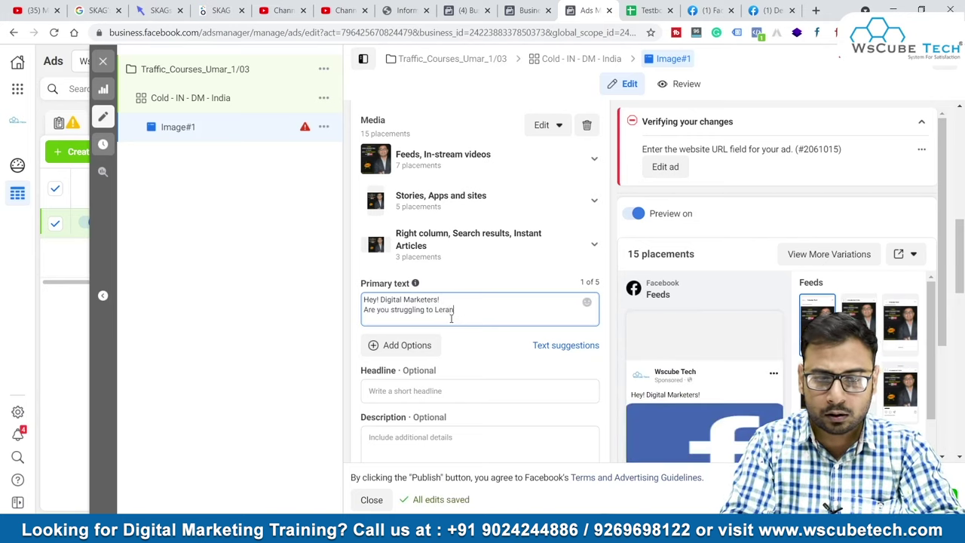
text(g to Lea)
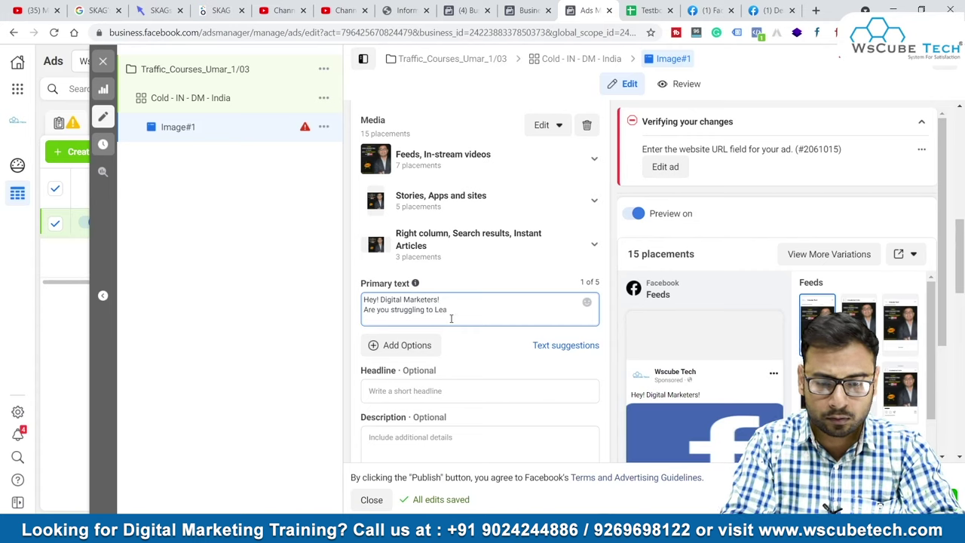
text(rn Fac)
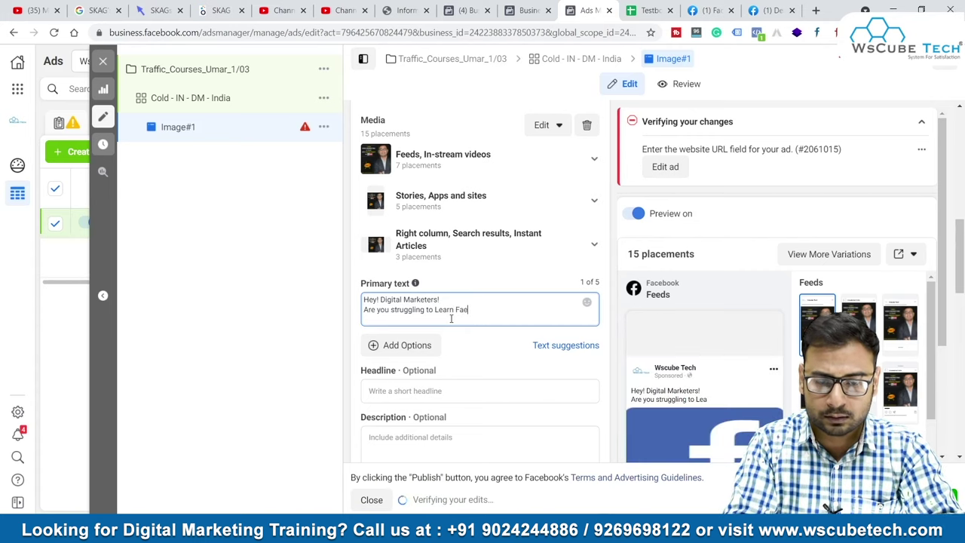
text(e)
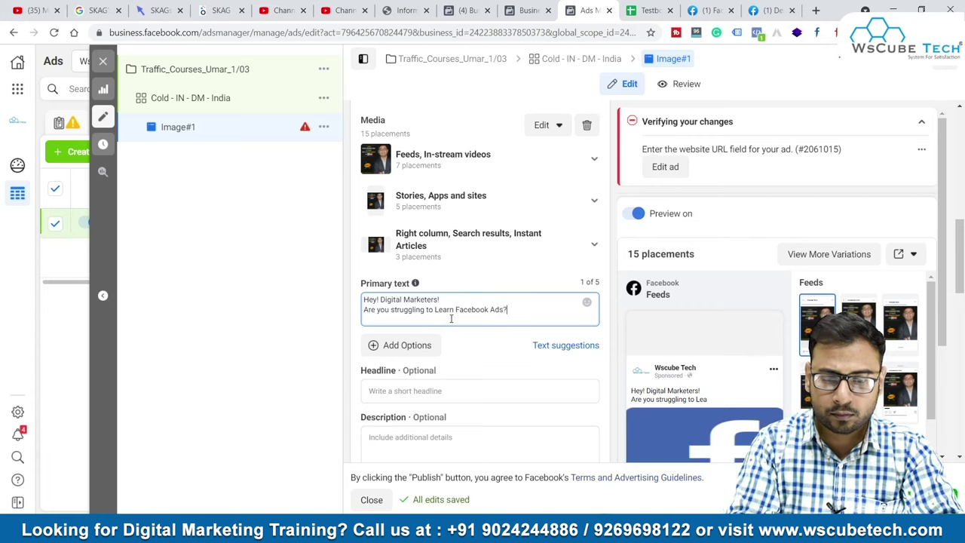
text(book Ads?)
Add the line "Are you struggling to Learn Google Ads?" to the primary text
key(Return)
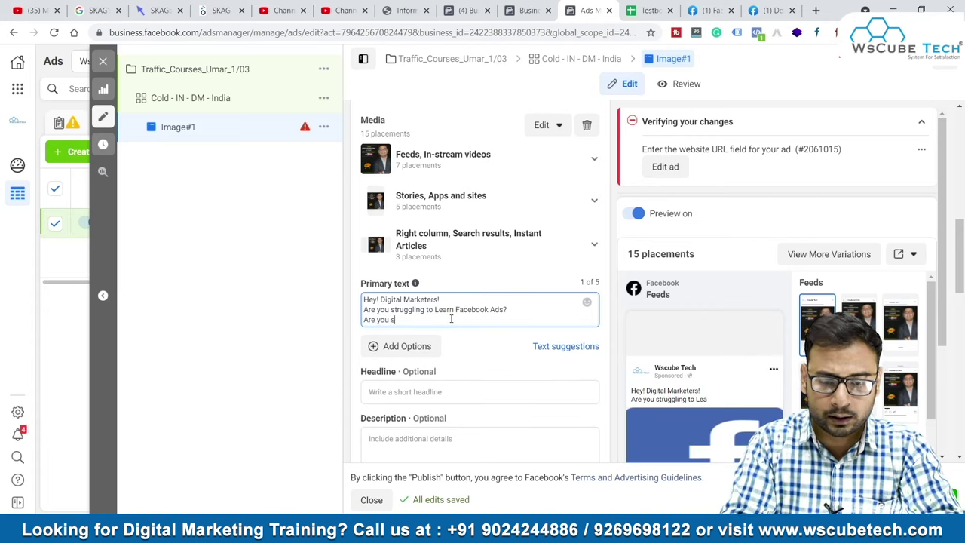
text(Are you struggling t)
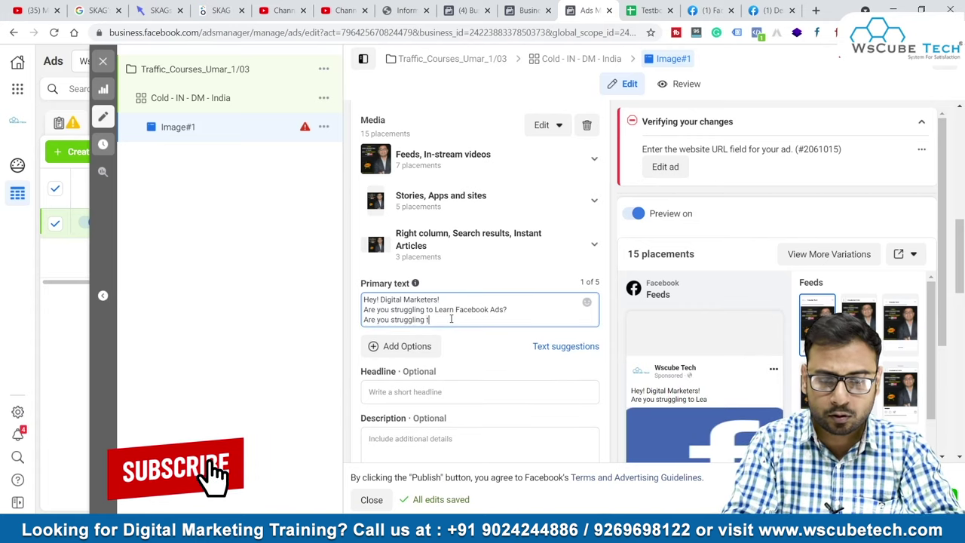
text(o Learn Goo)
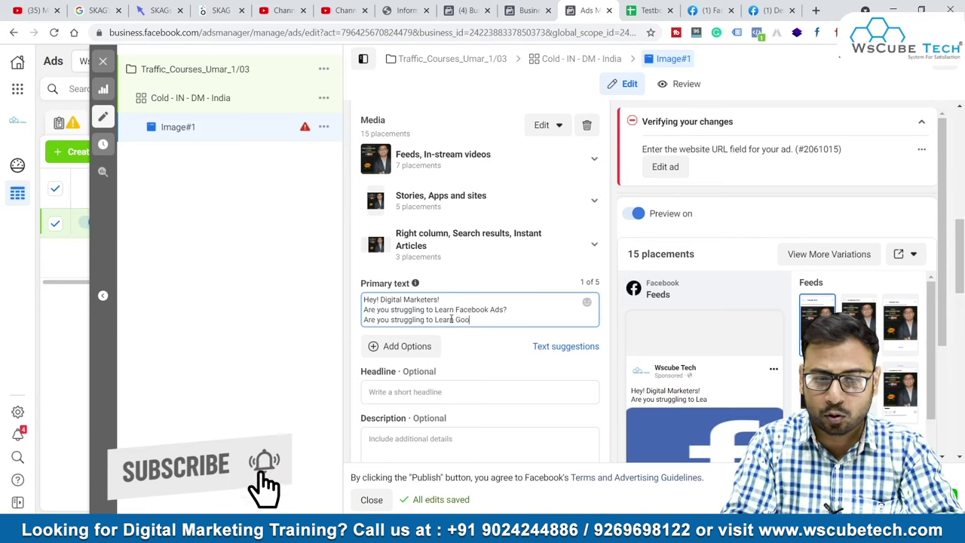
text(gle Ads)
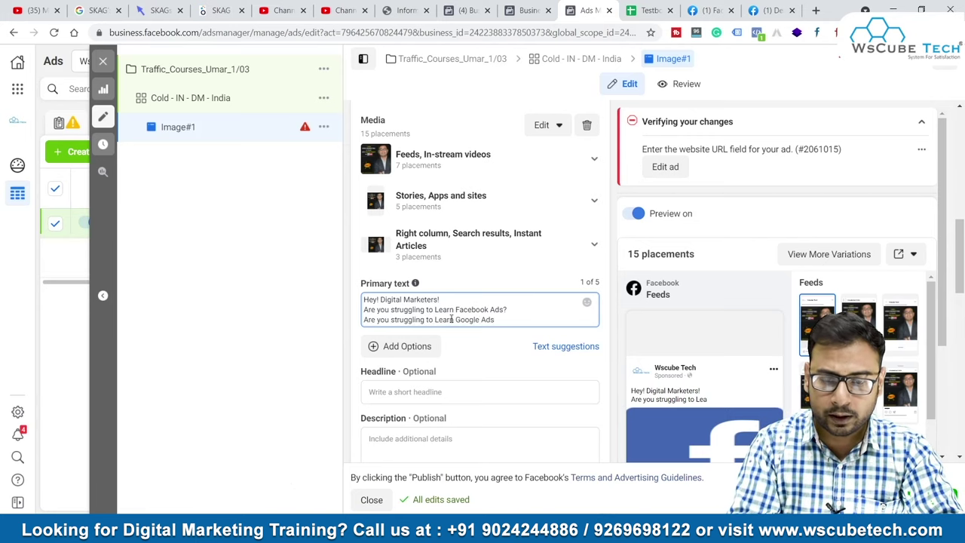
text(?)
Add the lines "You want to make your Google ads Profitable?" and "Do you want to make your Facebook ads bring revenue?" to the primary text
key(Return)
text(You want to make your Google ads Prof)
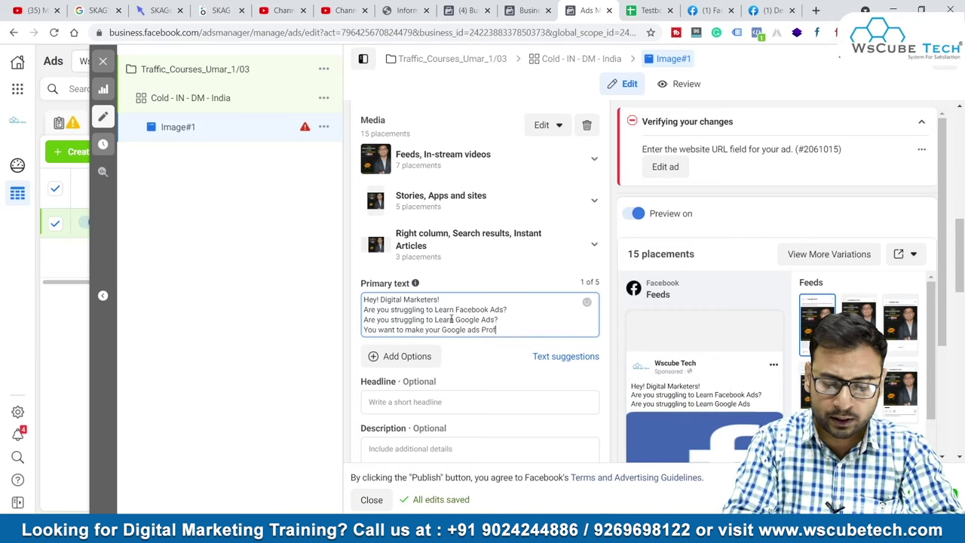
text(itable?)
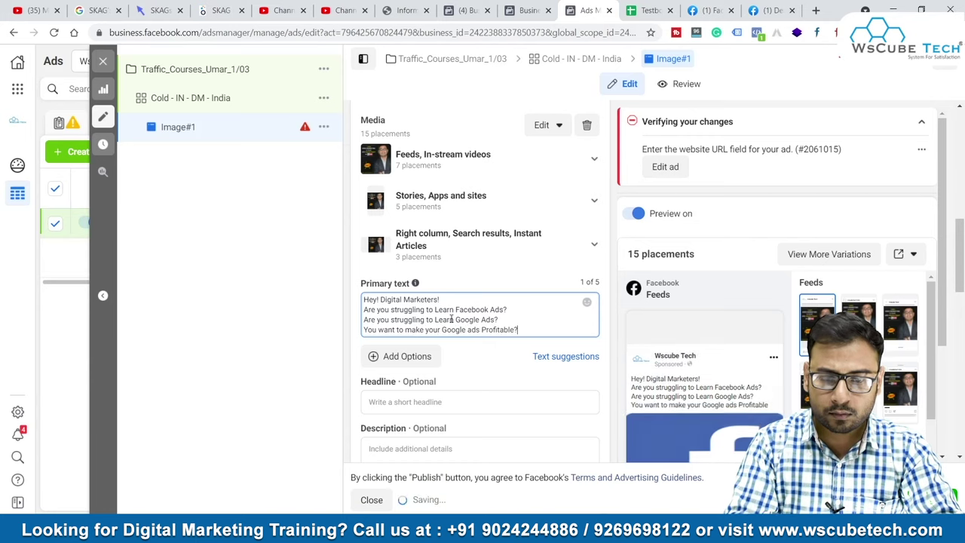
key(Return)
text(Do you )
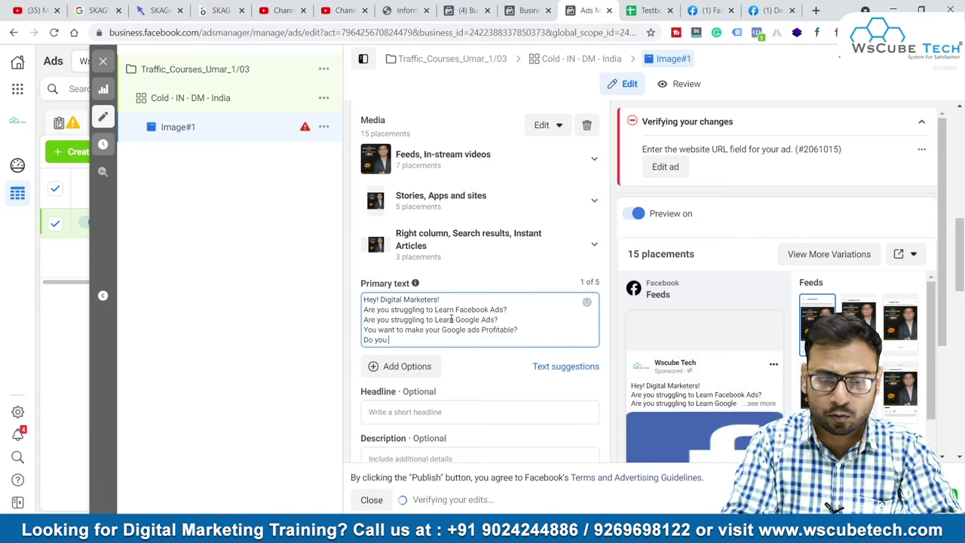
text(want to make your FAcebook)
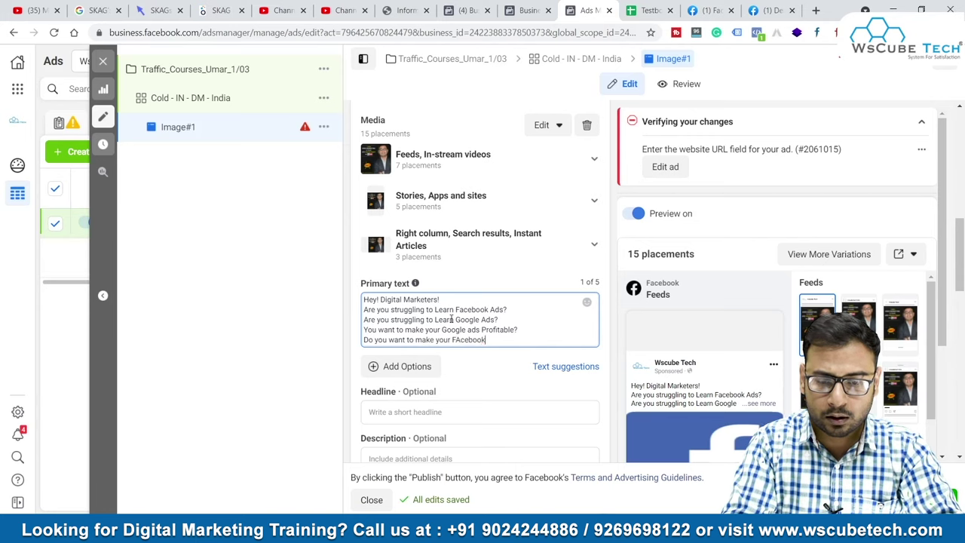
key(BackSpace)
key(BackSpace)
key(BackSpace)
key(BackSpace)
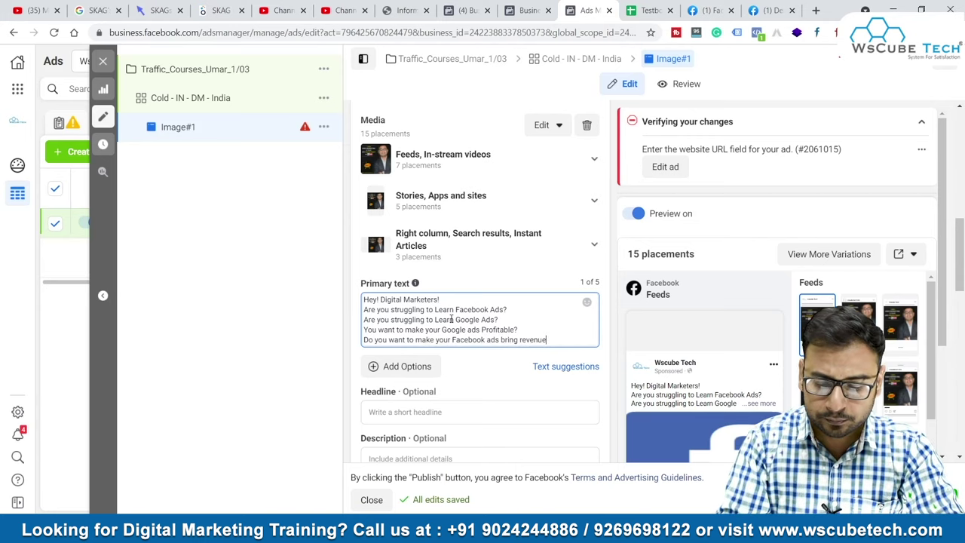
text(?)
After a blank line, add "Then opt for this course" and "visit - courses.wscubetech.com" to the primary text
key(Return)
key(Return)
text(Th)
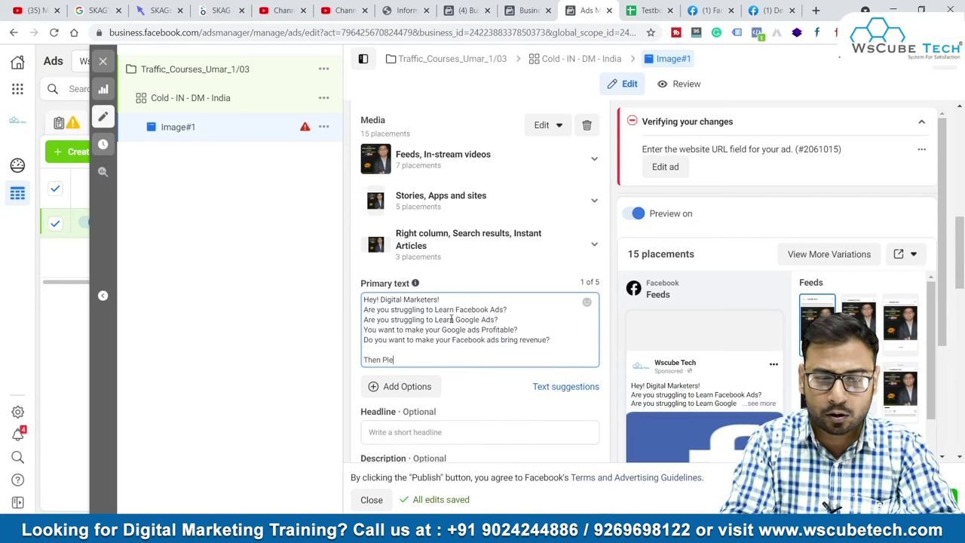
text(en P)
key(BackSpace)
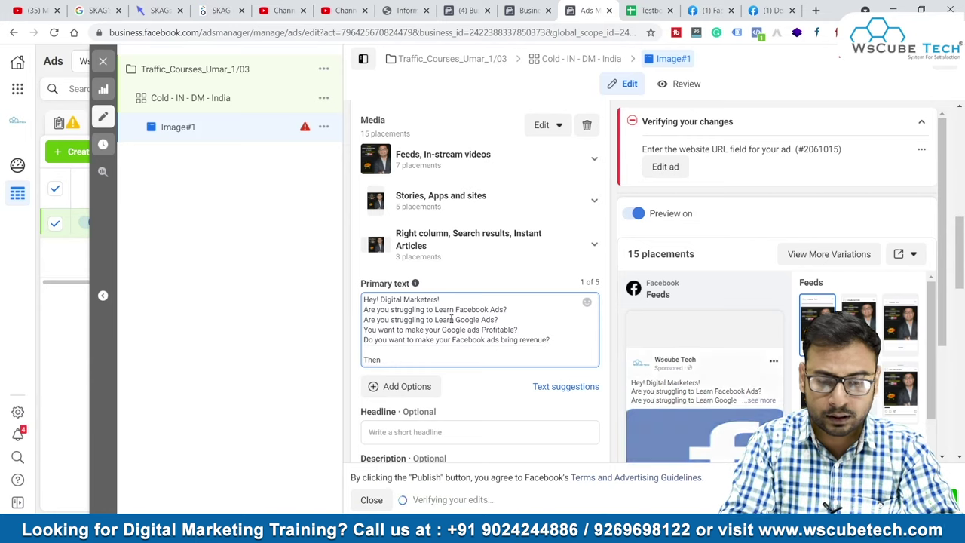
text(opt )
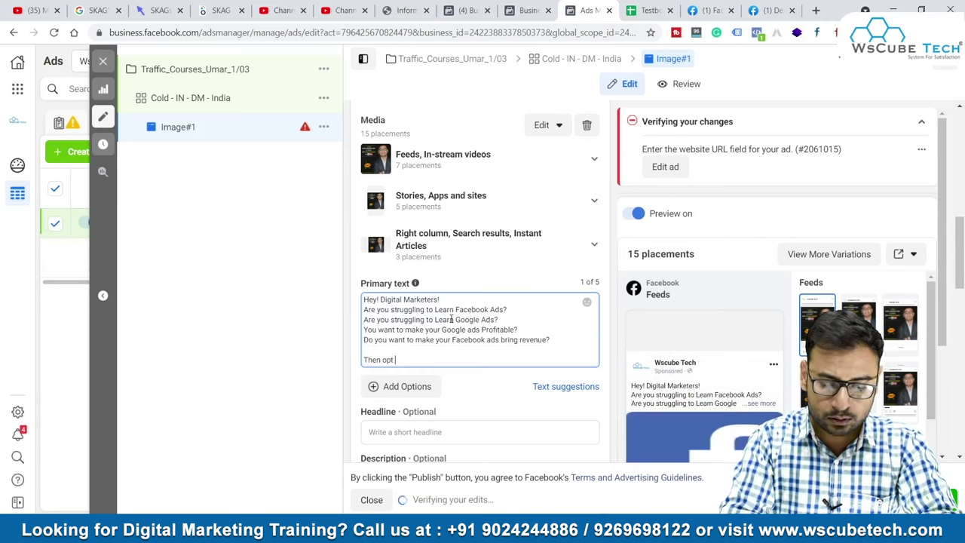
text(for this )
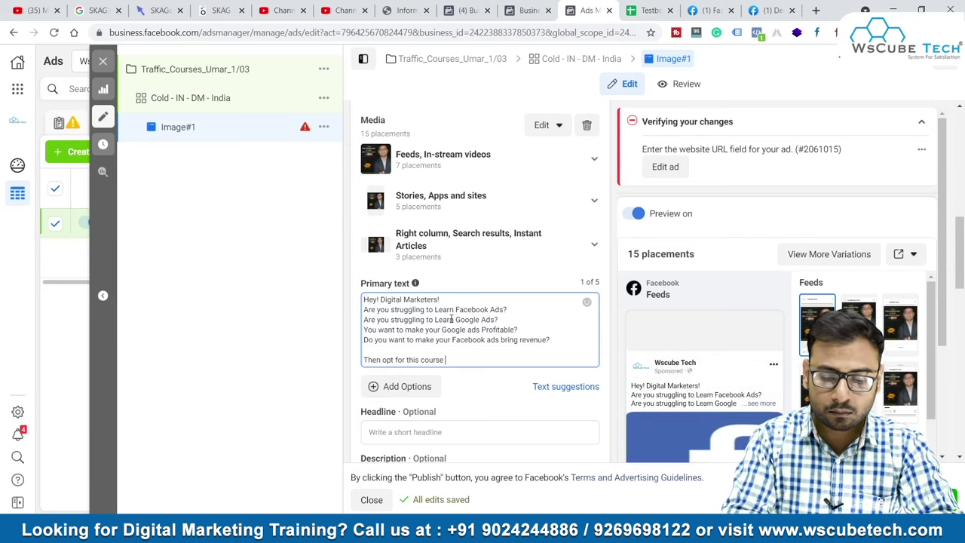
text(course)
key(Return)
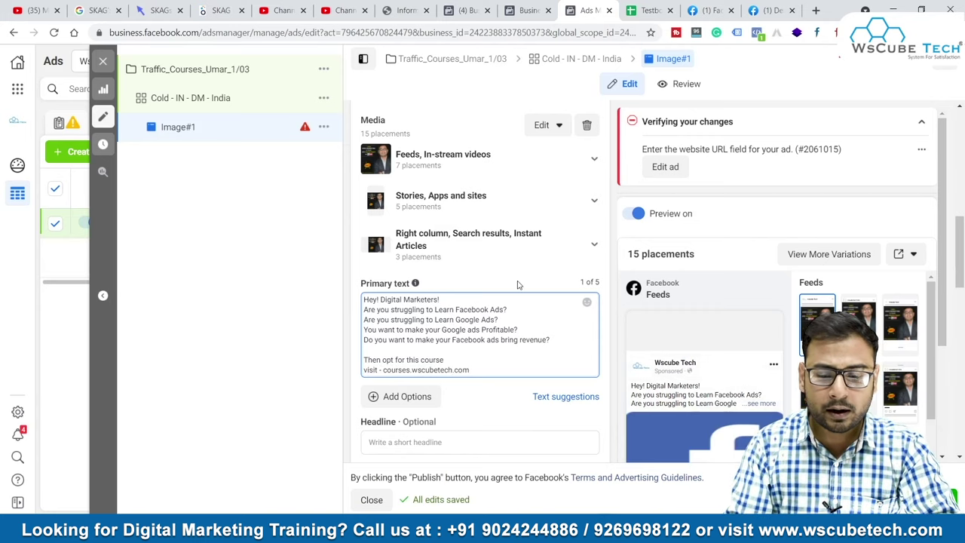
Close the primary text with "See you on the other Side!" after a blank line
key(Return)
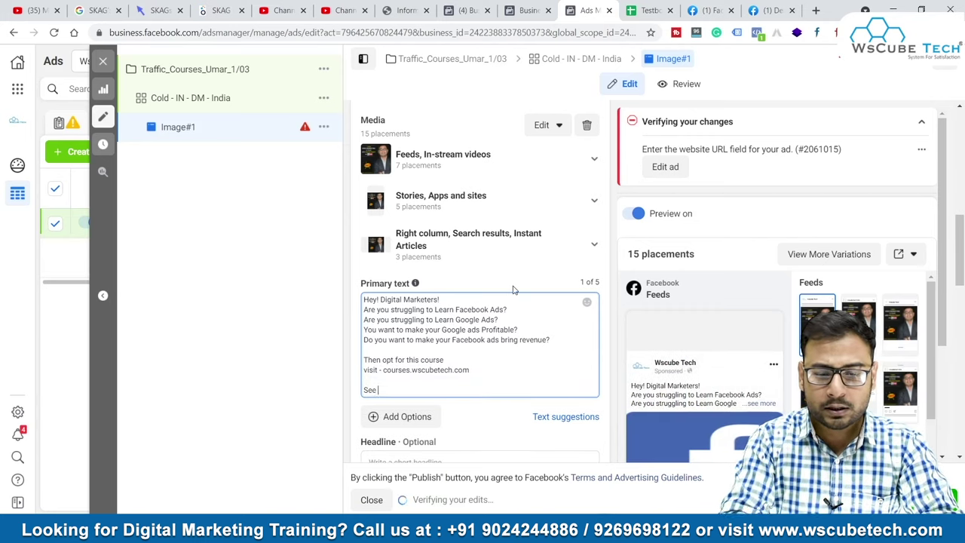
text(See you on the other Side)
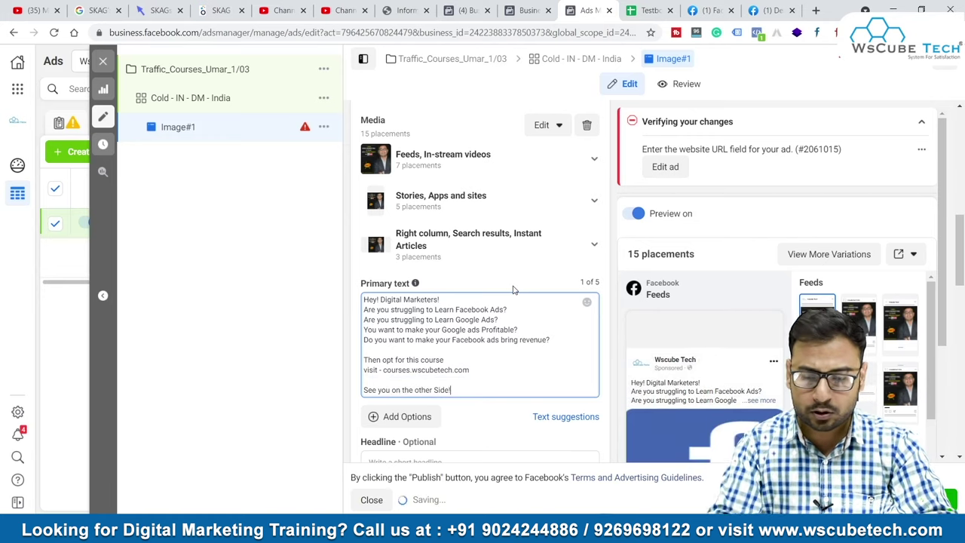
text(!)
Enter "Free Courses on Digital Marketing" as the ad's headline
scroll(712, 387, down, 2)
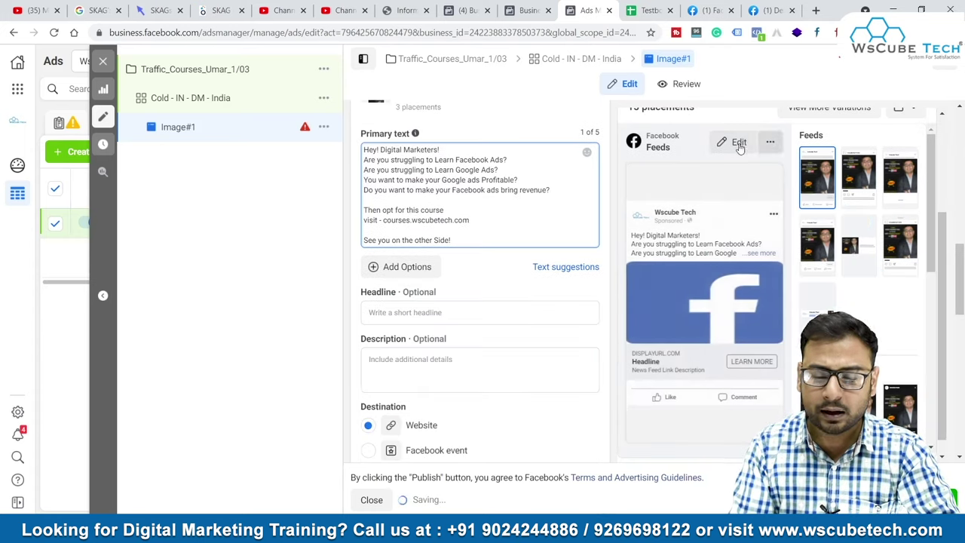
scroll(494, 260, up, 2)
scroll(492, 262, down, 1)
click(393, 347)
click(398, 339)
text(Free Courses on Digital Marketing)
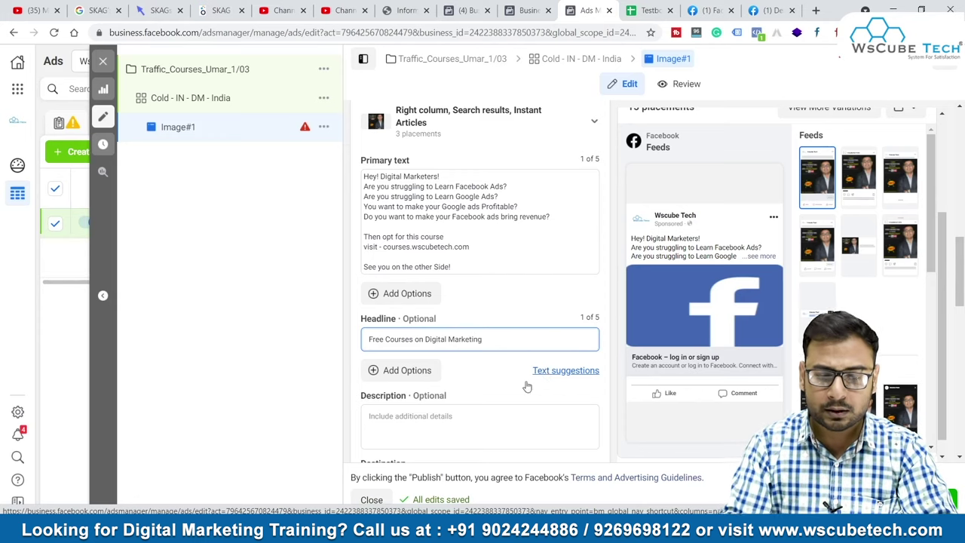
Enter "Offer Expiring Soon" as the ad's description
click(447, 420)
text(O)
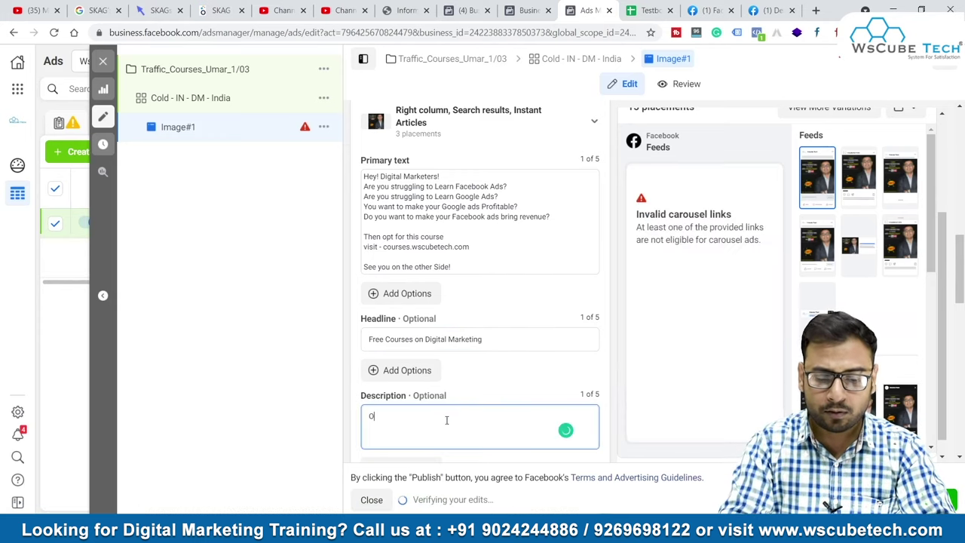
text(ffer Expiring Soon)
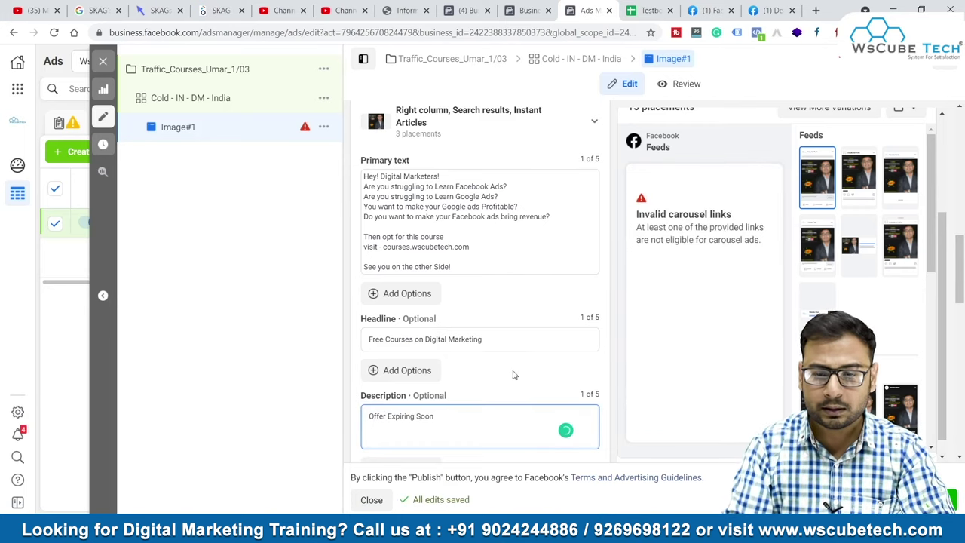
Open courses.wscubetech.com in a new browser tab to get the address for the ad's website URL
scroll(539, 377, down, 2)
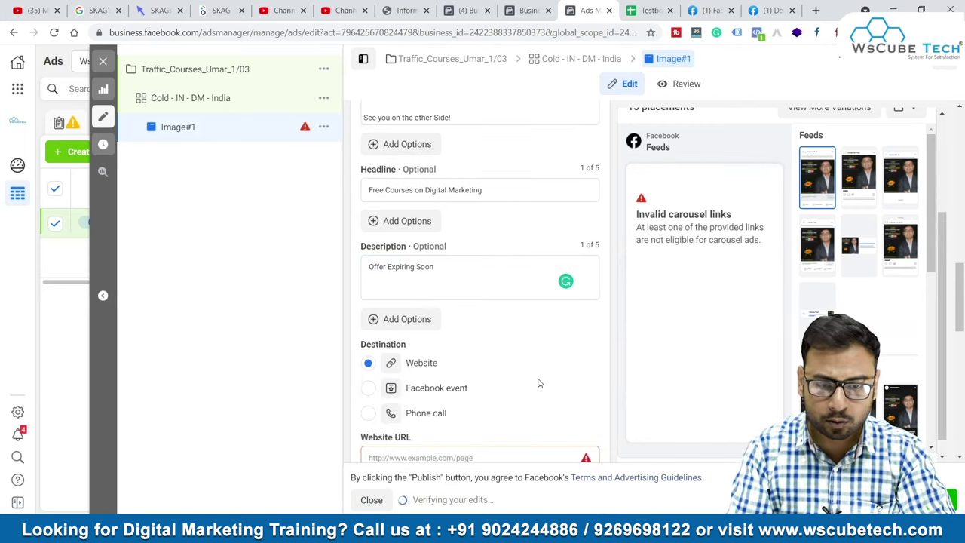
scroll(491, 349, down, 1)
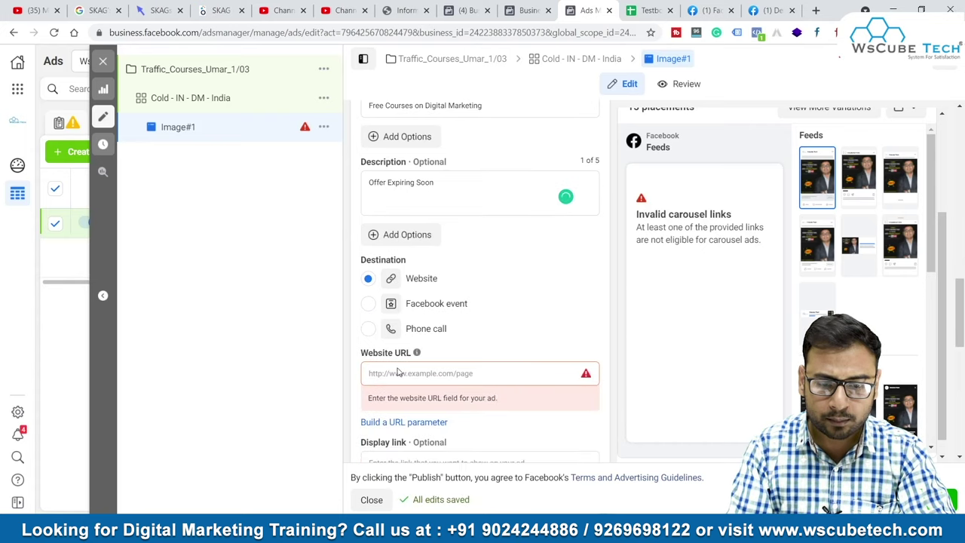
click(420, 369)
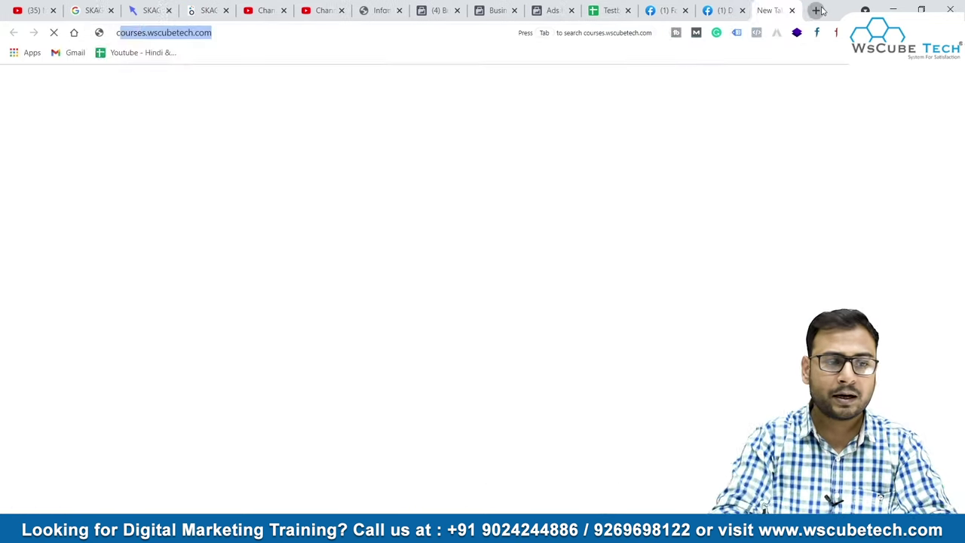
click(816, 10)
text(course)
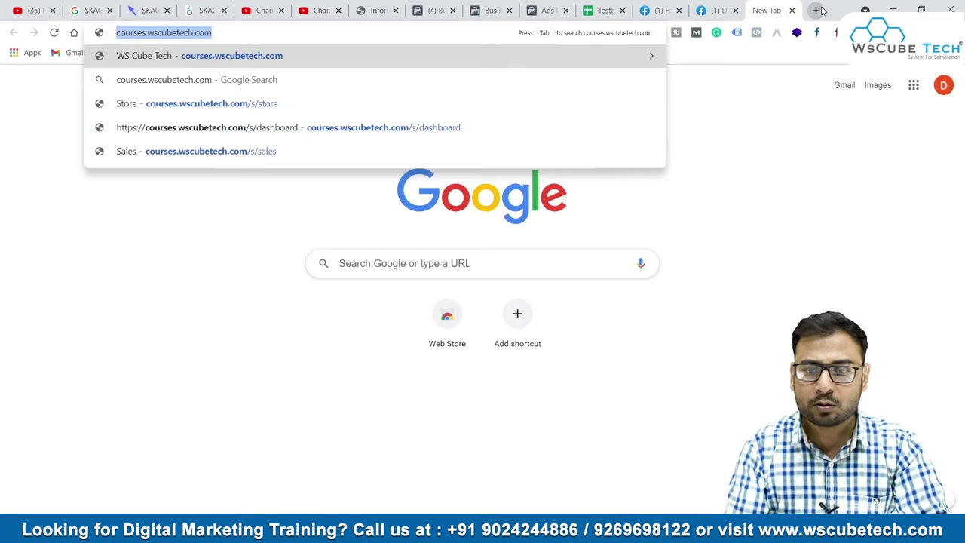
key(ctrl+shift+Tab)
key(ctrl+shift+Tab)
key(ctrl+shift+Tab)
key(ctrl+shift+Tab)
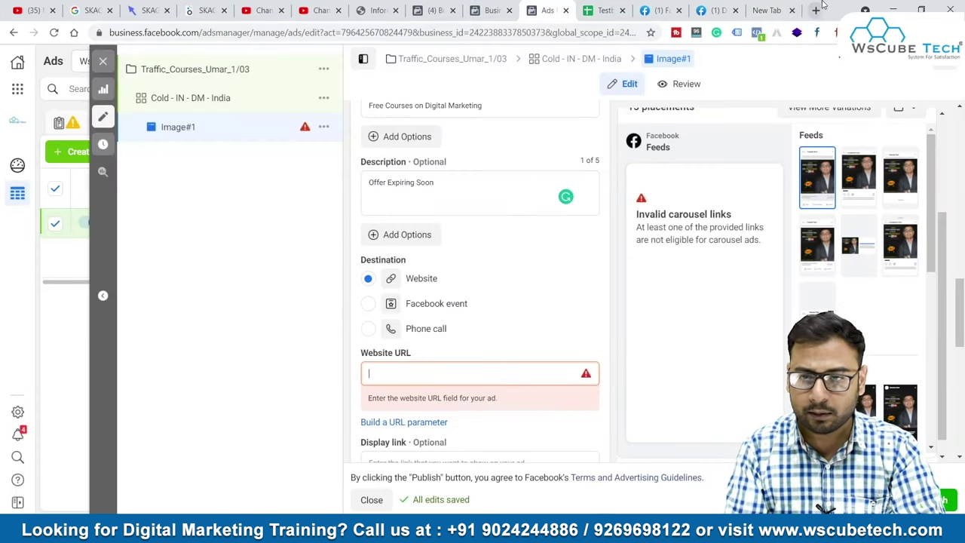
click(785, 9)
key(Return)
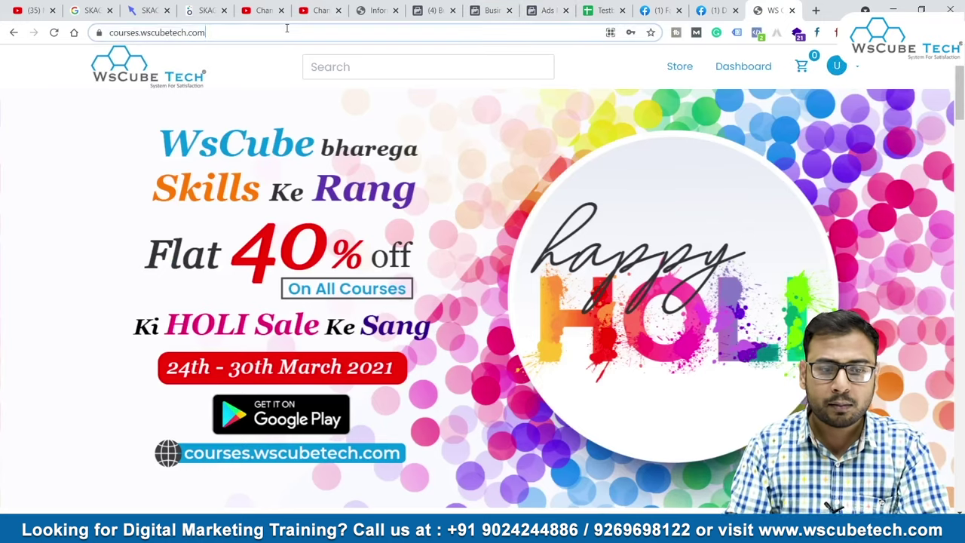
click(287, 29)
key(ctrl+c)
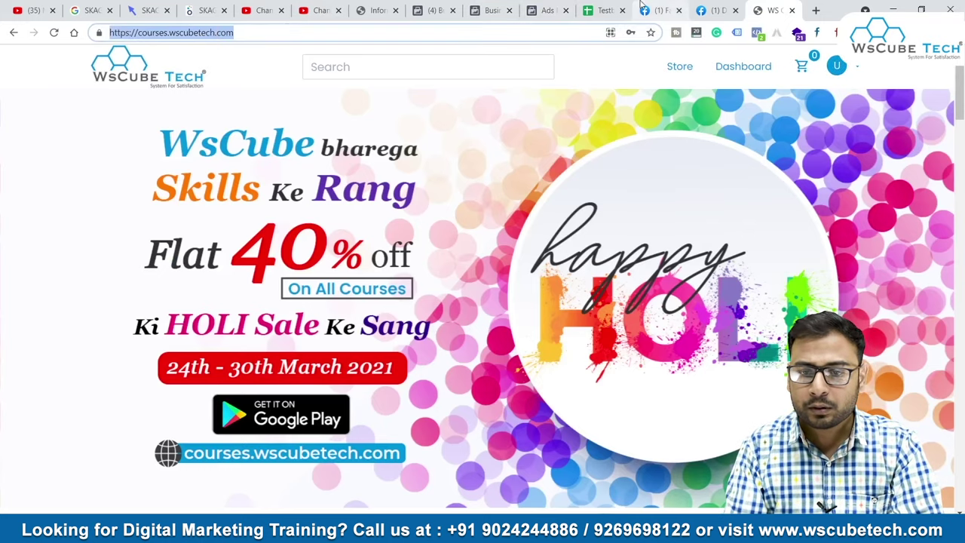
click(551, 8)
key(ctrl+v)
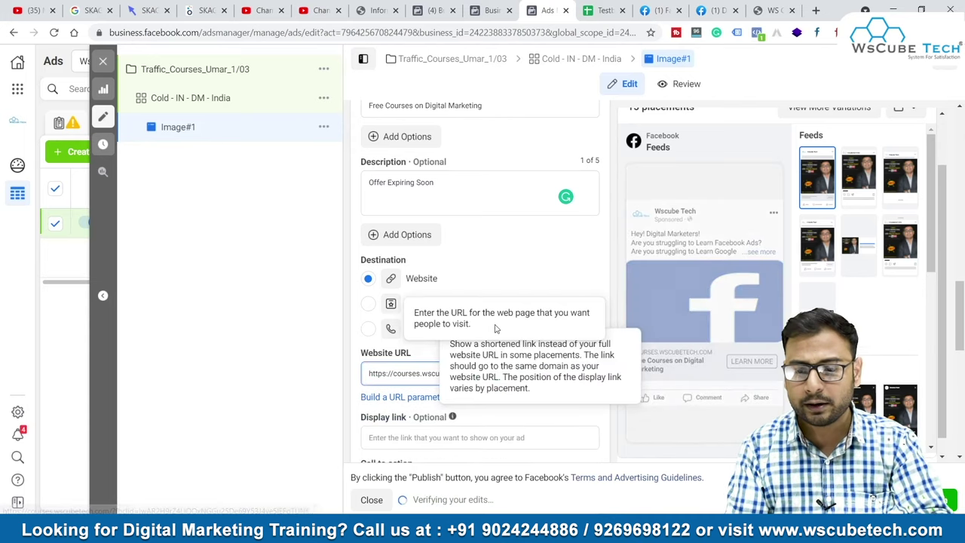
scroll(543, 279, up, 3)
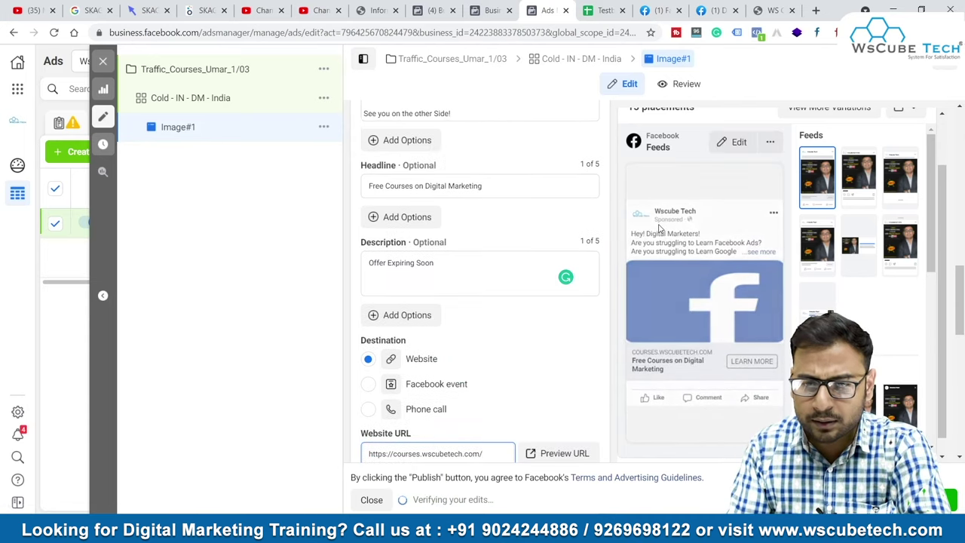
Try No button and Subscribe as the call to action for the Image#1 ad
scroll(730, 215, up, 1)
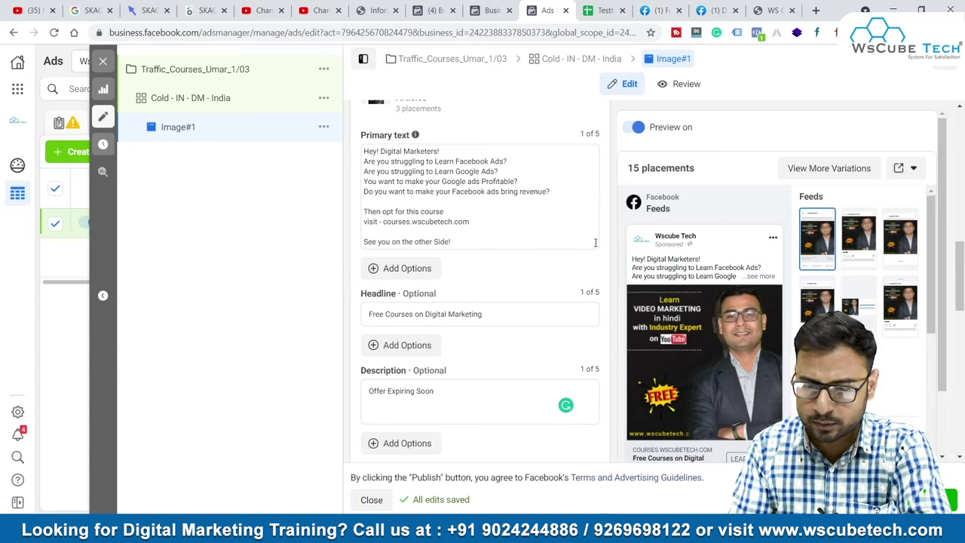
scroll(676, 314, down, 3)
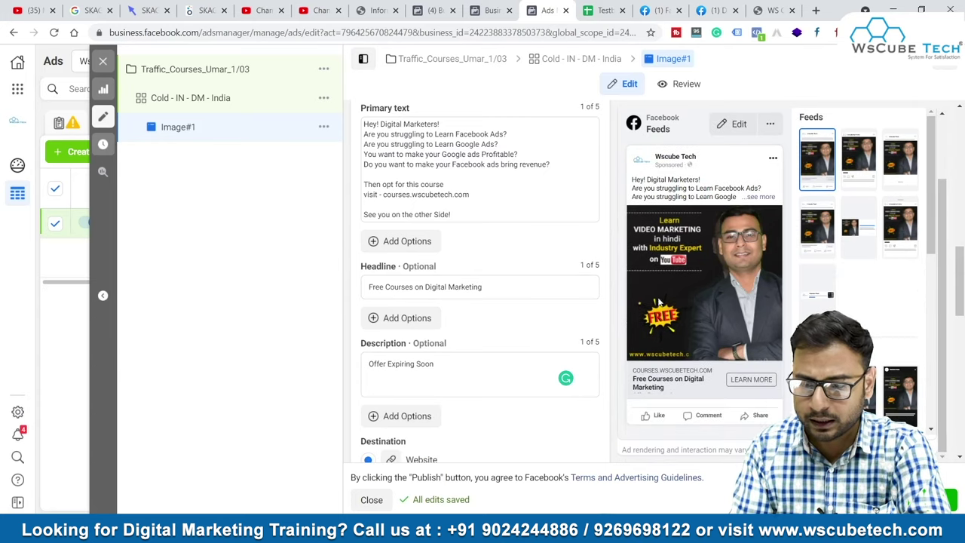
scroll(591, 303, down, 2)
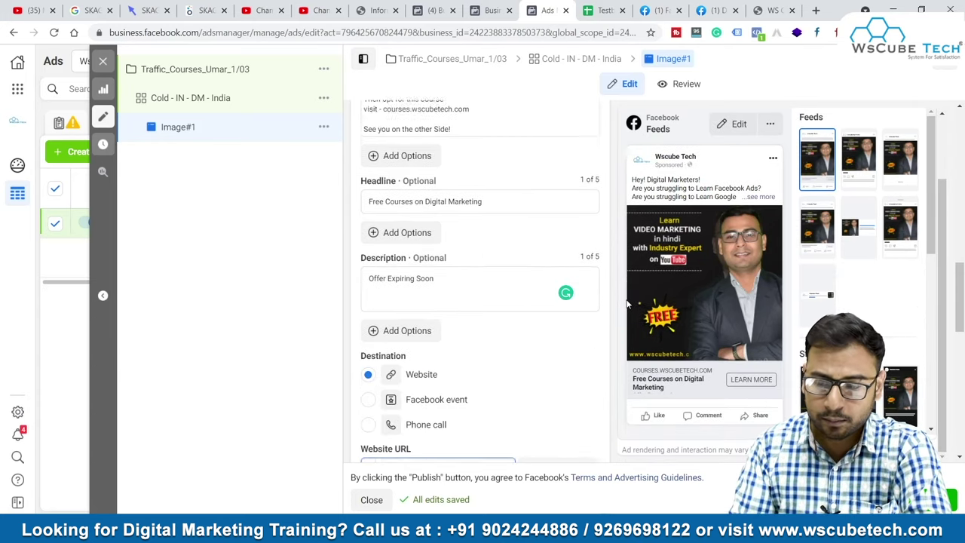
scroll(392, 283, down, 4)
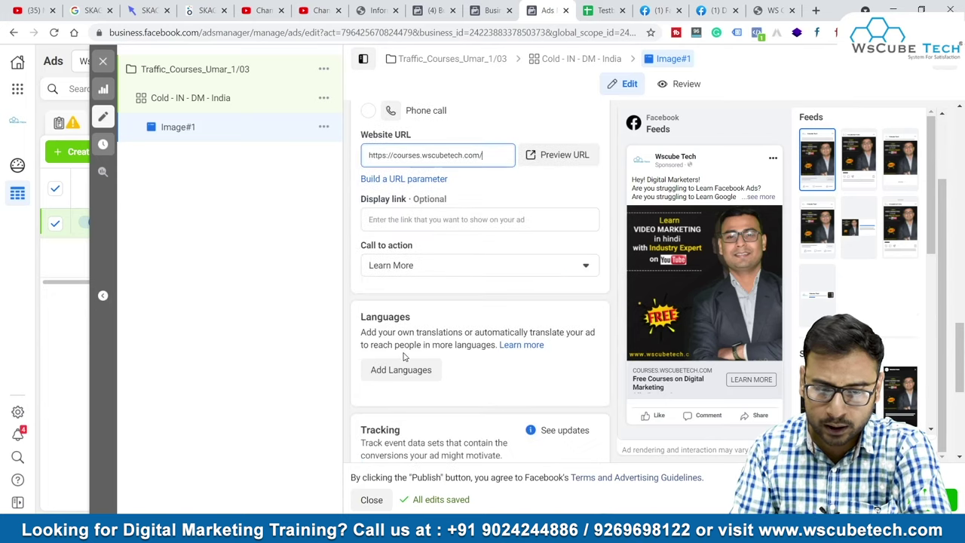
click(423, 271)
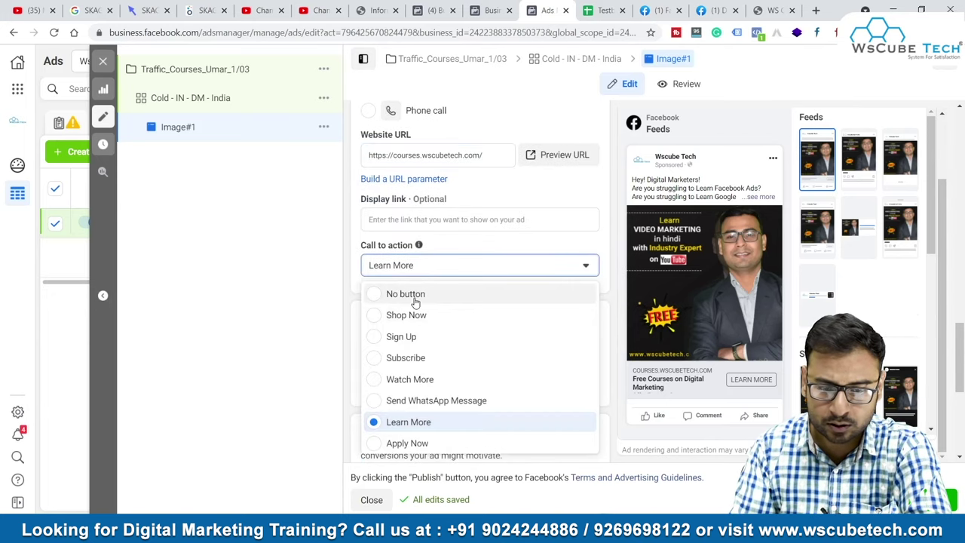
click(416, 297)
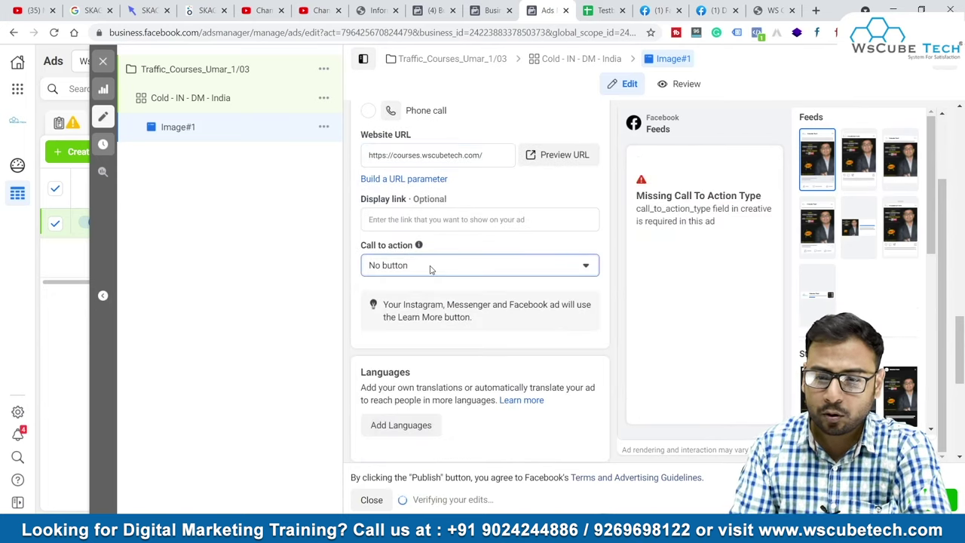
click(430, 270)
click(409, 359)
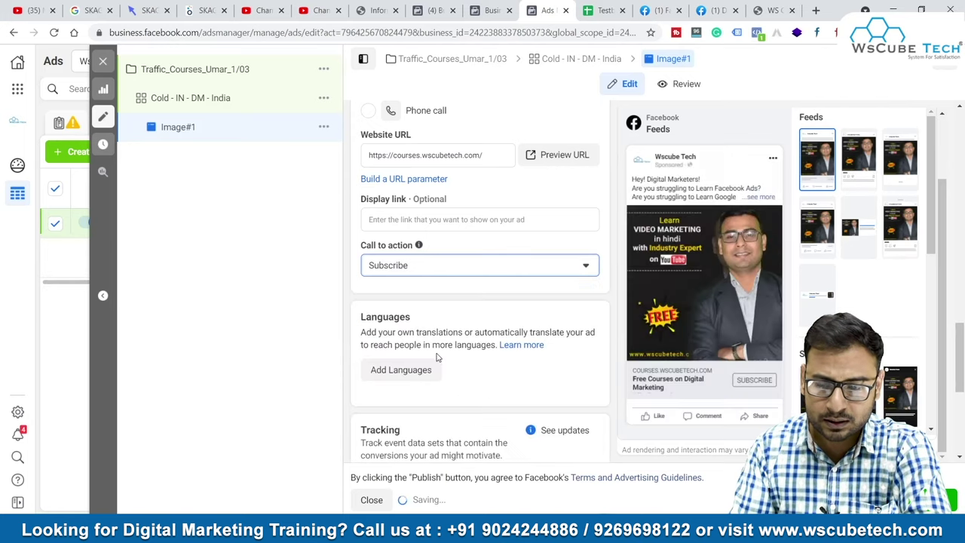
Set the Image#1 ad's call to action to Get Offer and look over its tracking settings
click(428, 268)
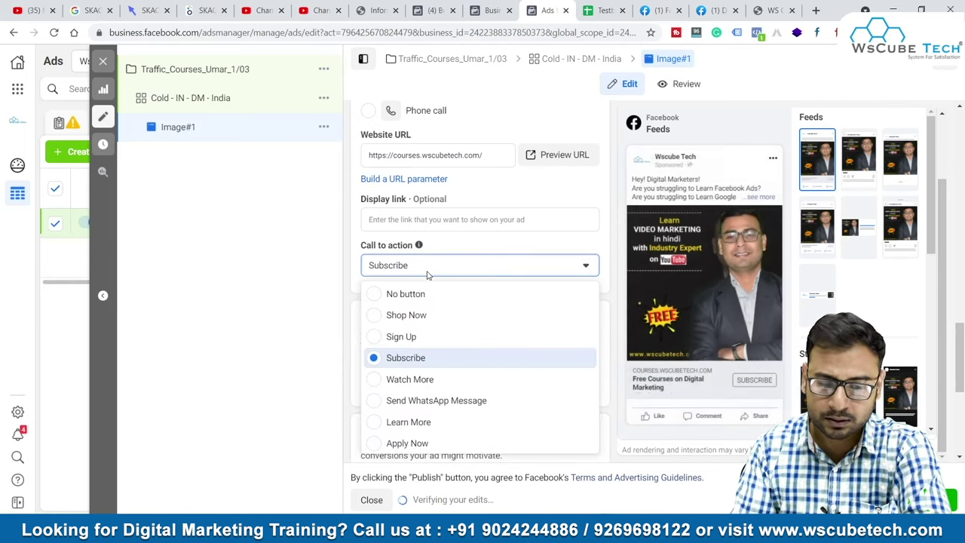
scroll(452, 396, down, 2)
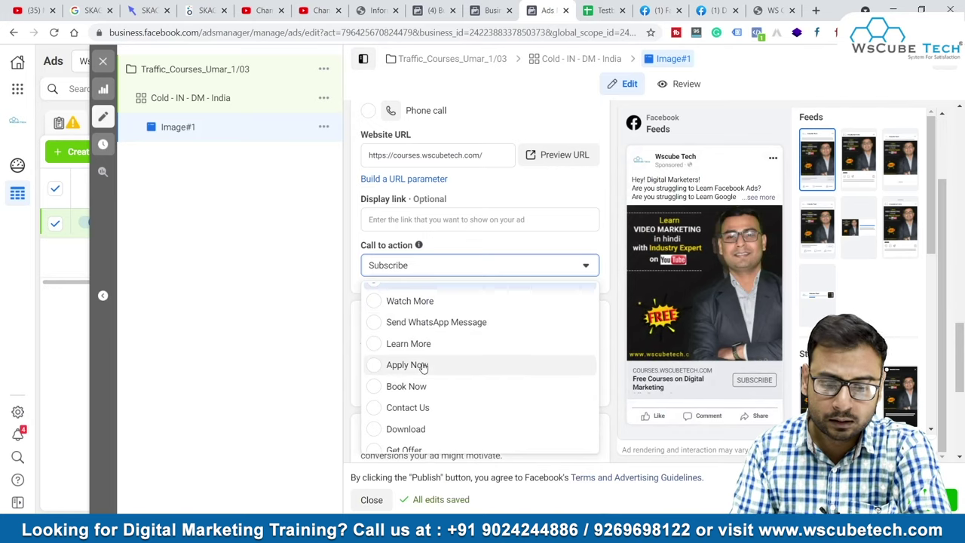
scroll(452, 392, down, 1)
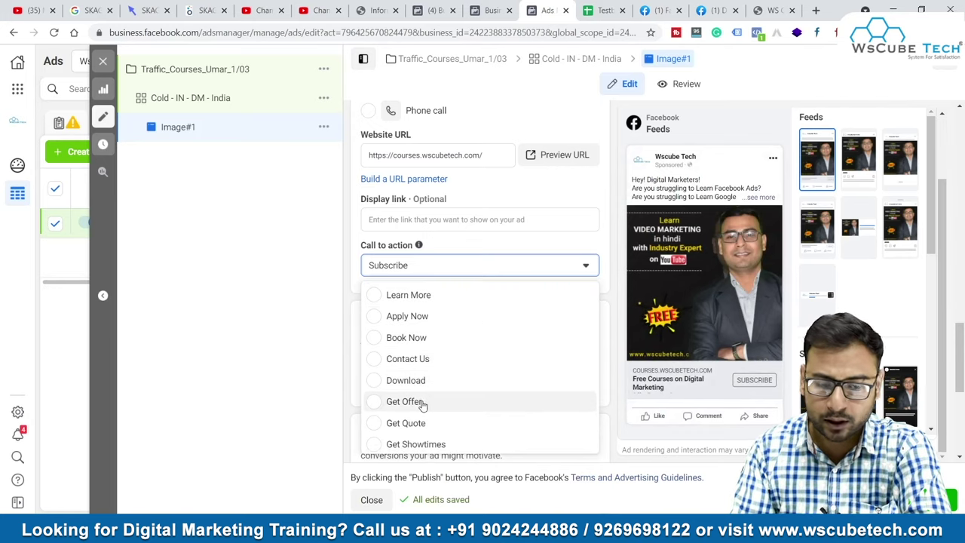
click(405, 402)
scroll(594, 380, down, 2)
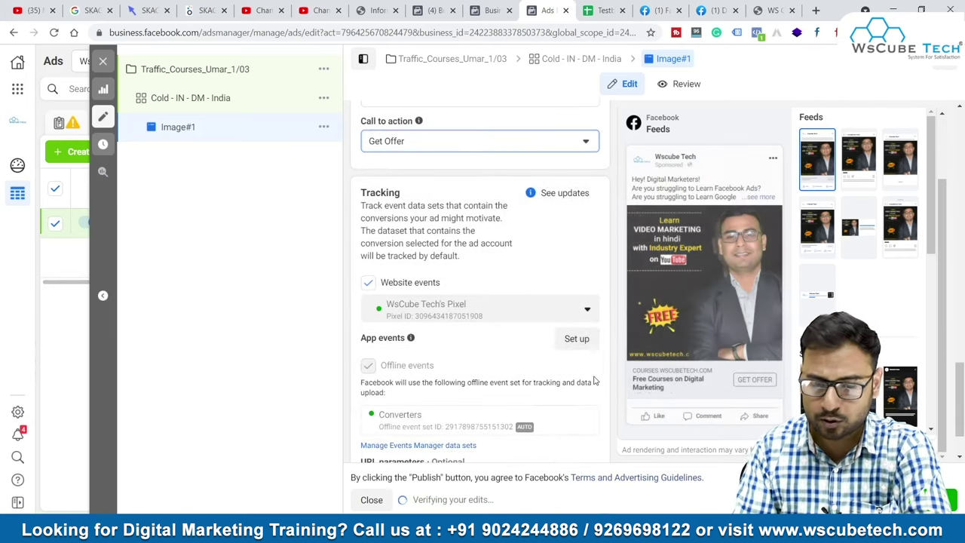
scroll(594, 381, down, 1)
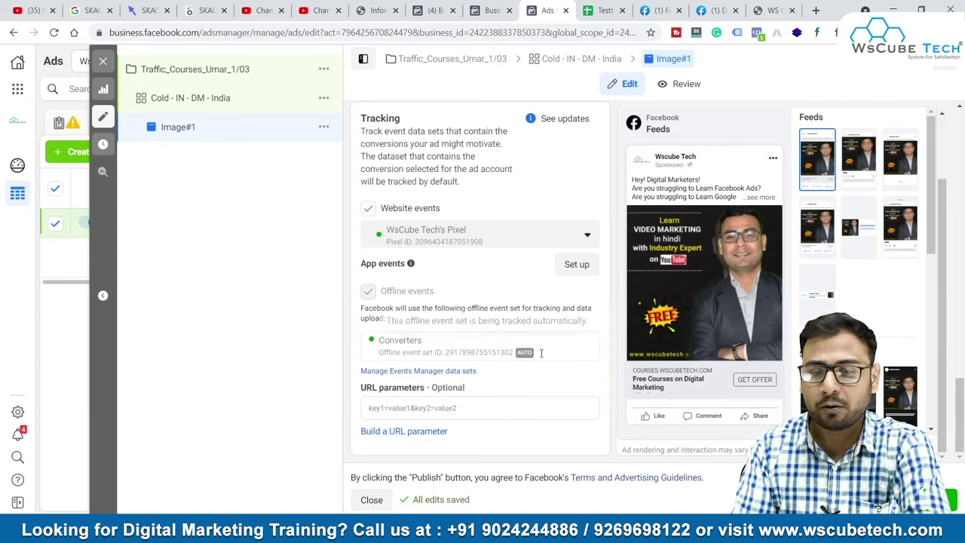
scroll(512, 255, up, 2)
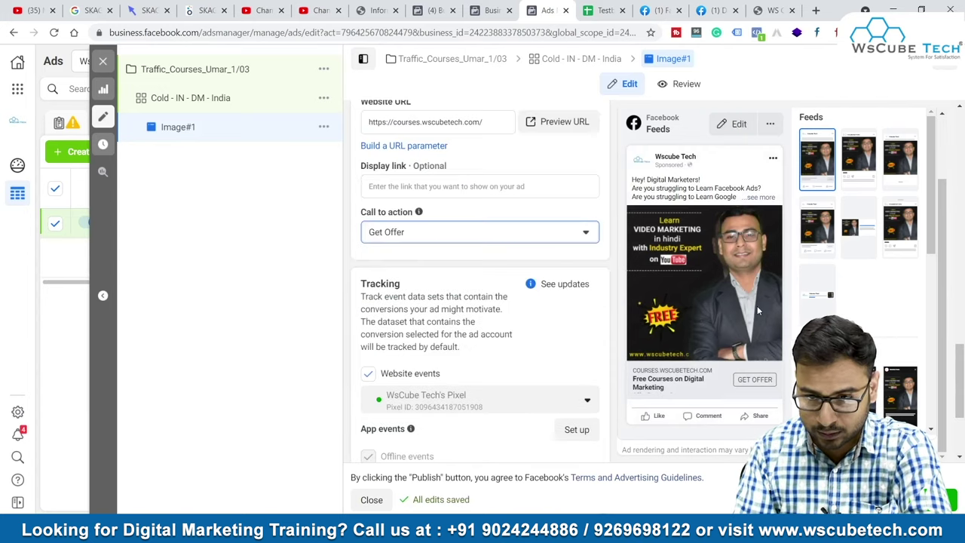
scroll(736, 229, up, 1)
scroll(438, 240, up, 5)
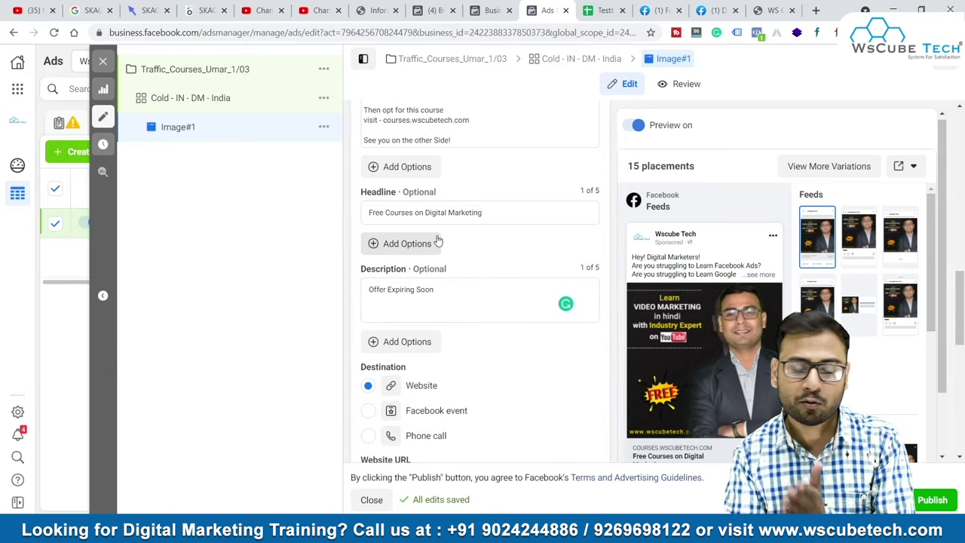
Duplicate the Image#1 ad once within its original campaign
click(323, 127)
click(358, 193)
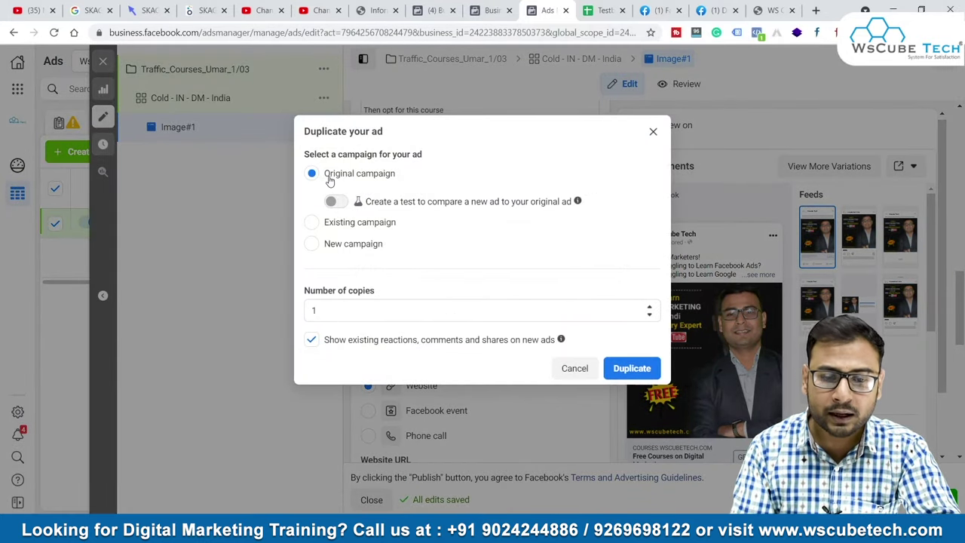
click(625, 370)
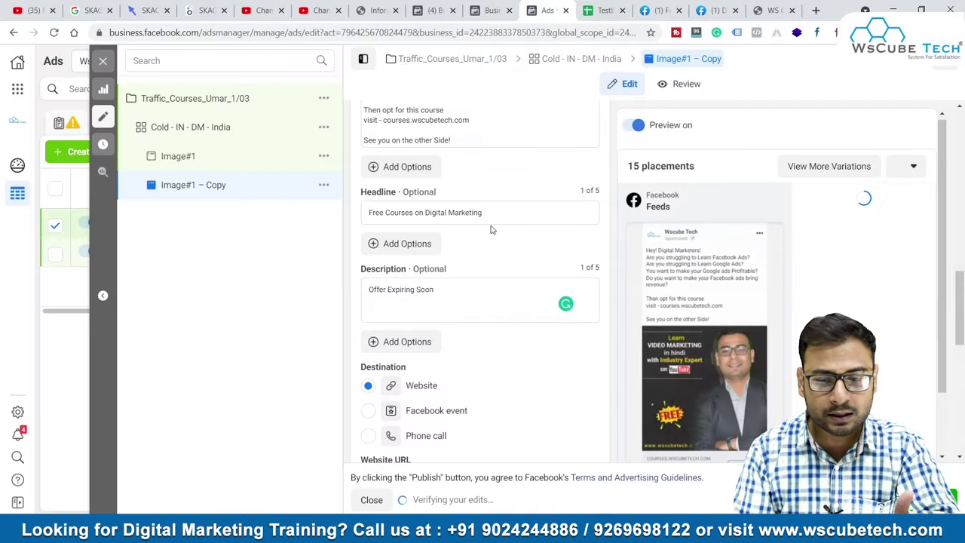
Rename the duplicated ad as Image#2
click(189, 157)
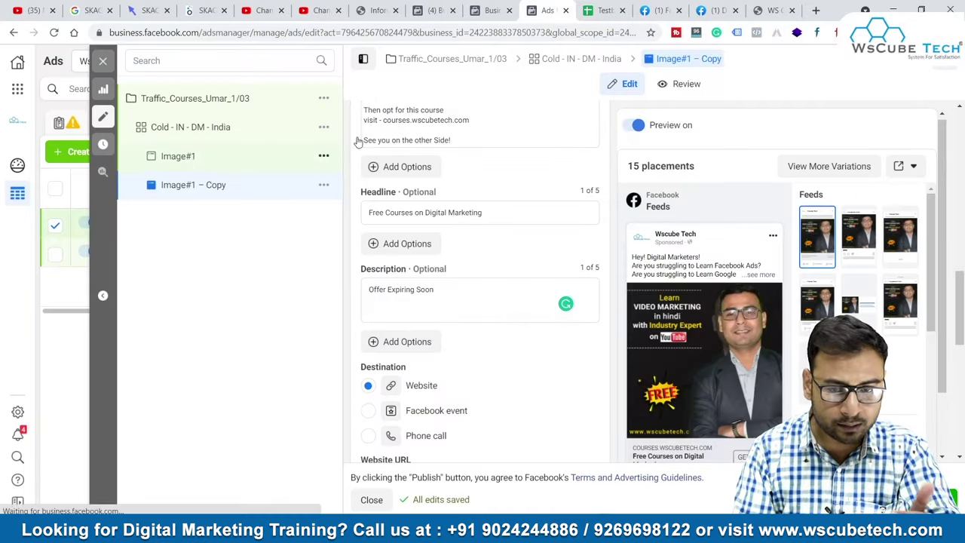
click(255, 187)
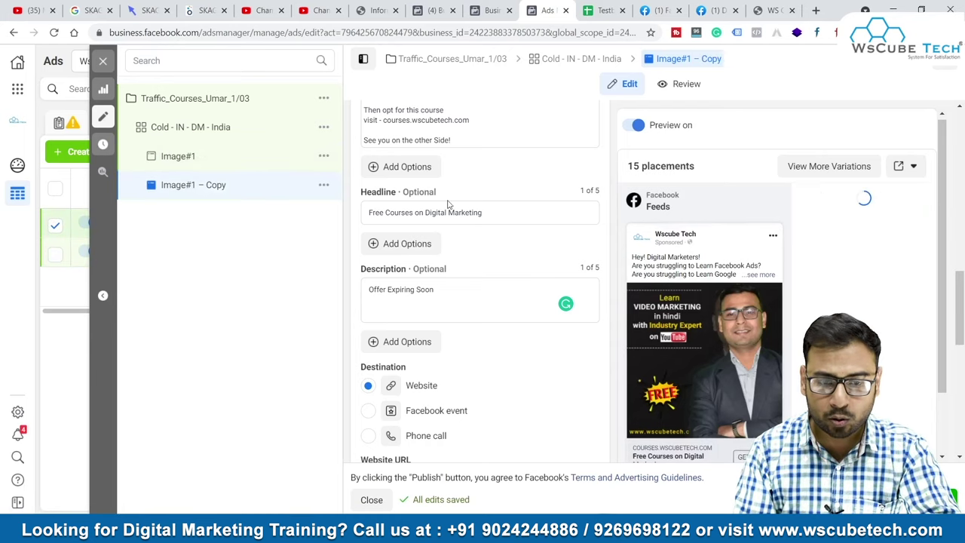
scroll(453, 203, up, 3)
scroll(452, 203, up, 8)
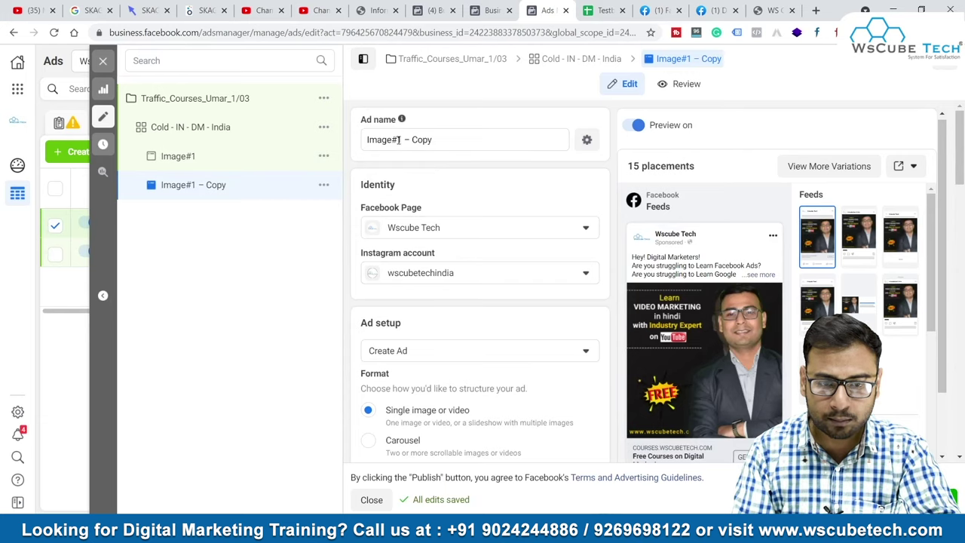
drag(396, 139, 486, 139)
Replace the Image#2 ad's media with 3.png from the account images for all placements
scroll(494, 285, down, 10)
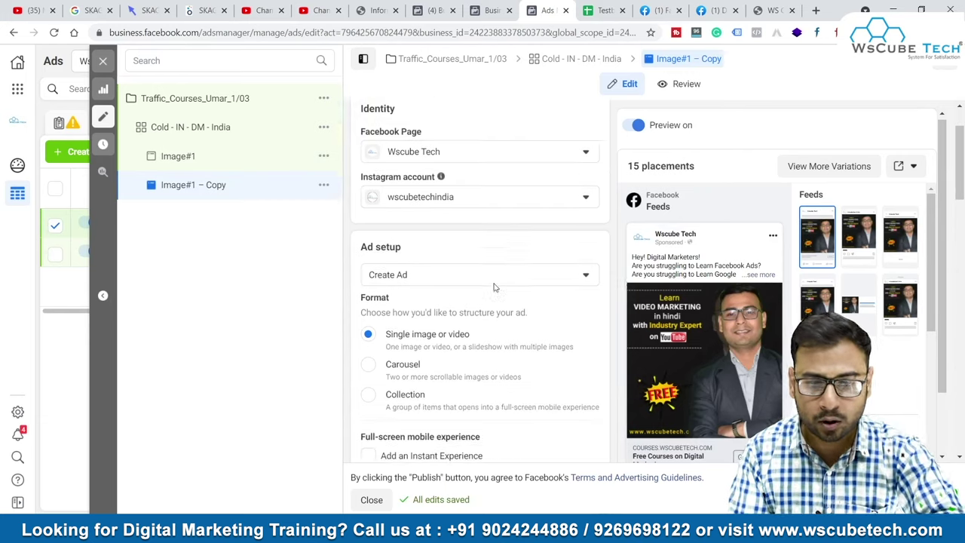
scroll(494, 284, down, 1)
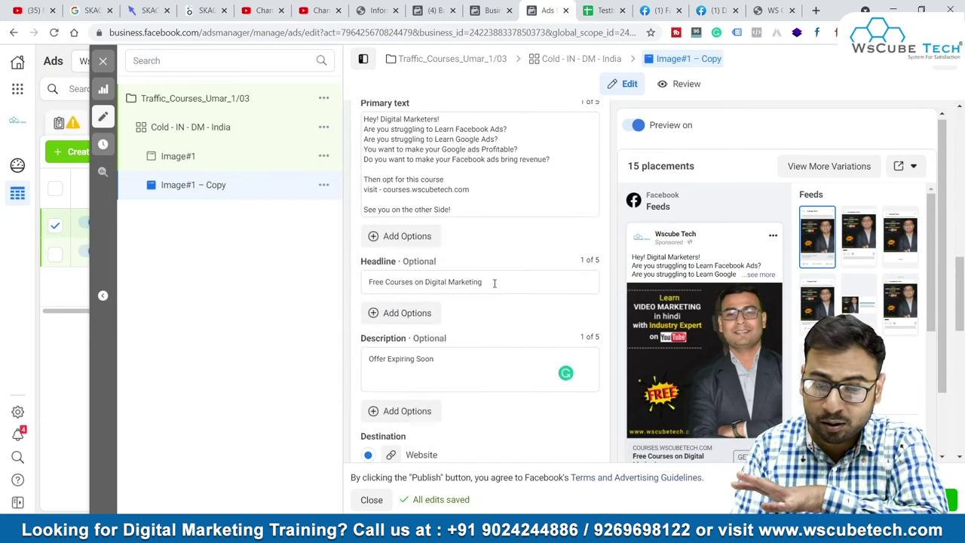
scroll(494, 284, down, 4)
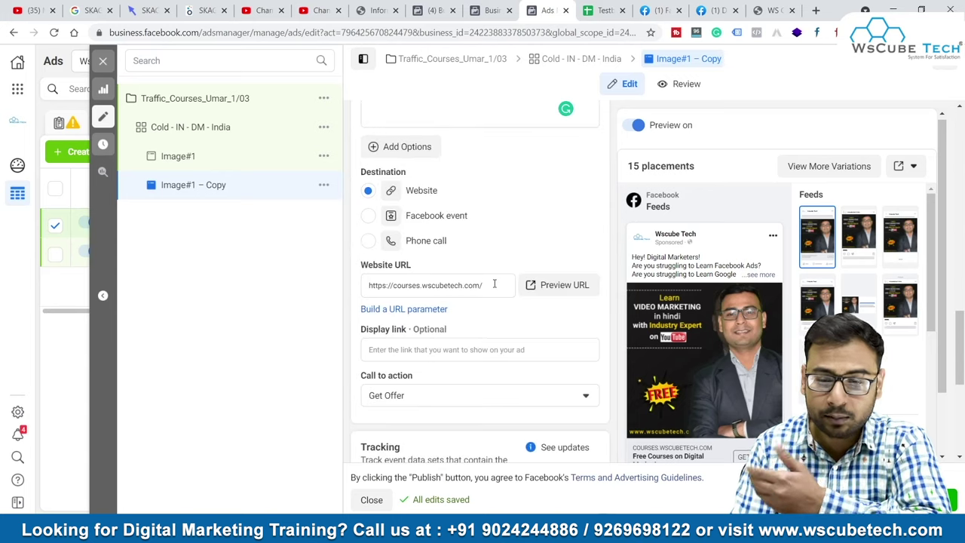
scroll(494, 284, down, 3)
scroll(494, 284, up, 10)
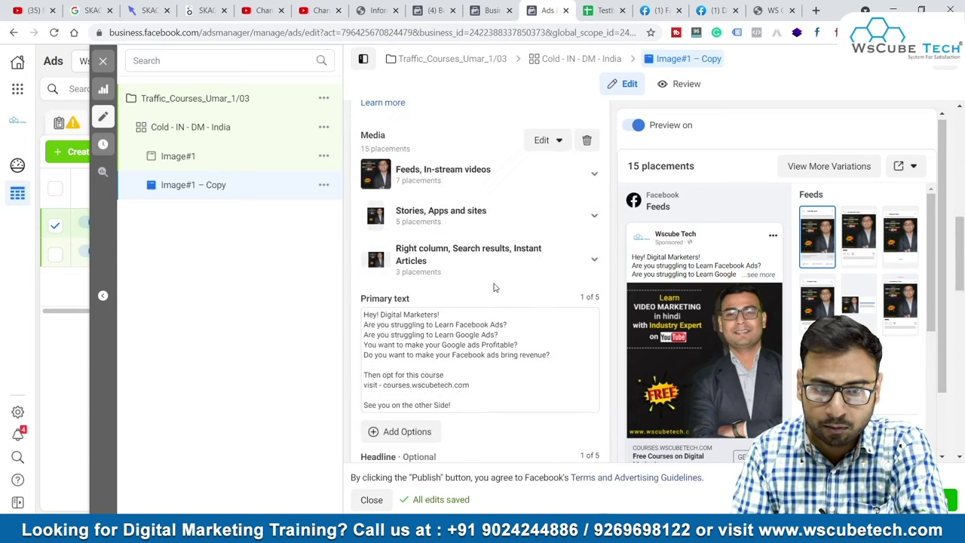
click(556, 239)
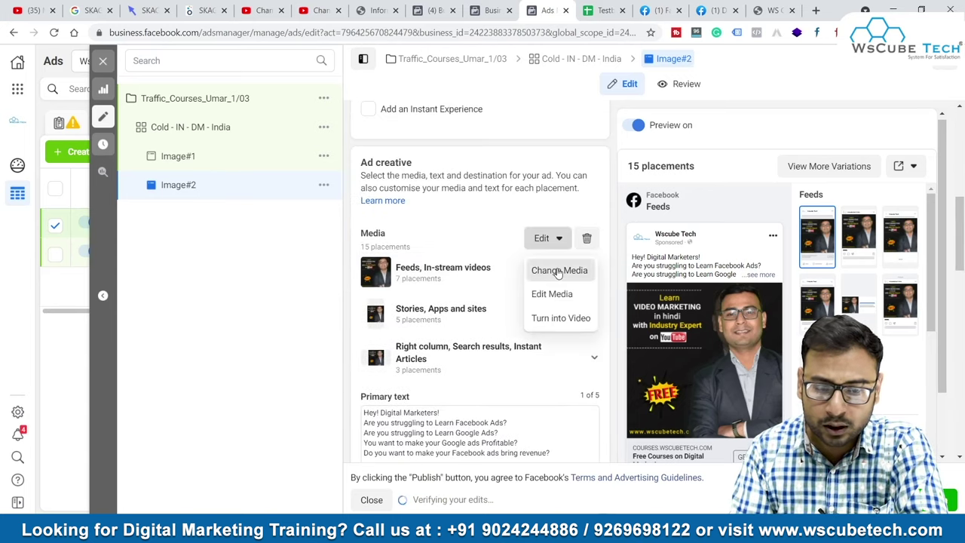
click(558, 270)
scroll(436, 365, down, 5)
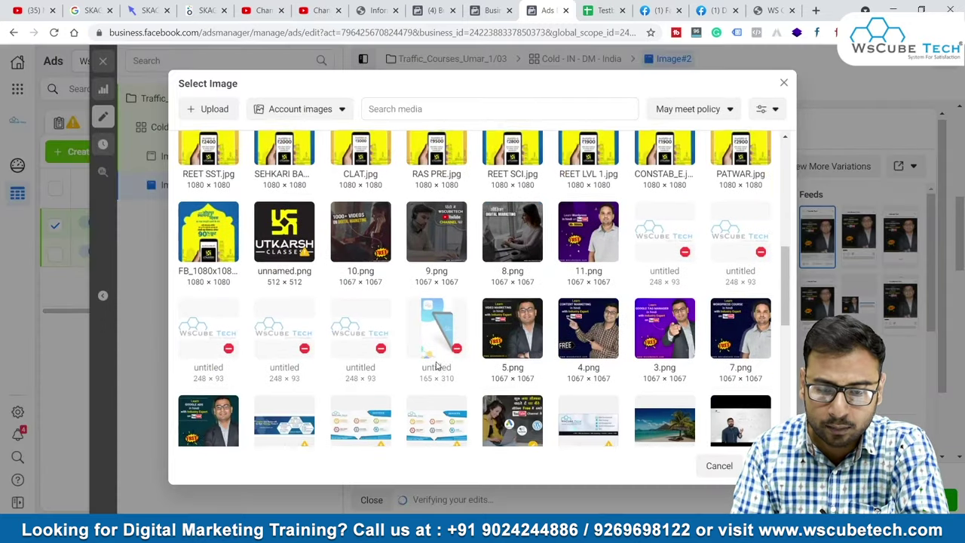
click(664, 349)
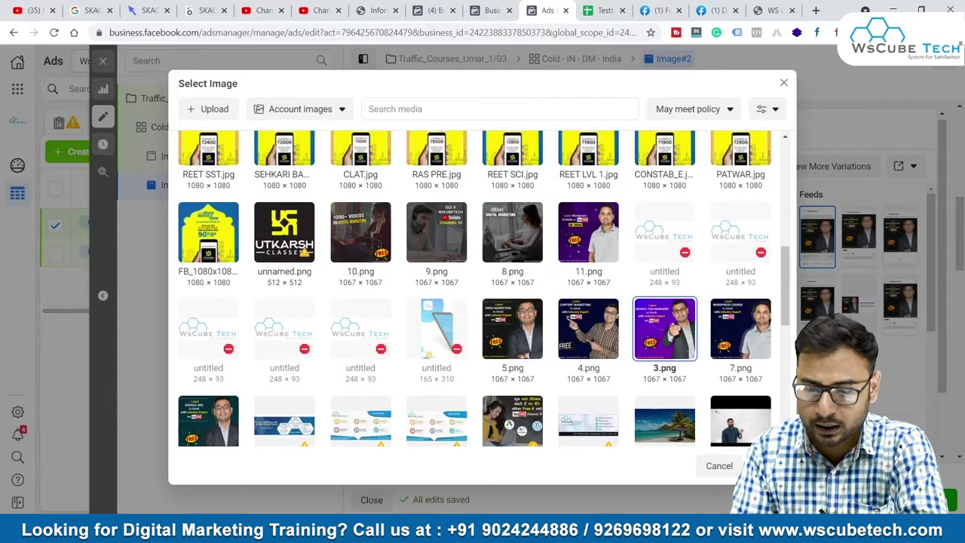
click(762, 465)
click(763, 465)
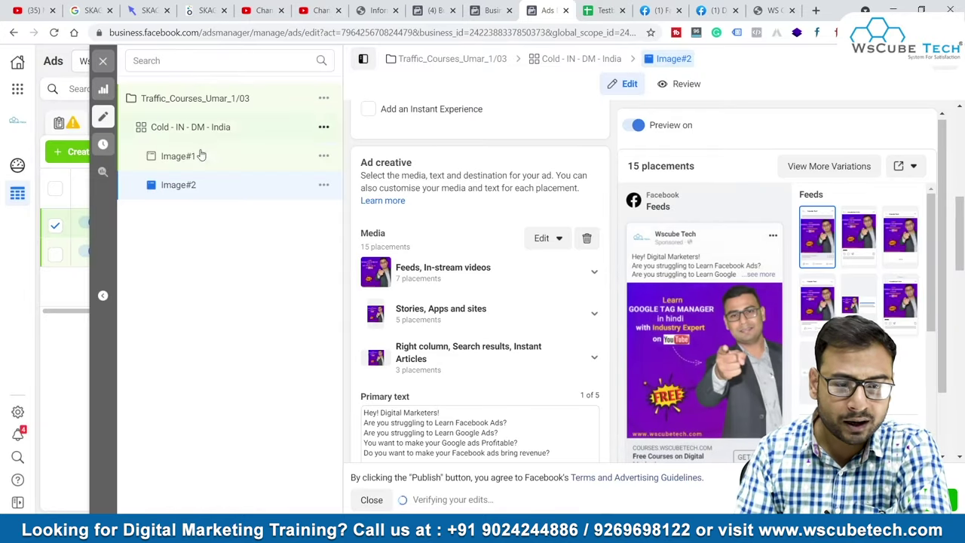
Review the Image#1 ad, publish it together with its campaign and ad set, and close the editor
click(194, 158)
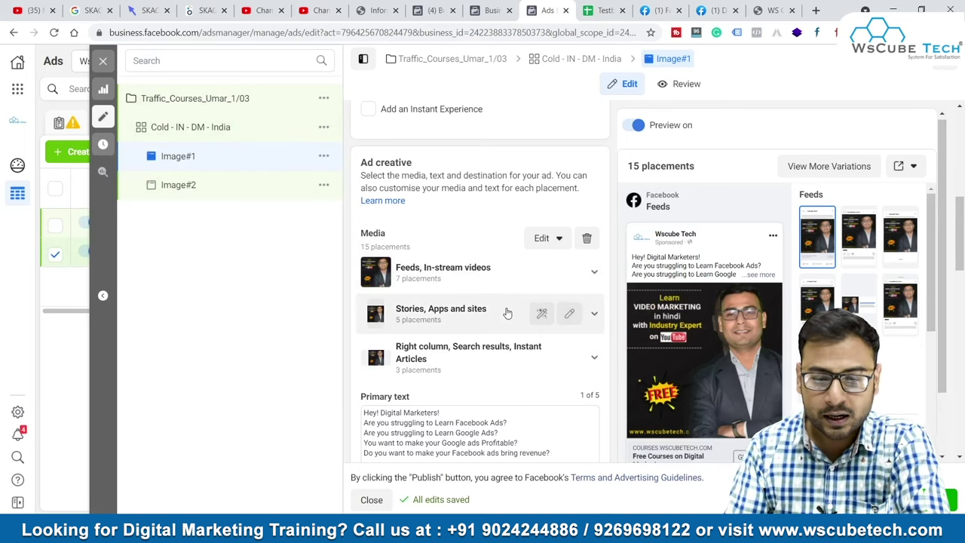
scroll(506, 312, down, 7)
scroll(506, 312, down, 3)
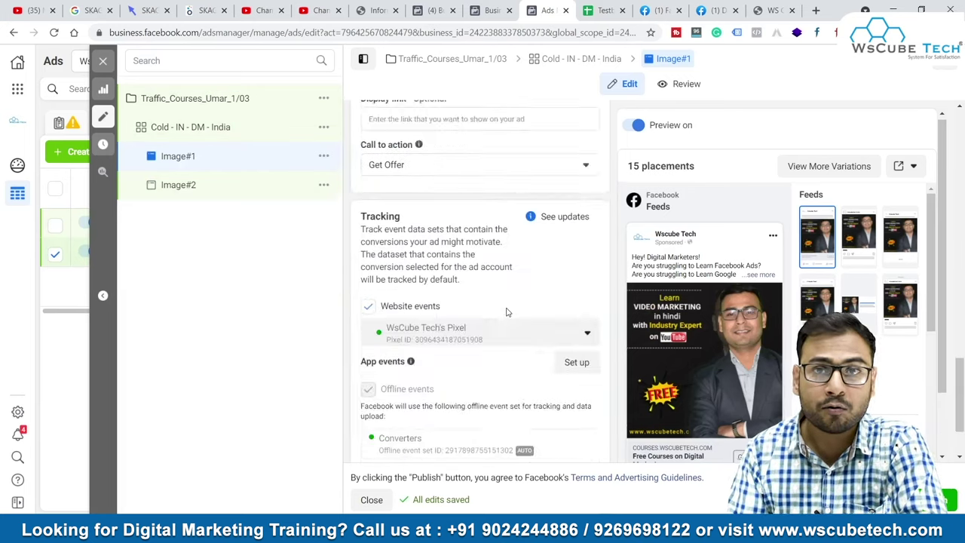
scroll(507, 309, up, 4)
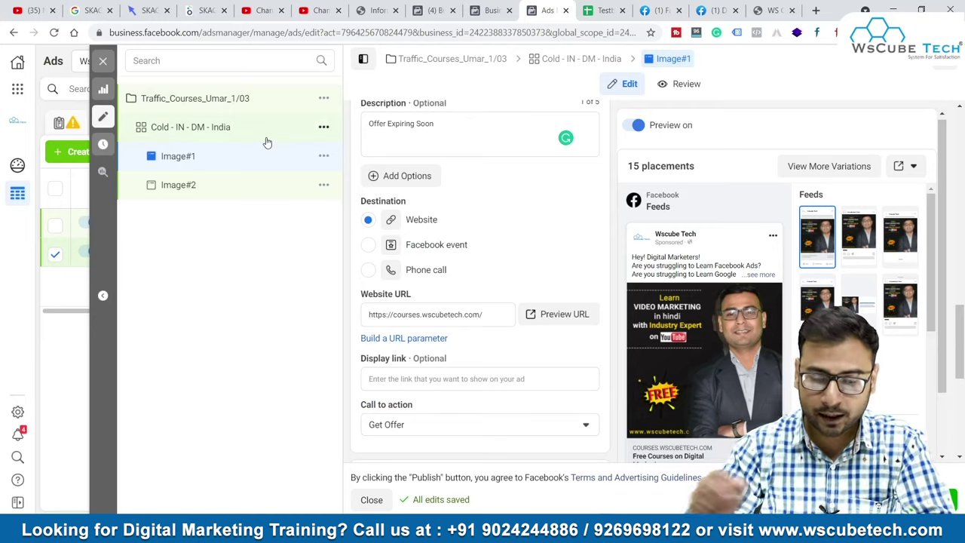
scroll(522, 307, down, 5)
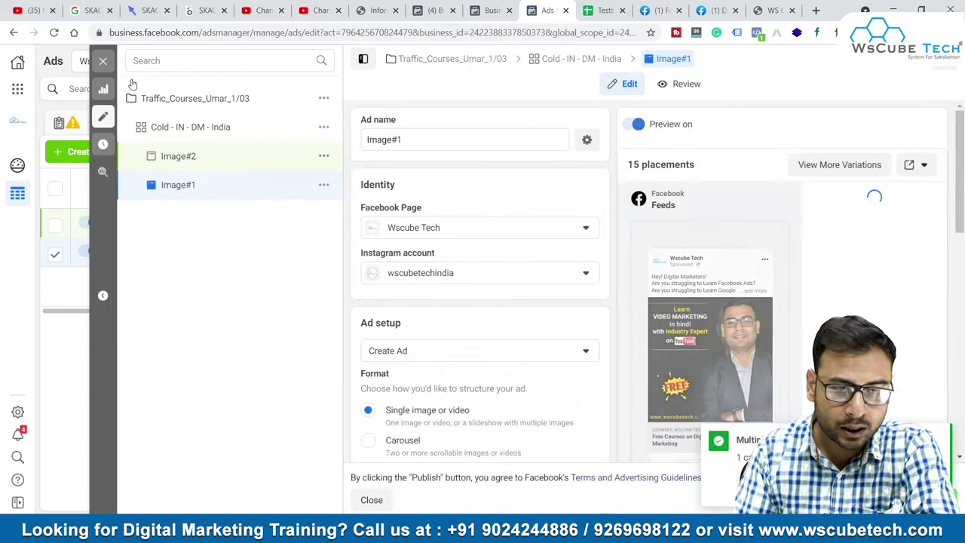
click(105, 60)
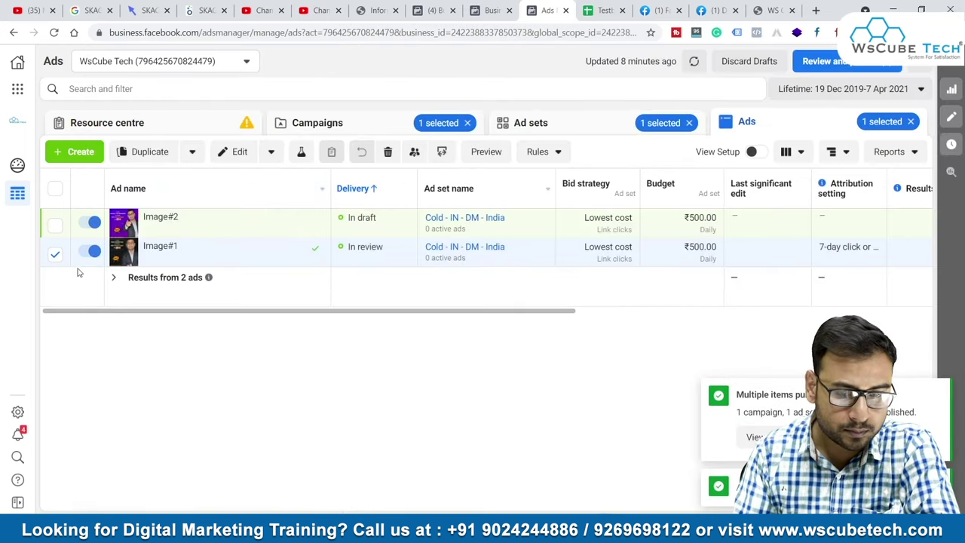
Open the draft Image#2 ad for editing, publish it, and return to the ads list
click(56, 256)
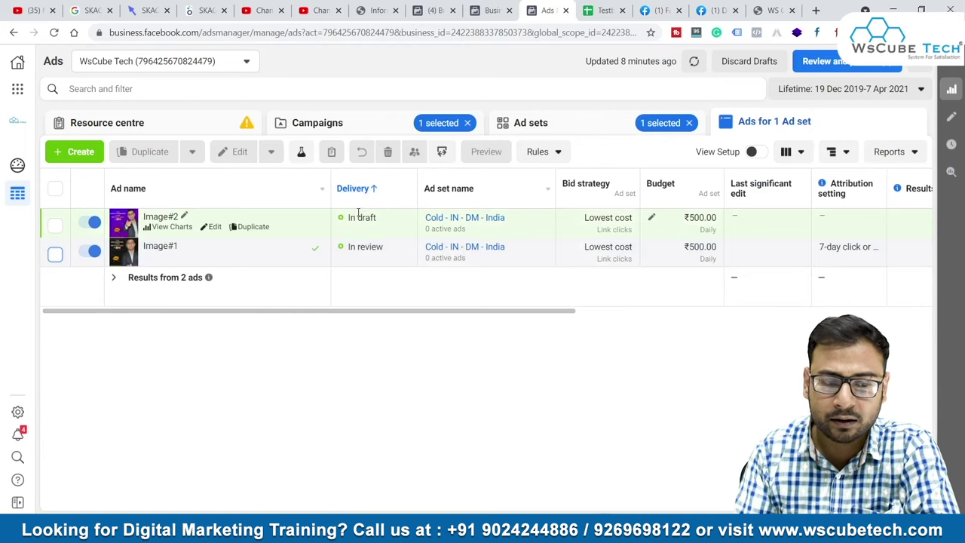
click(215, 228)
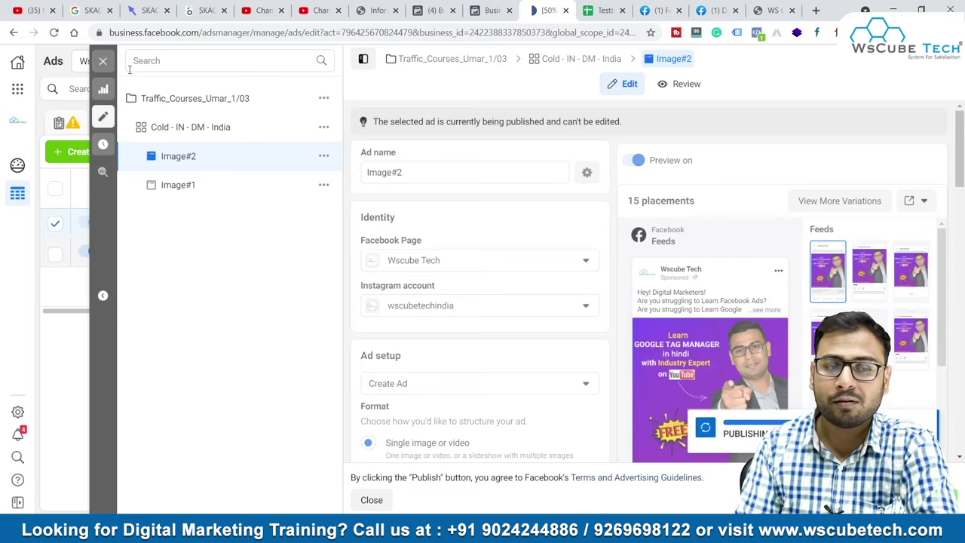
click(103, 61)
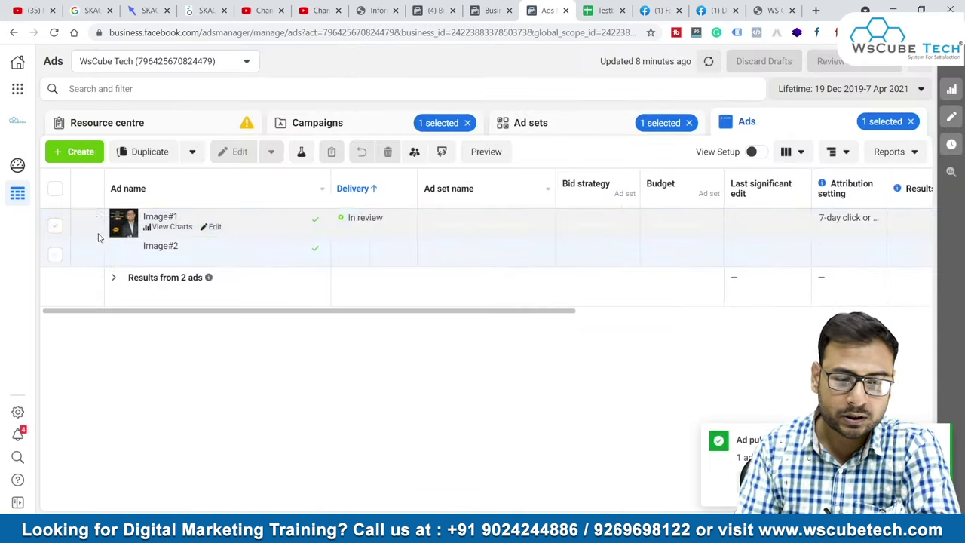
Open the published Traffic courses campaign from the campaign list and drill down through its Cold - IN - DM - India ad set to the ads
click(56, 224)
click(563, 136)
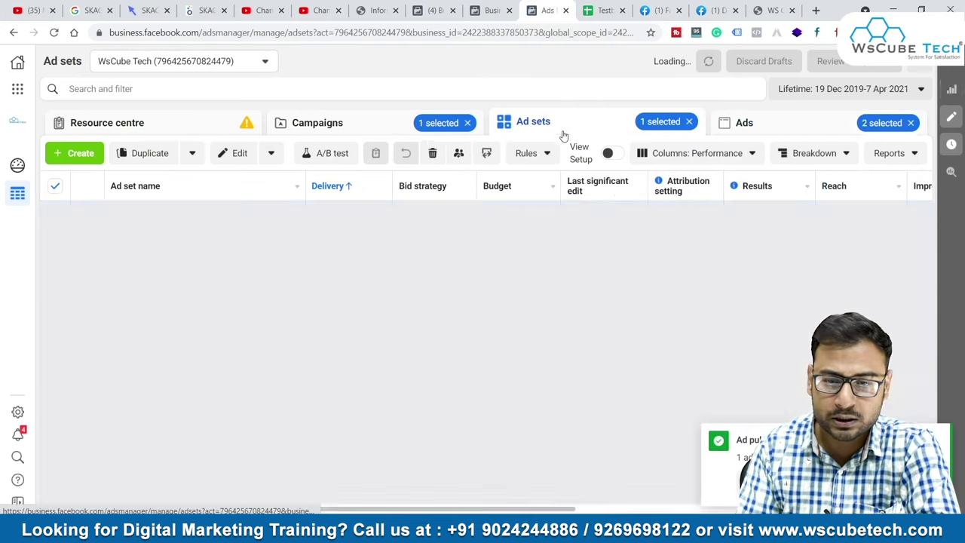
click(383, 127)
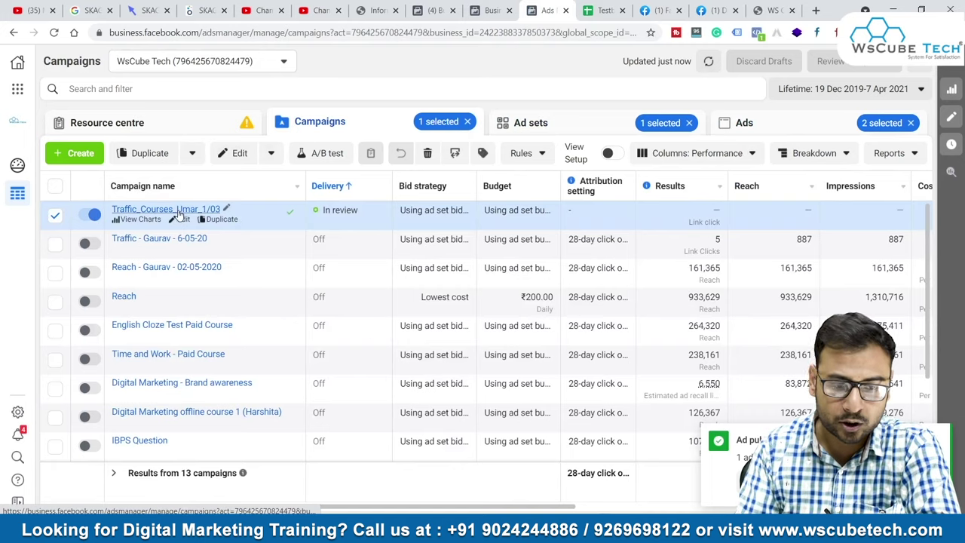
click(178, 212)
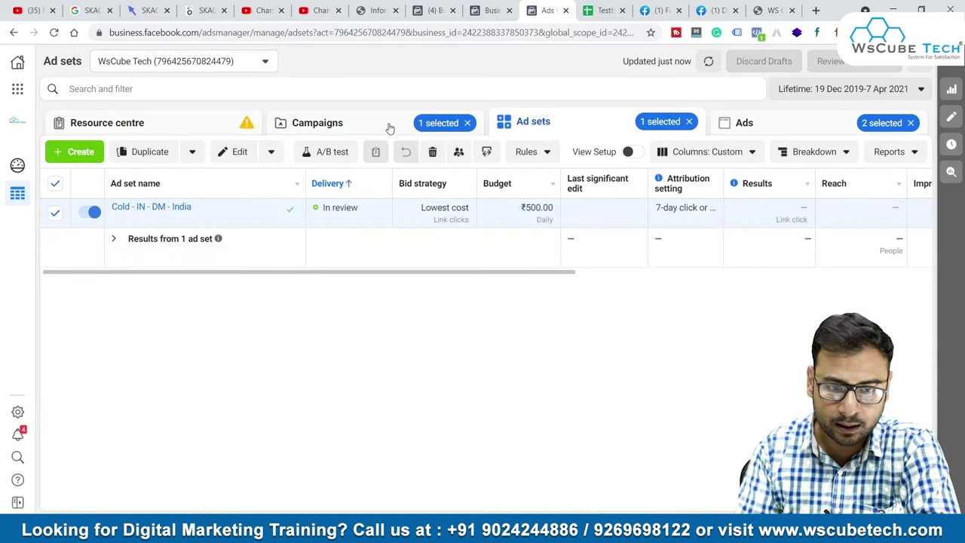
click(390, 128)
click(168, 211)
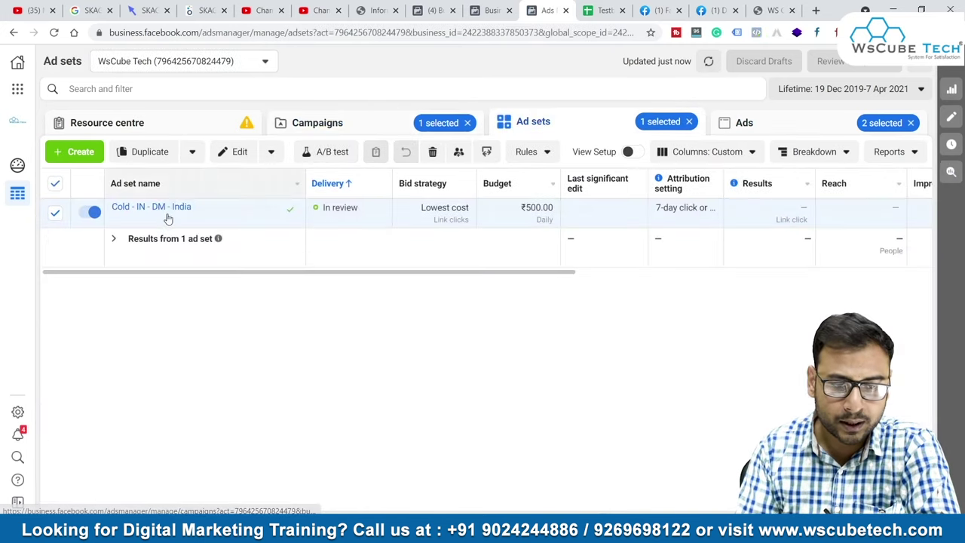
click(160, 206)
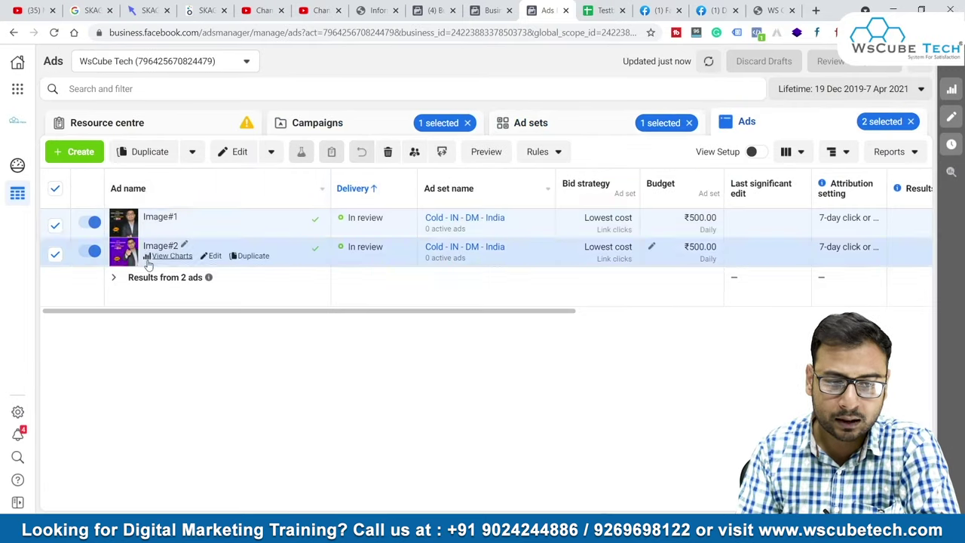
Examine the budget, results, reach, impressions and cost per result columns for the Image#1 and Image#2 ads
scroll(490, 249, right, 5)
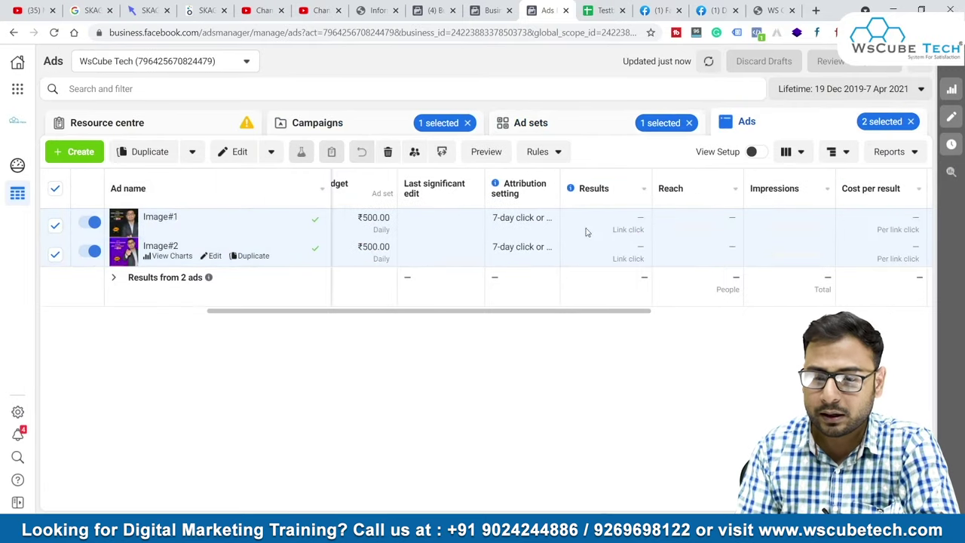
scroll(669, 258, right, 3)
scroll(669, 257, left, 4)
scroll(669, 258, left, 1)
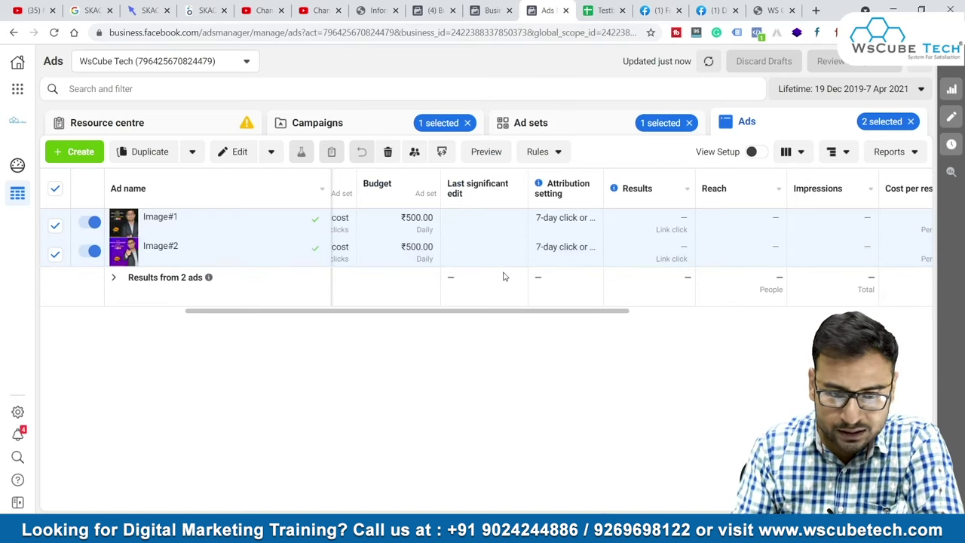
scroll(503, 276, left, 5)
Turn off the new Traffic courses campaign in the campaign list and delete it permanently
click(316, 123)
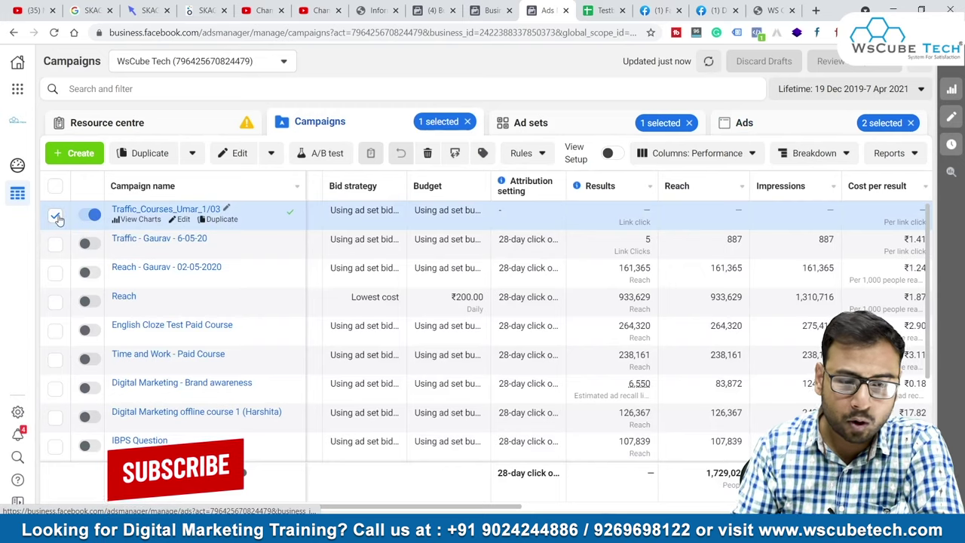
click(90, 215)
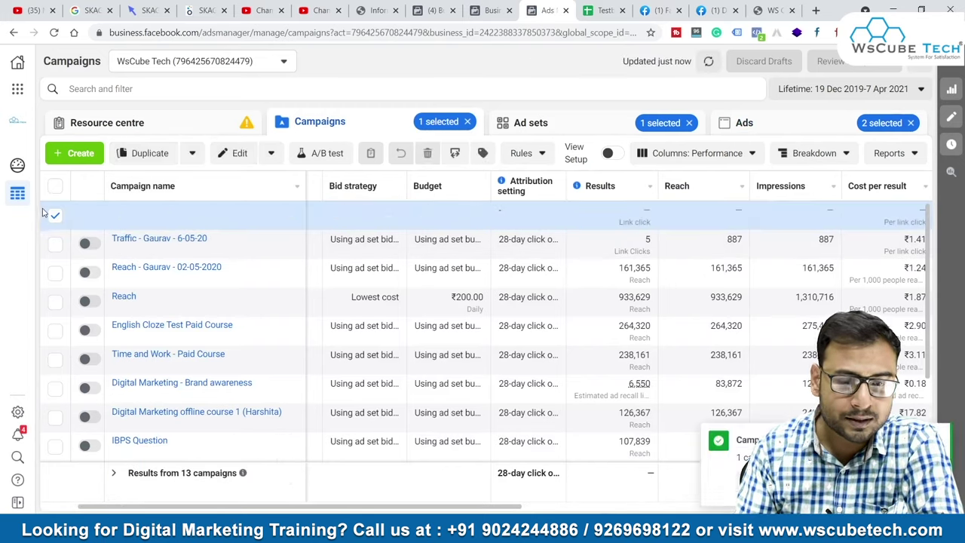
click(427, 153)
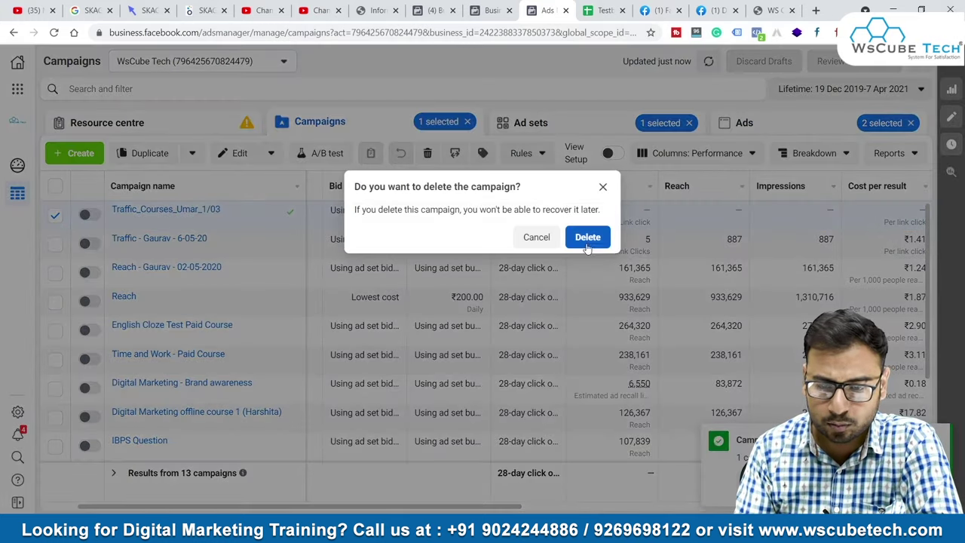
click(589, 239)
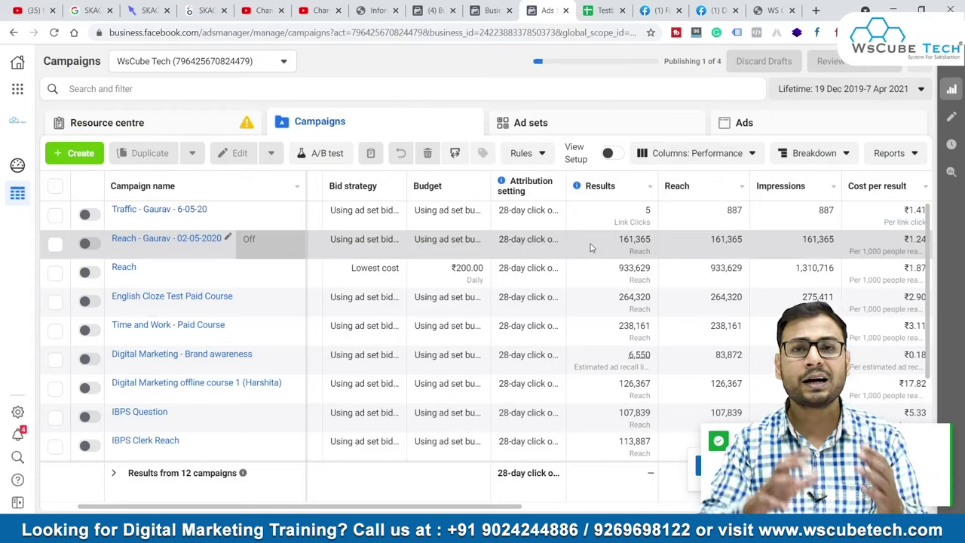